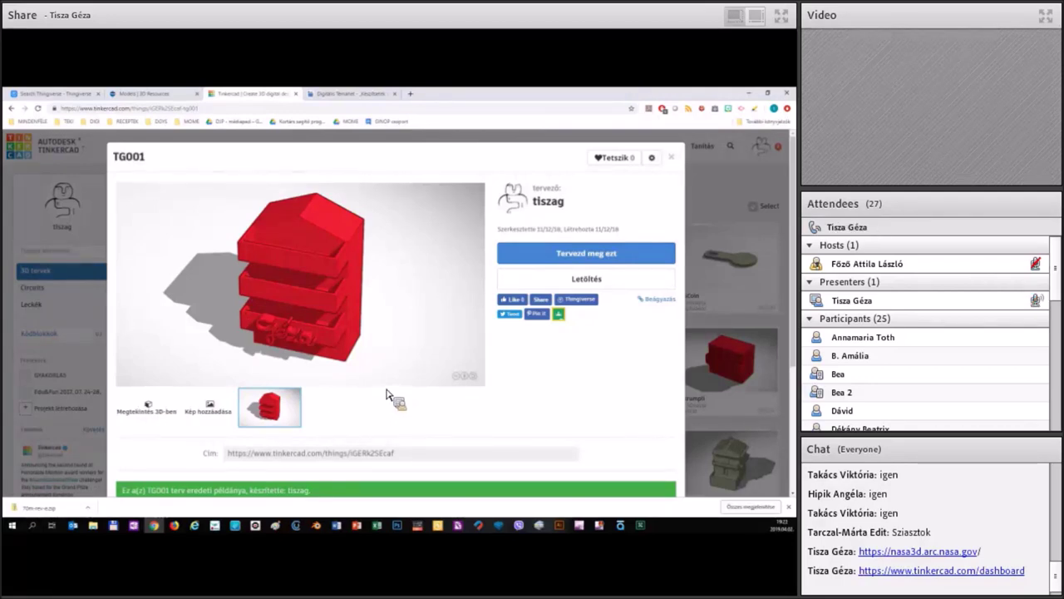
# - View the TG001 design in 3D from the front and the side, and close its details
pyautogui.click(376, 278)
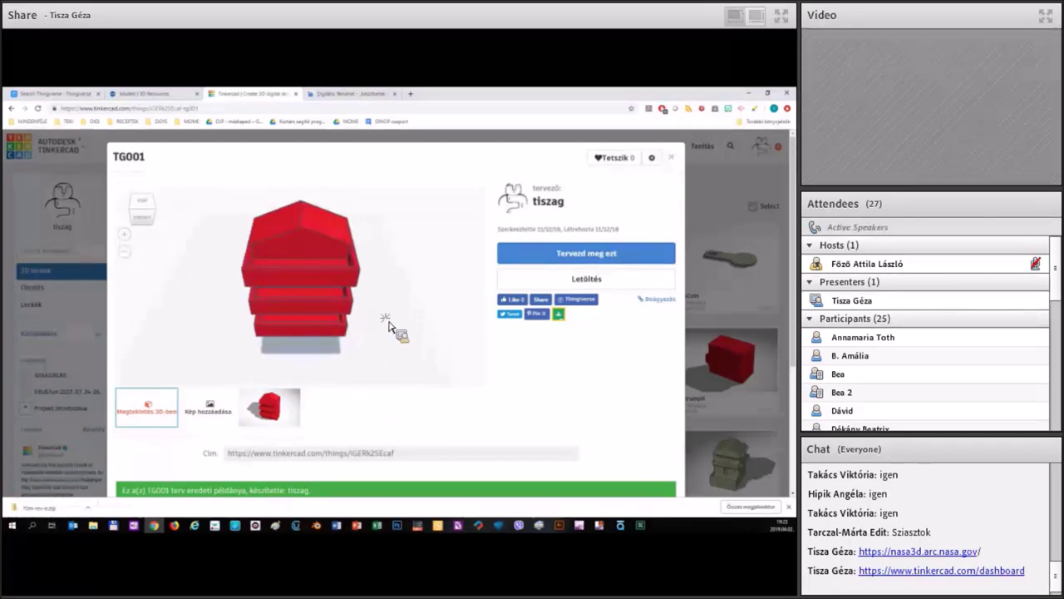
pyautogui.moveTo(368, 333); pyautogui.dragTo(415, 295)
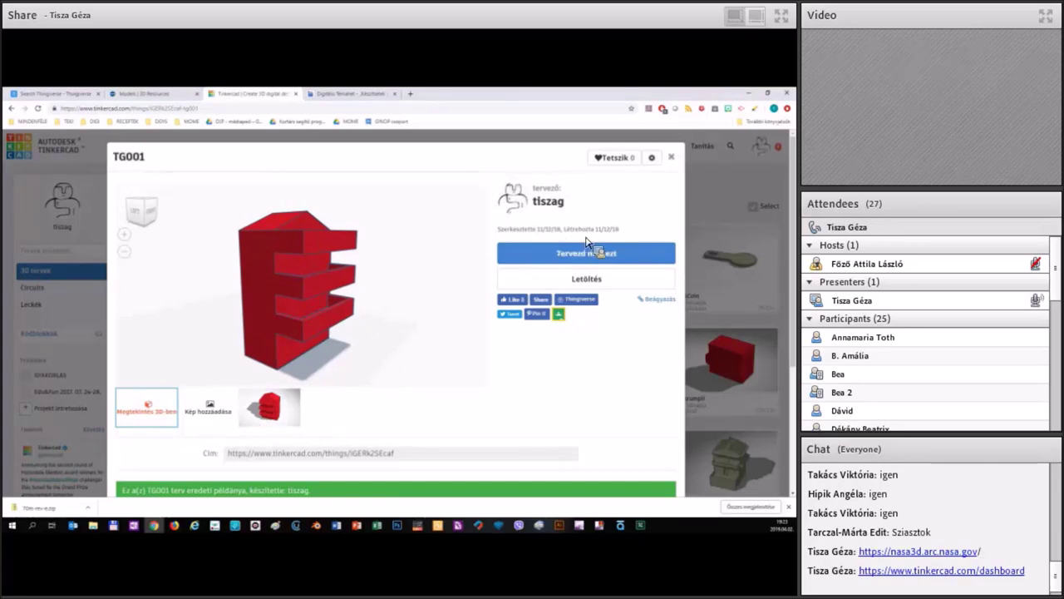
pyautogui.click(671, 156)
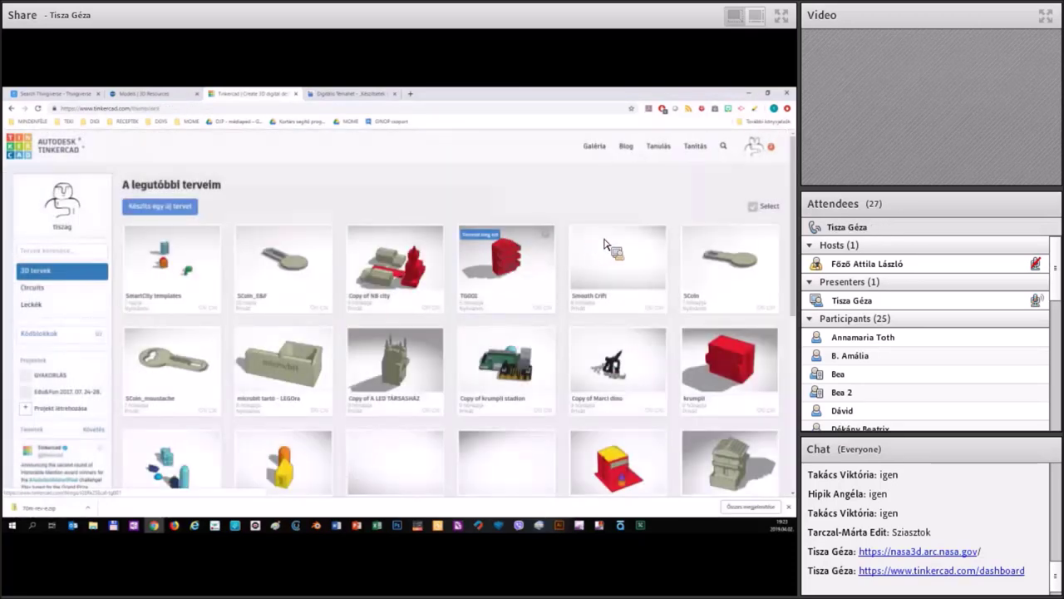
# - Open the properties of the TG001 design, examine its private and public privacy options, and close them without saving changes
pyautogui.click(545, 235)
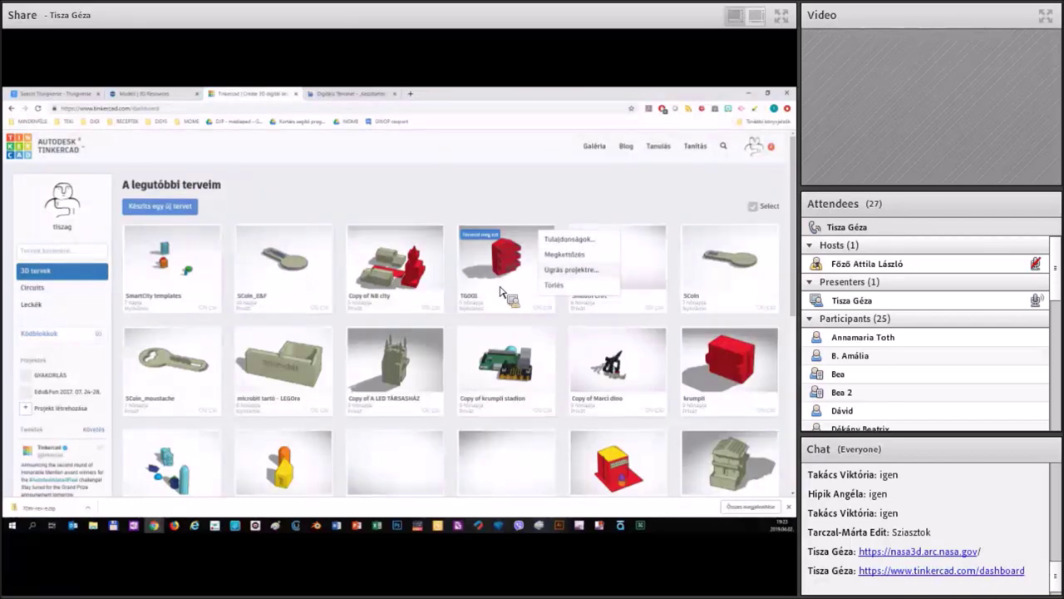
pyautogui.click(604, 237)
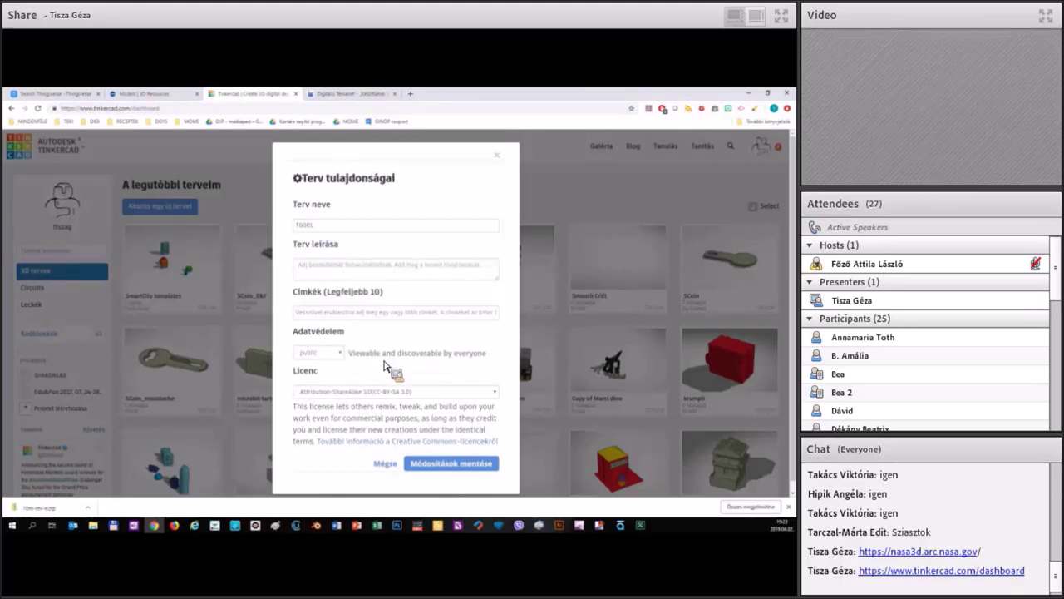
pyautogui.click(340, 358)
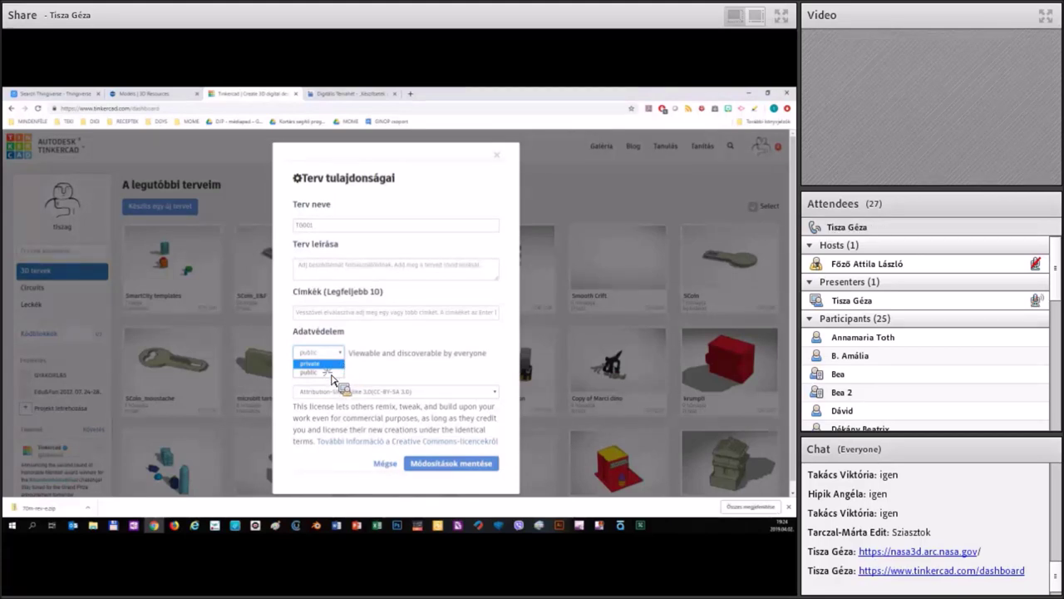
pyautogui.click(378, 371)
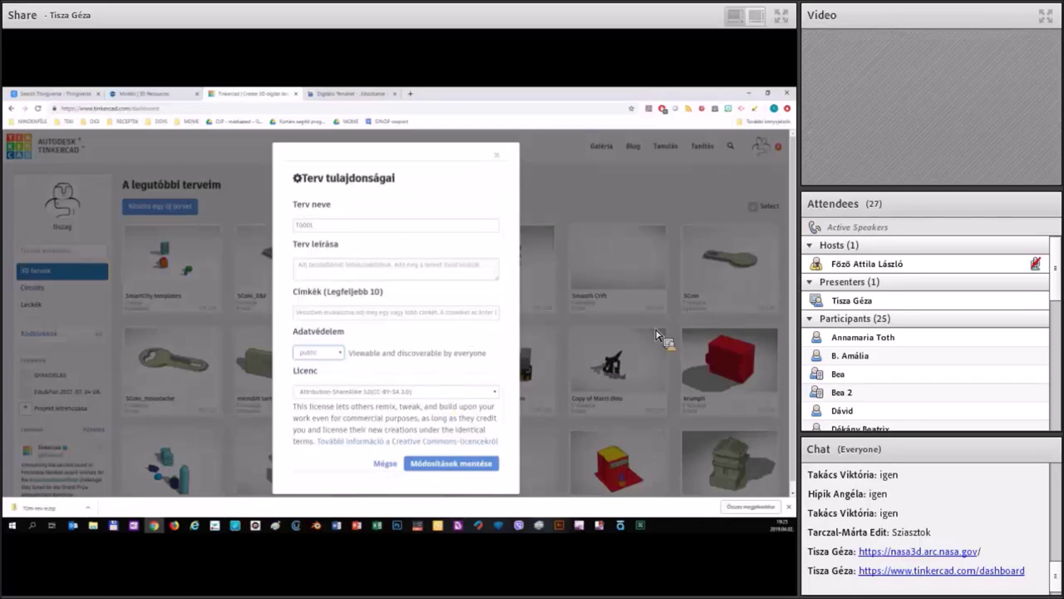
pyautogui.scroll(-1, 546, 233)
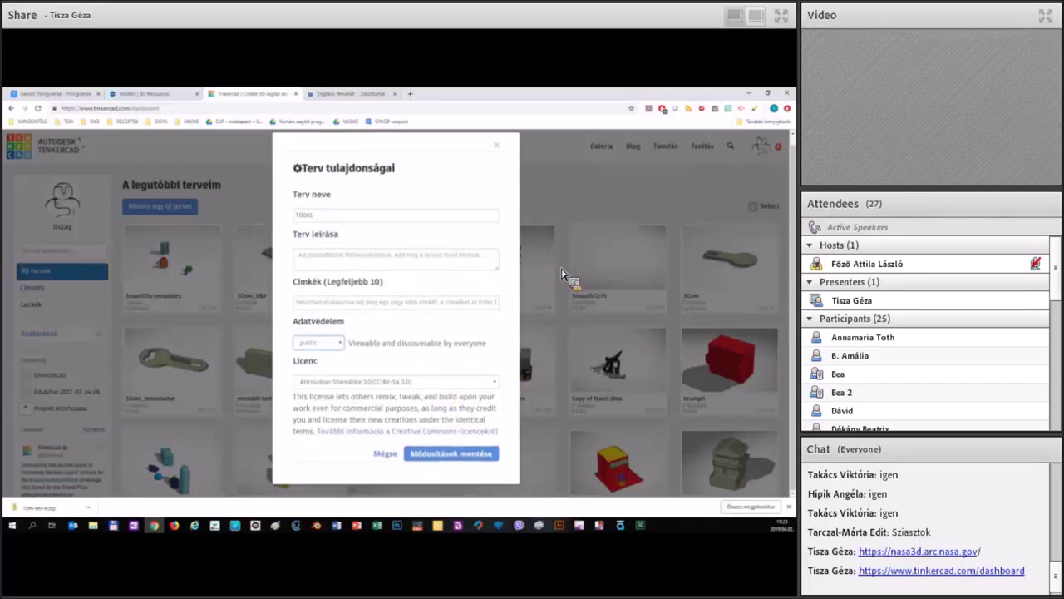
pyautogui.scroll(1, 560, 268)
pyautogui.click(552, 238)
pyautogui.click(553, 243)
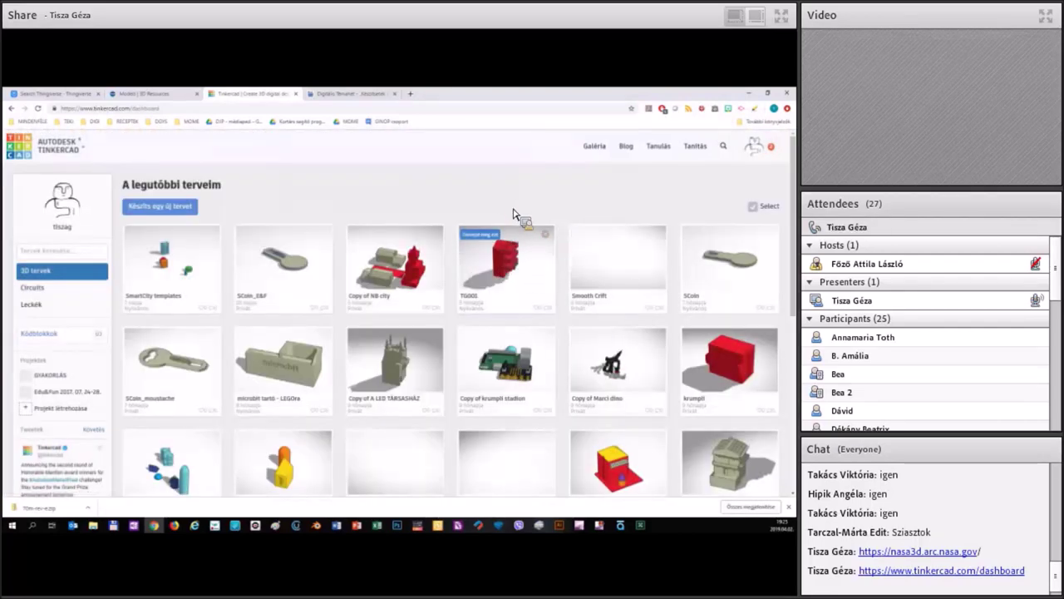
# - Open the 3D learning page and look through its starters, lessons and projects sections
pyautogui.click(546, 234)
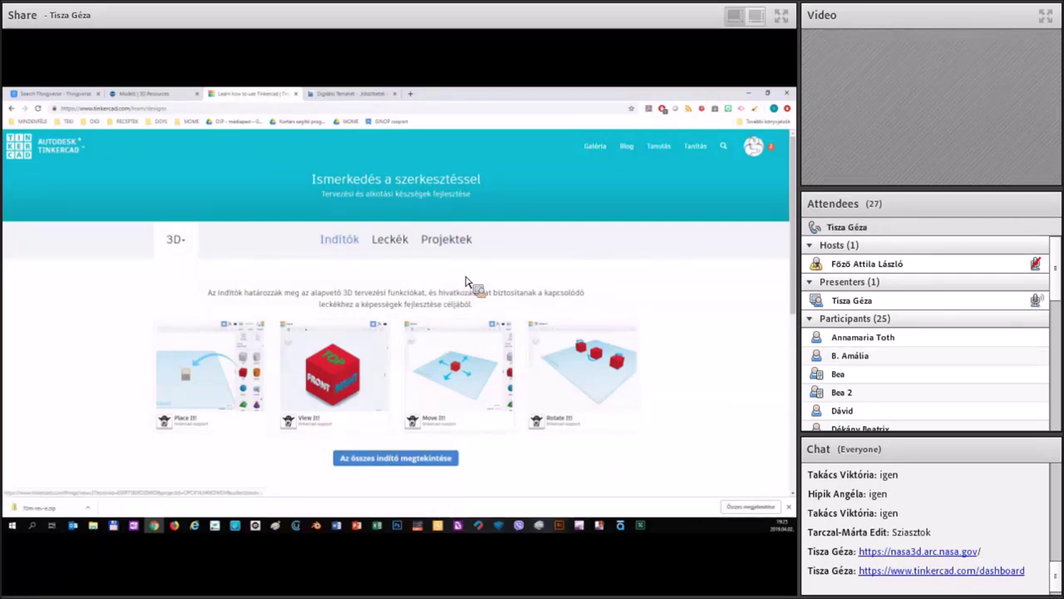
pyautogui.click(391, 239)
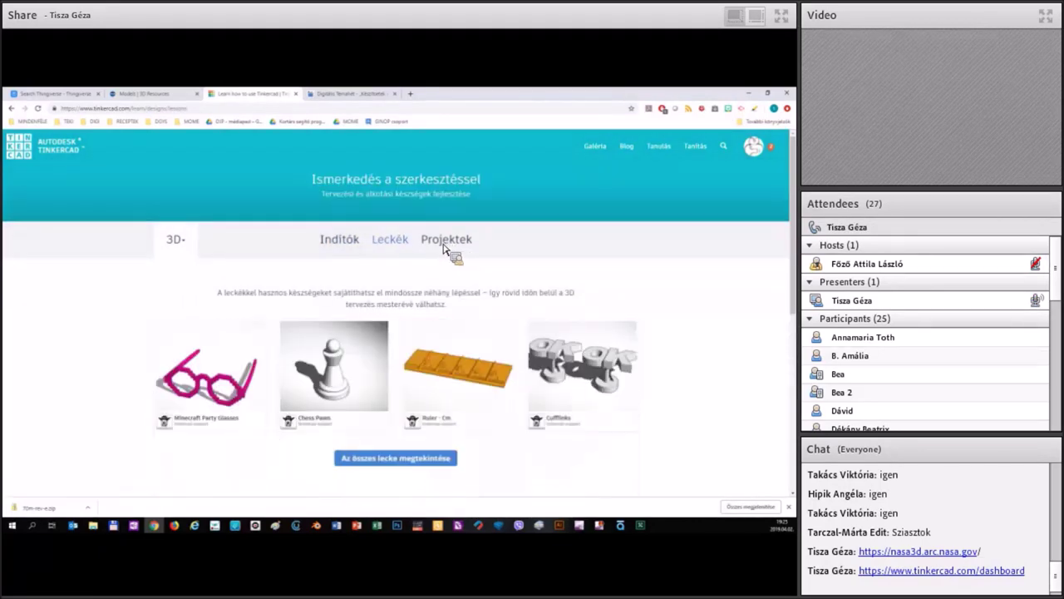
pyautogui.click(441, 228)
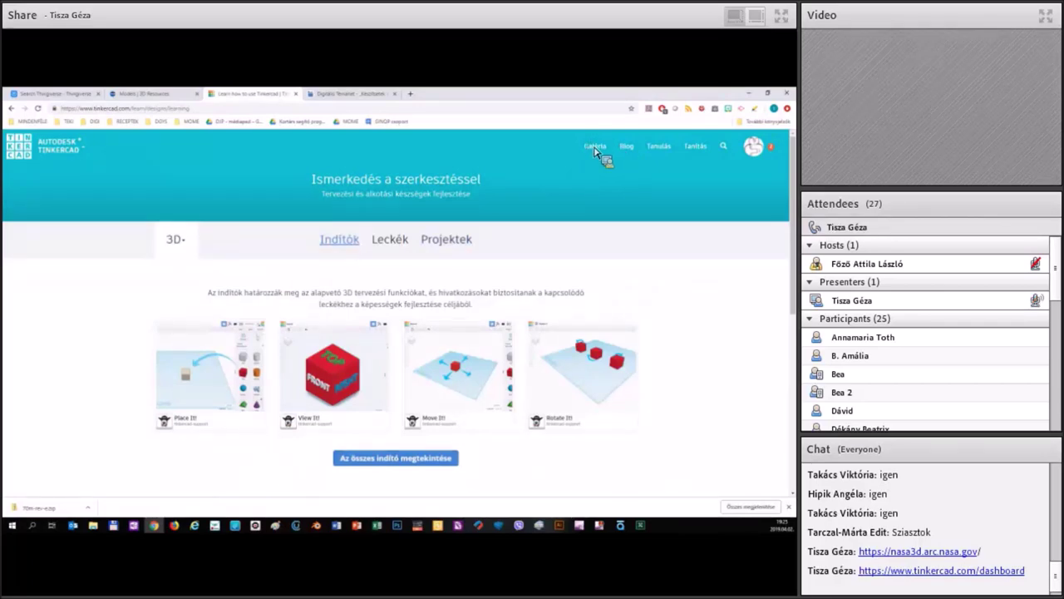
# - Open the community gallery and browse the featured 3D designs
pyautogui.click(595, 150)
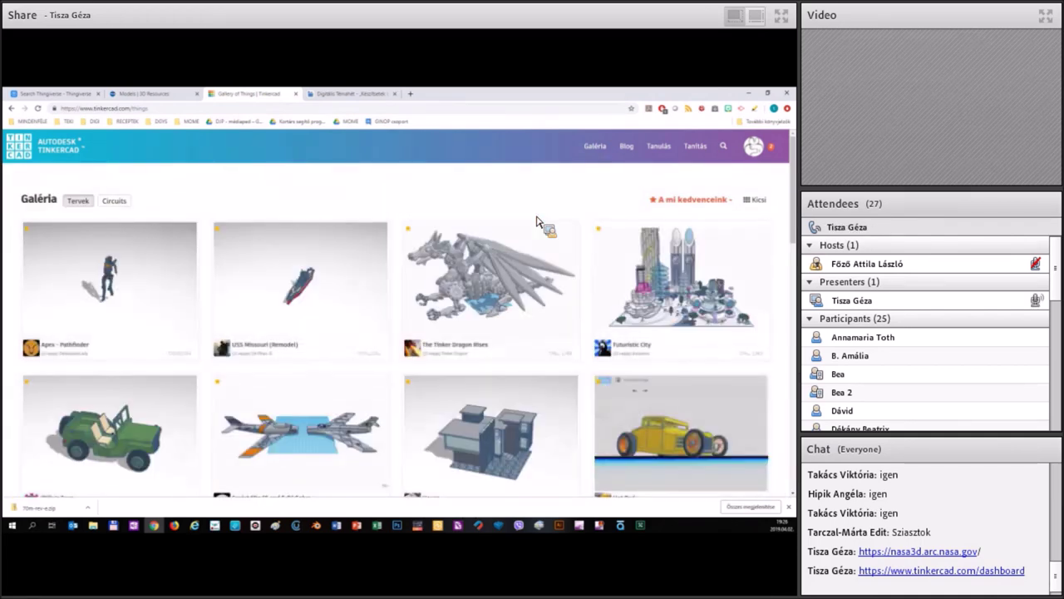
pyautogui.scroll(-3, 536, 222)
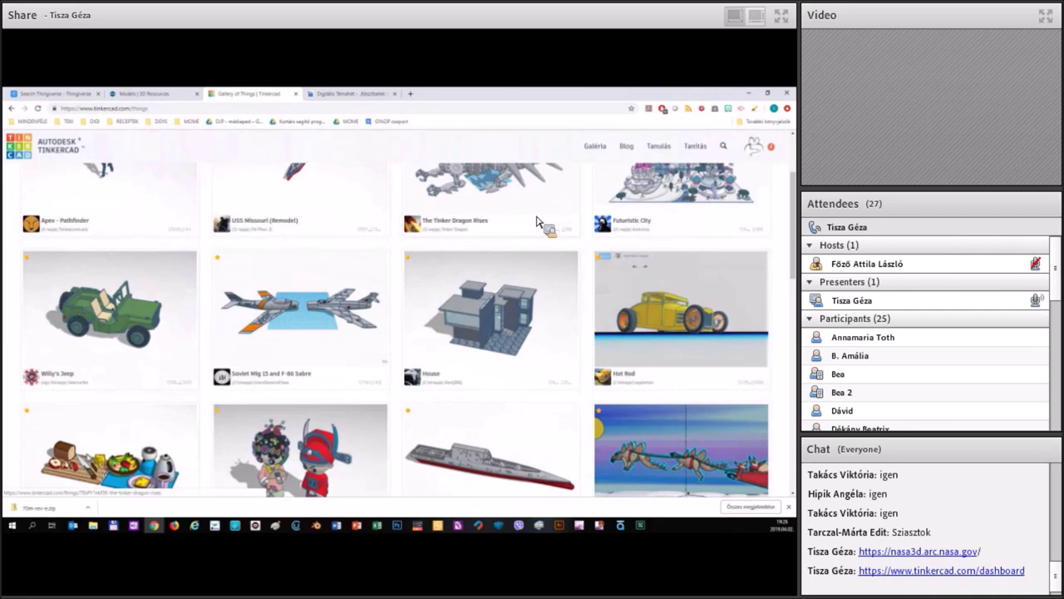
pyautogui.scroll(-1, 536, 222)
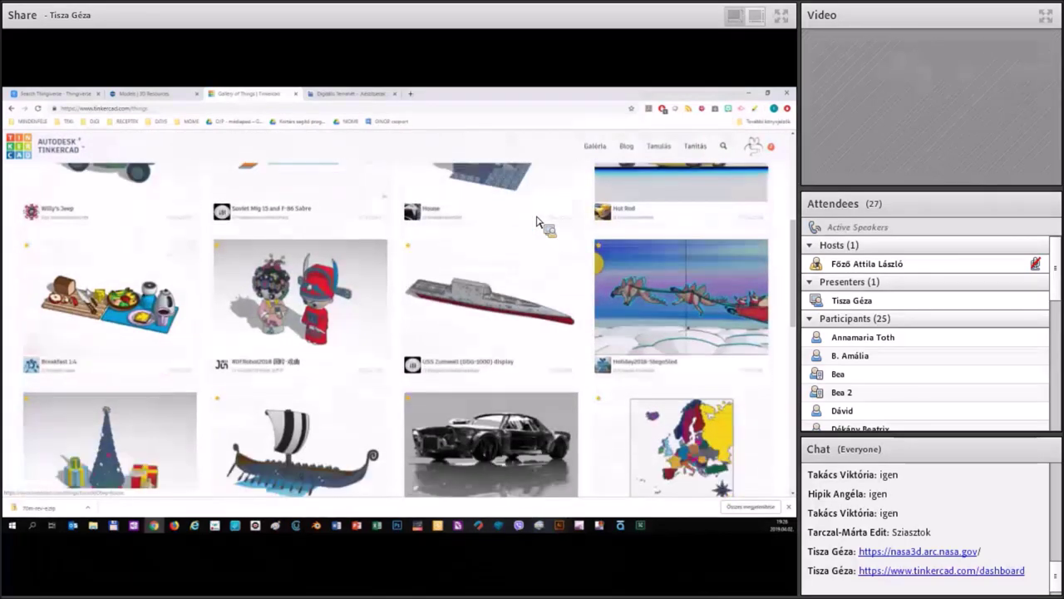
pyautogui.scroll(-2, 495, 265)
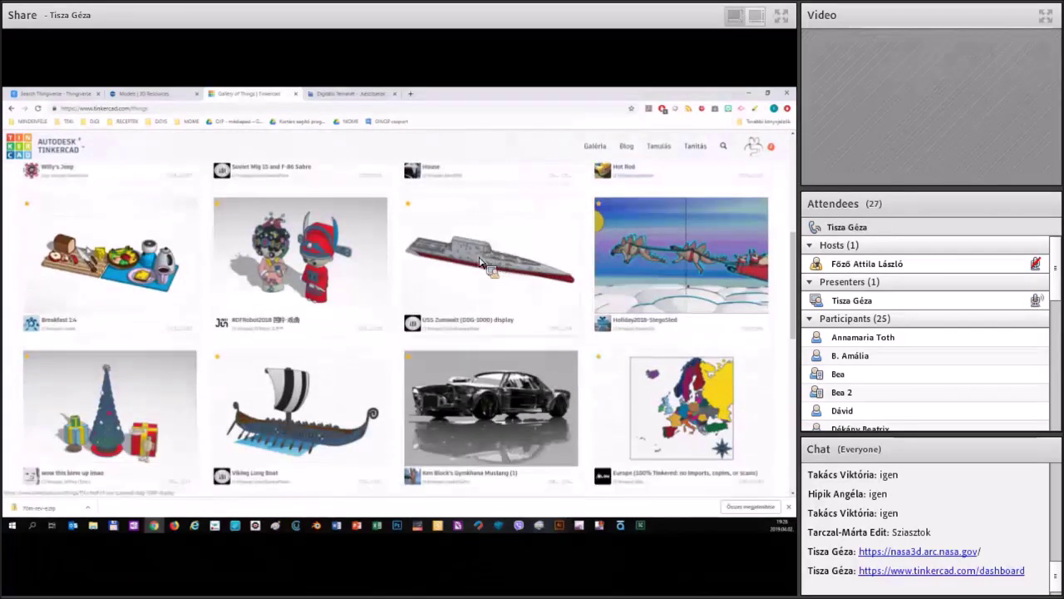
pyautogui.scroll(-1, 563, 249)
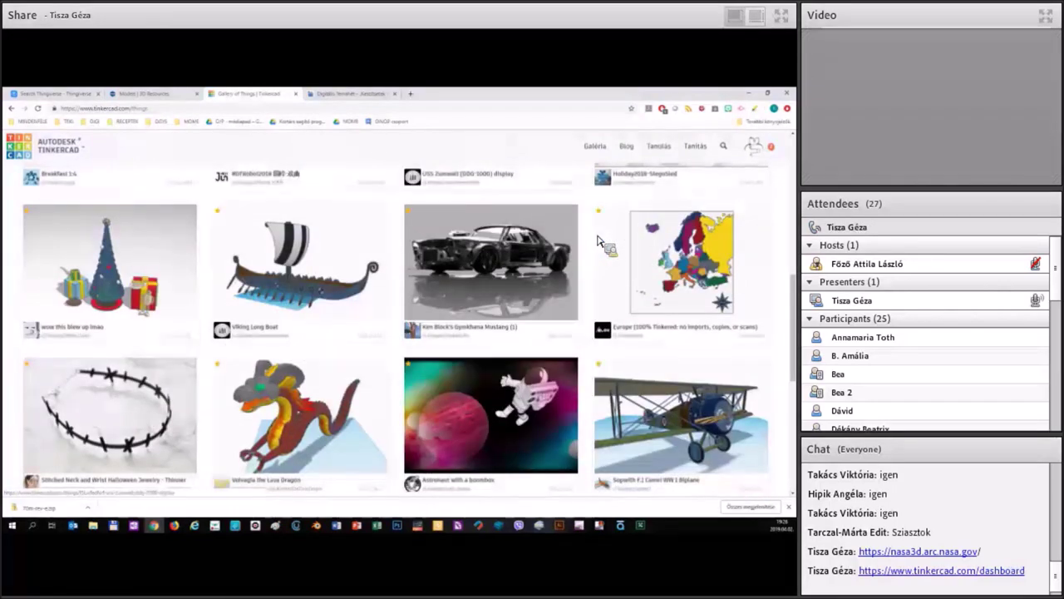
# - Open the House design from the gallery, check its copying and download options, and close its details
pyautogui.scroll(4, 598, 240)
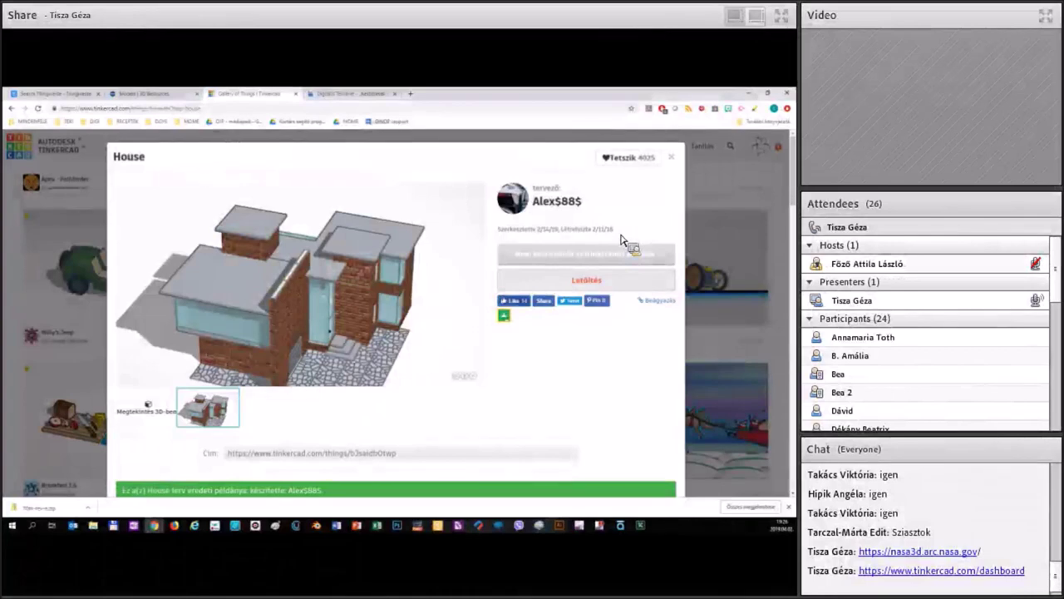
pyautogui.click(586, 280)
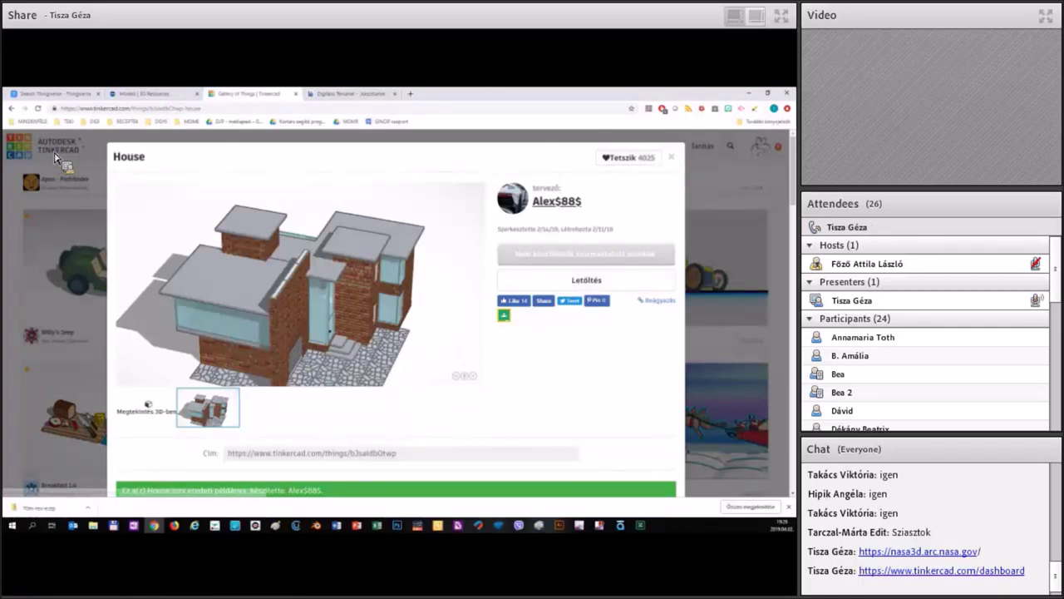
pyautogui.press('Escape')
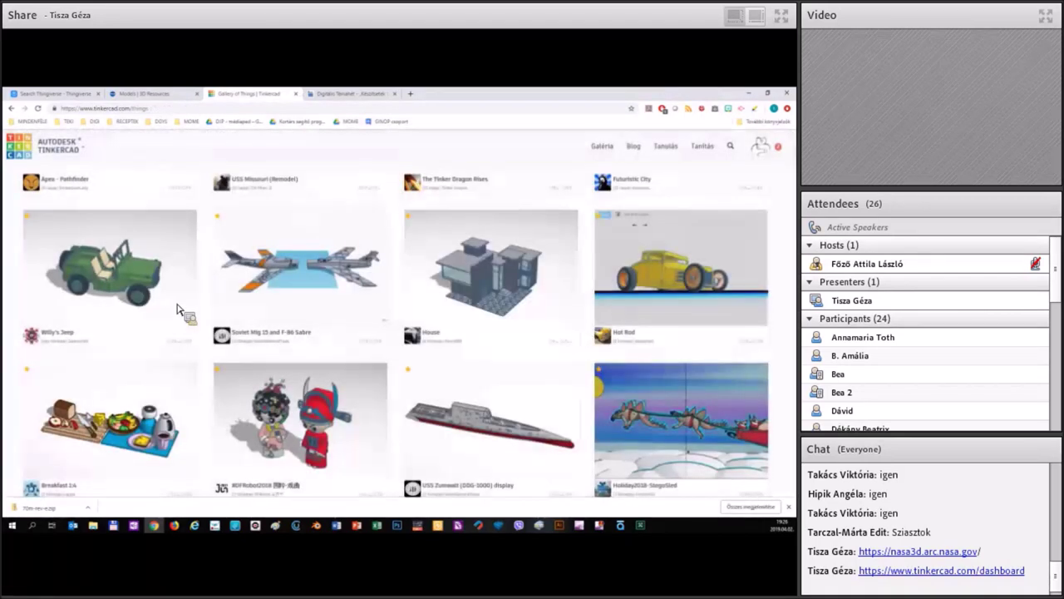
# - Return to the dashboard of own designs and create a new 3D design
pyautogui.click(143, 281)
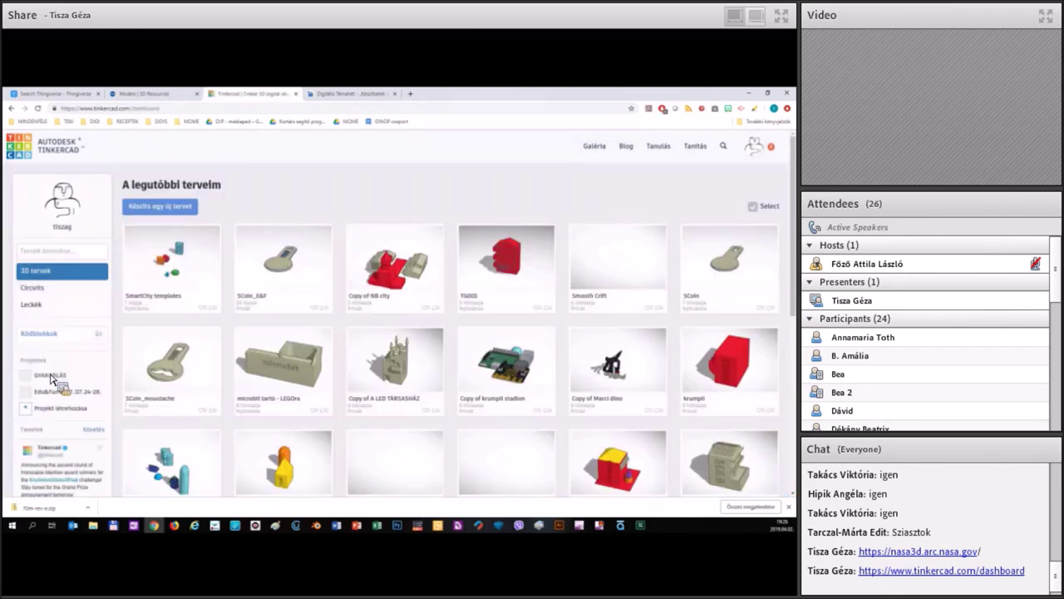
pyautogui.moveTo(52, 380); pyautogui.dragTo(557, 194)
pyautogui.click(171, 207)
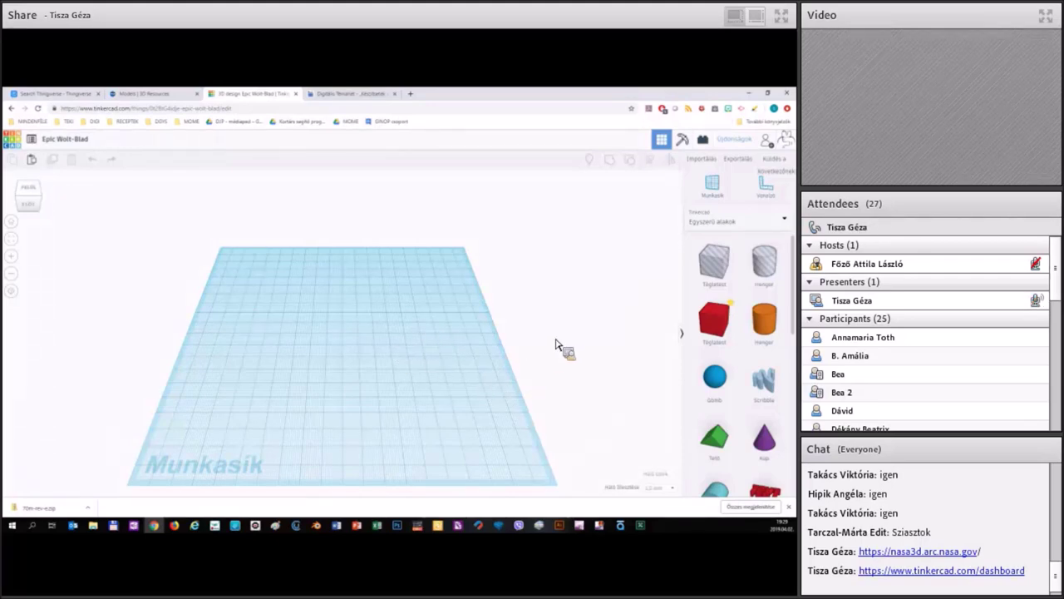
# - Orbit around the empty workplane to see it at an angle, edge-on and from above
pyautogui.moveTo(393, 327); pyautogui.dragTo(478, 380, button='right')
pyautogui.moveTo(409, 377); pyautogui.dragTo(73, 204, button='right')
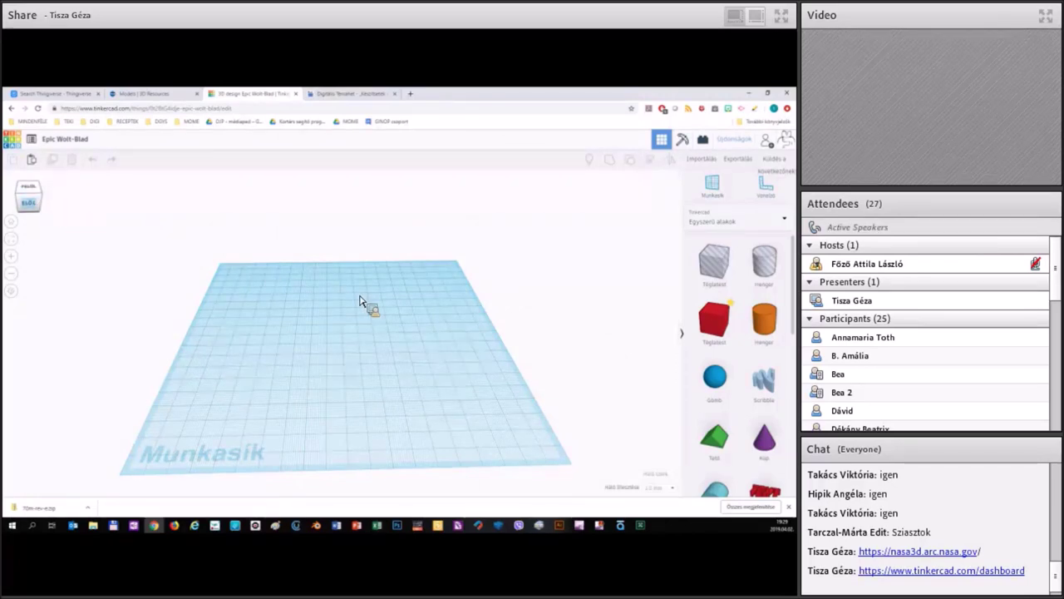
pyautogui.moveTo(386, 295)
pyautogui.mouseDown(button='right')
pyautogui.moveTo(390, 359)
pyautogui.moveTo(387, 311)
pyautogui.mouseUp(button='right')
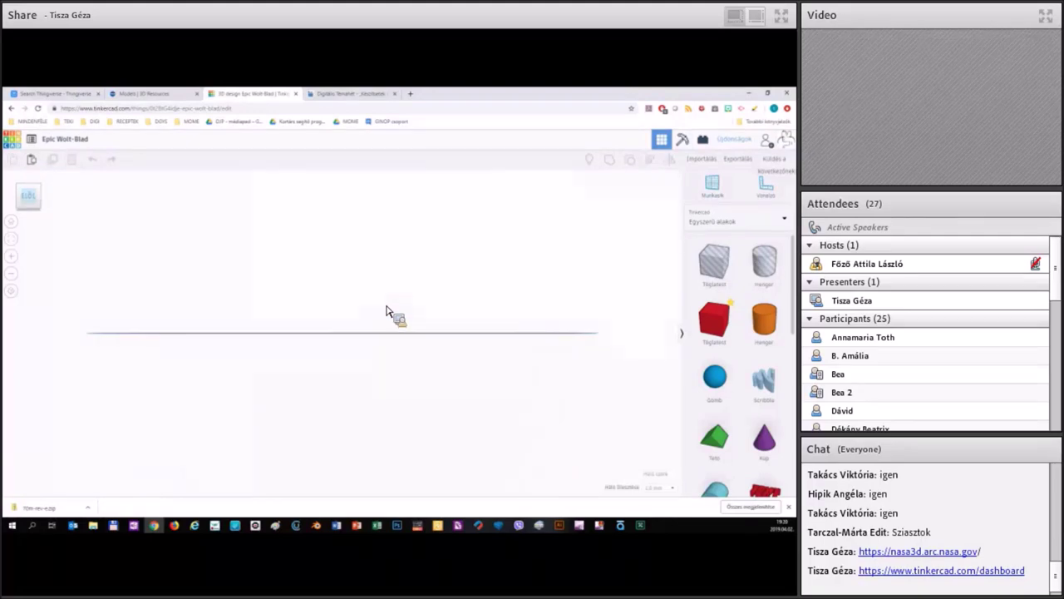
pyautogui.click(31, 281)
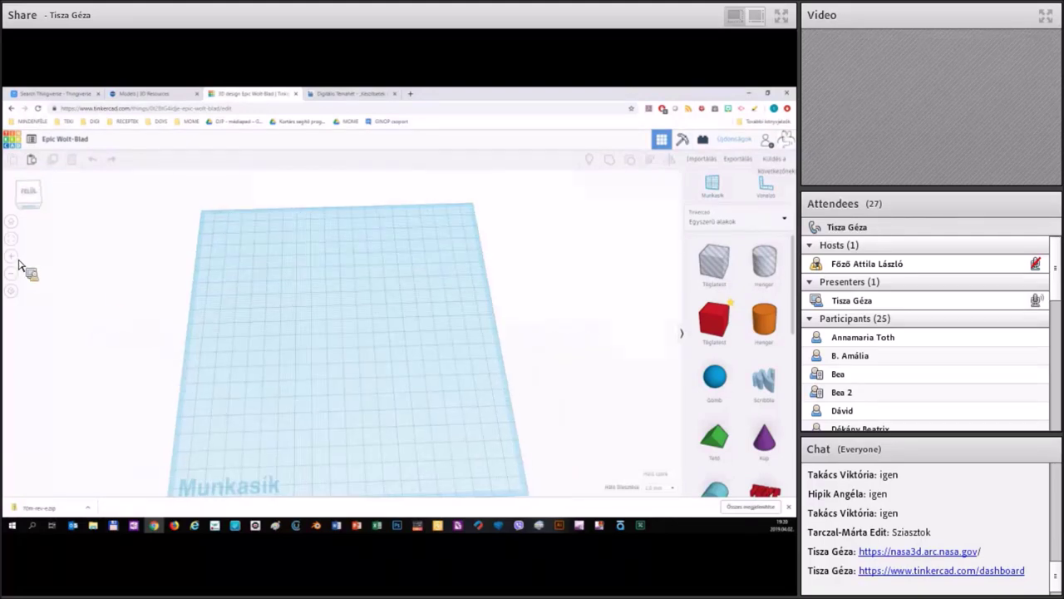
# - Zoom in and out on the empty workplane to view it at different distances
pyautogui.click(17, 277)
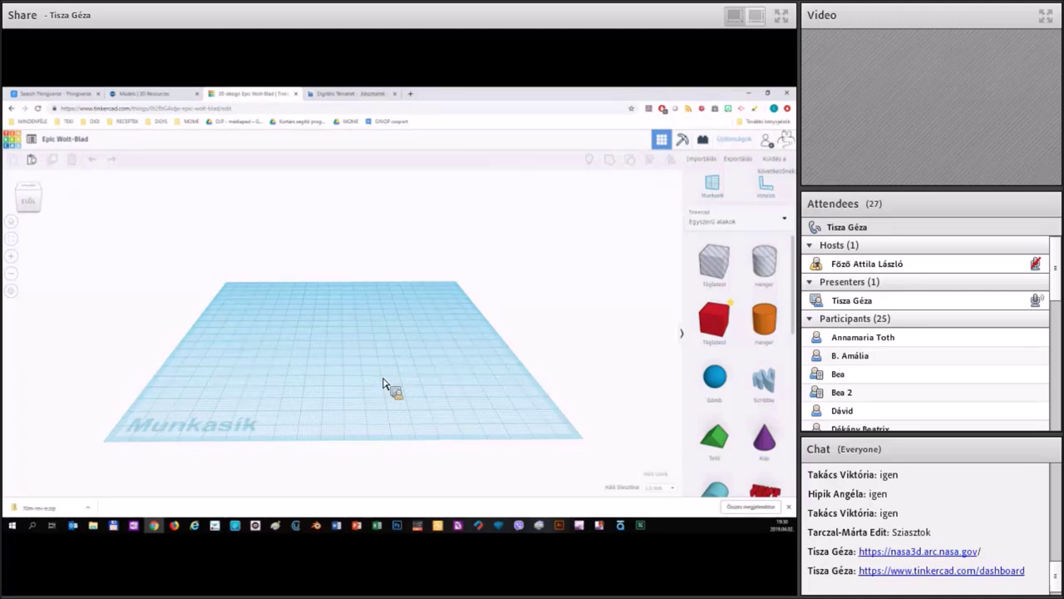
pyautogui.scroll(3, 382, 384)
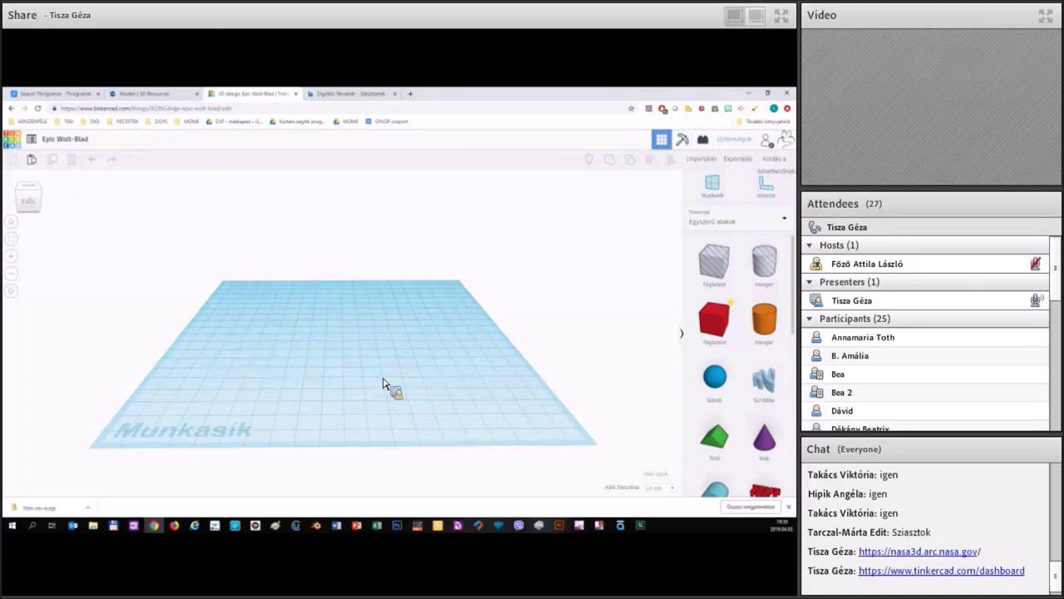
pyautogui.scroll(-4, 382, 384)
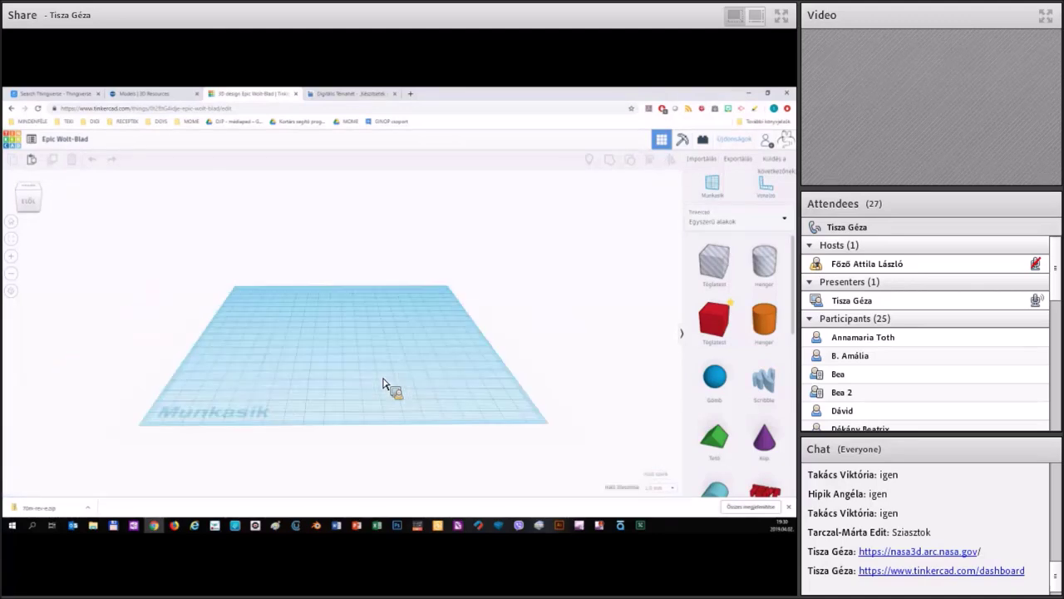
pyautogui.scroll(-3, 383, 384)
pyautogui.scroll(4, 382, 384)
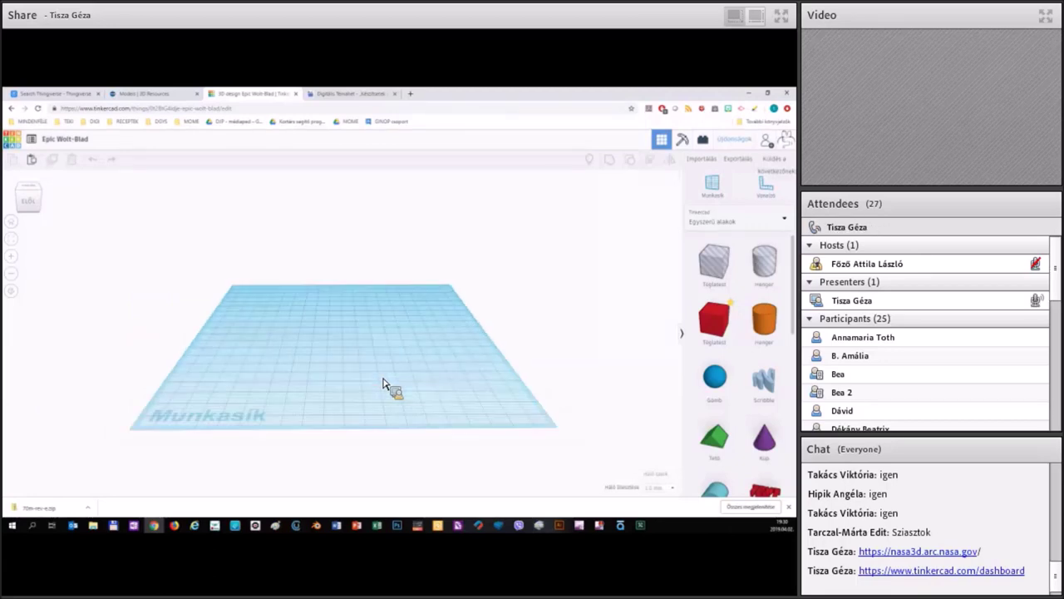
pyautogui.scroll(3, 383, 384)
pyautogui.scroll(-1, 383, 384)
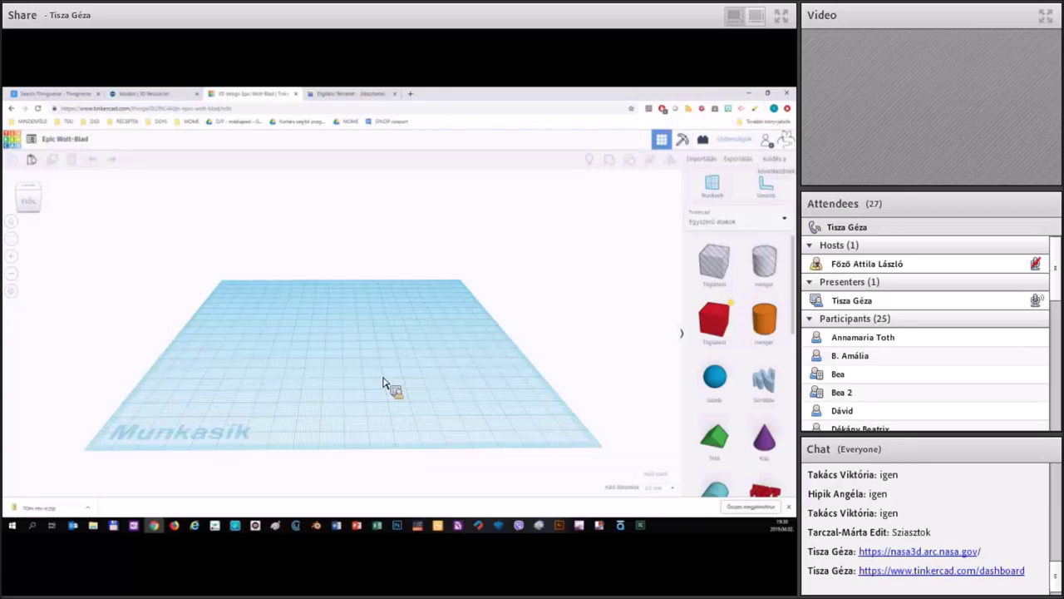
pyautogui.scroll(-4, 41, 224)
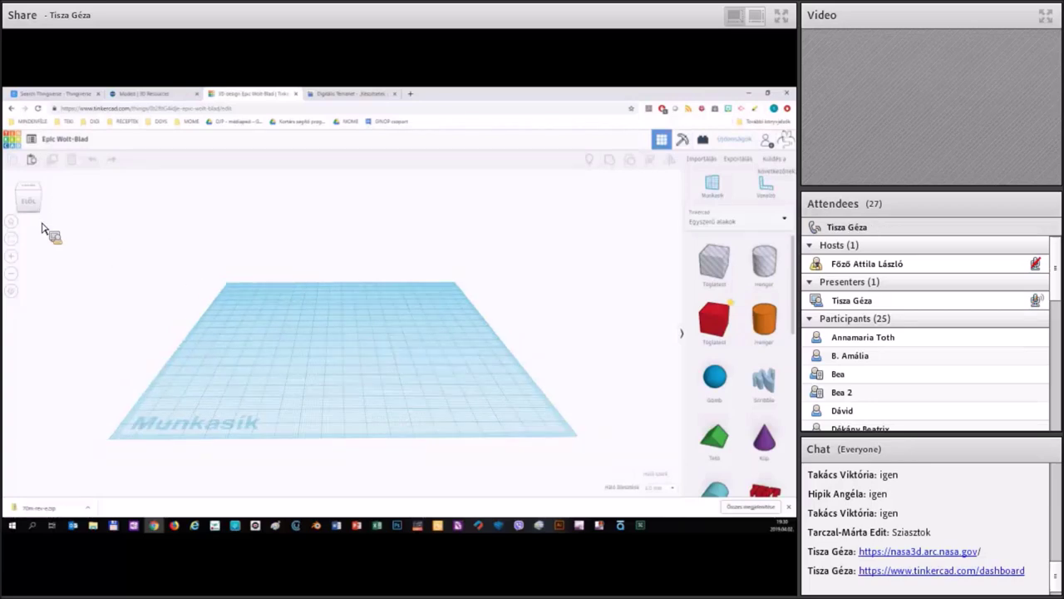
pyautogui.click(17, 231)
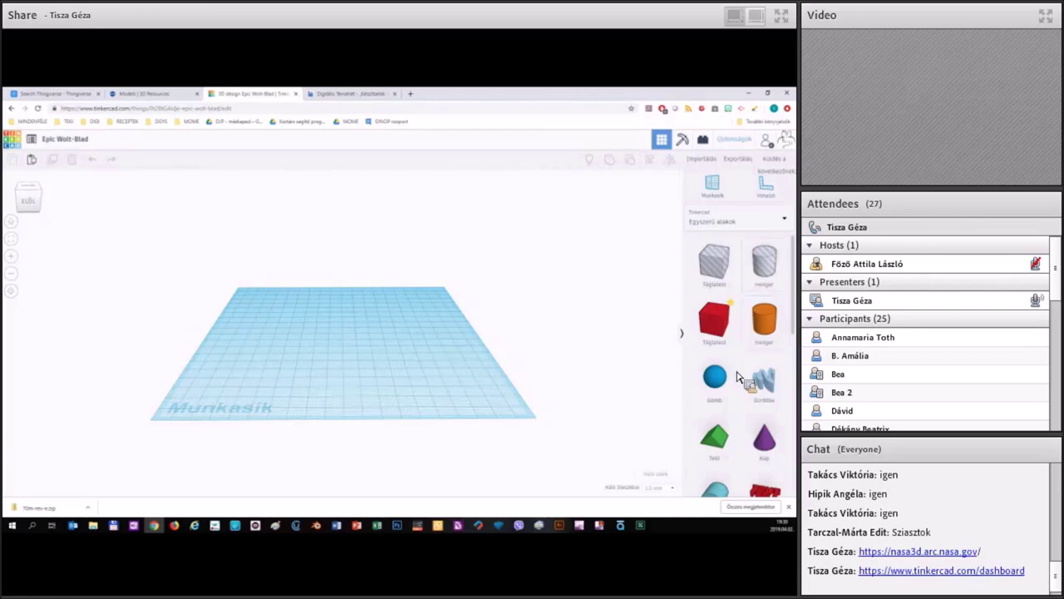
# - Look through the basic shapes library to see which ready-made solids it offers
pyautogui.scroll(-10, 737, 376)
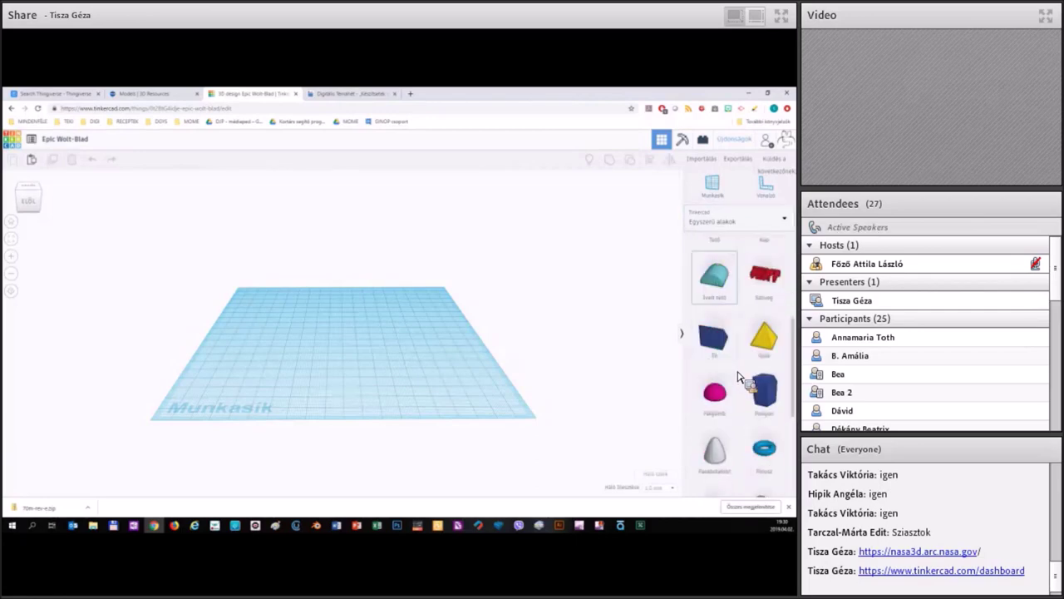
pyautogui.scroll(5, 740, 374)
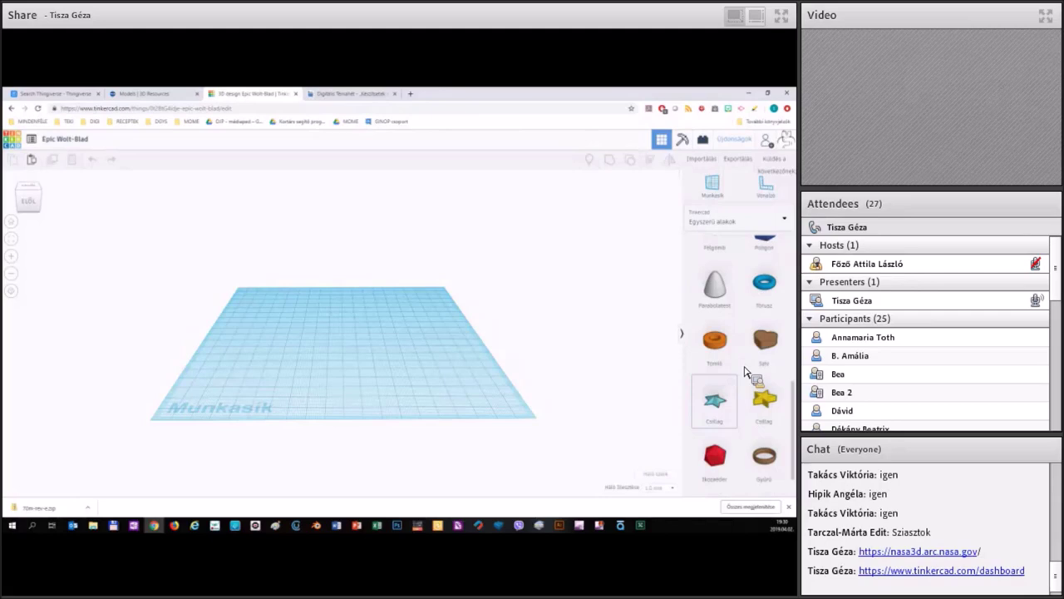
pyautogui.scroll(2, 748, 372)
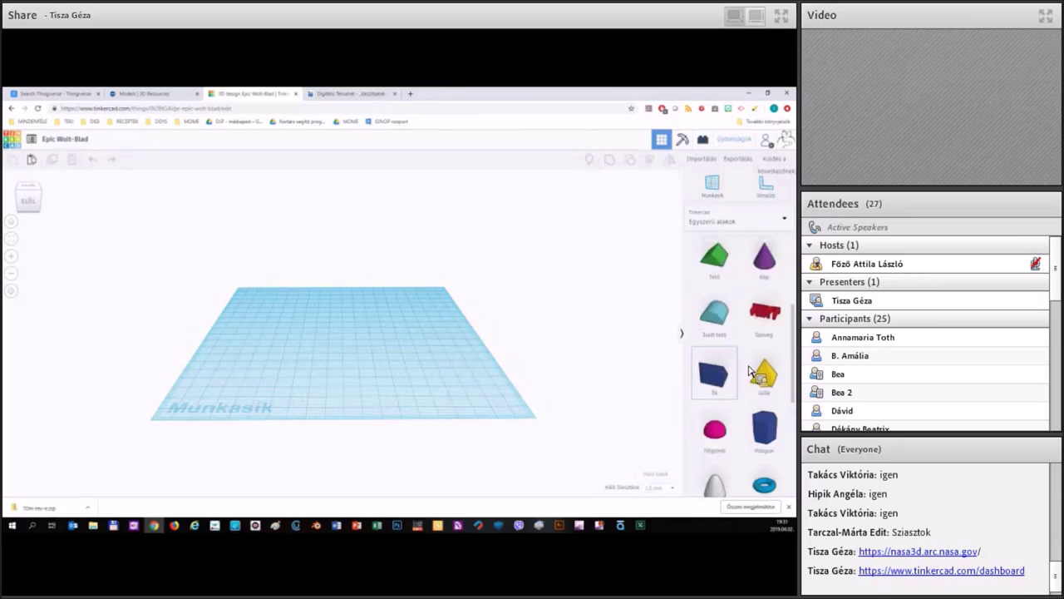
# - Look through the Szöveg és számok and Karakterek shape categories to see which ready-made shapes they offer
pyautogui.scroll(4, 767, 298)
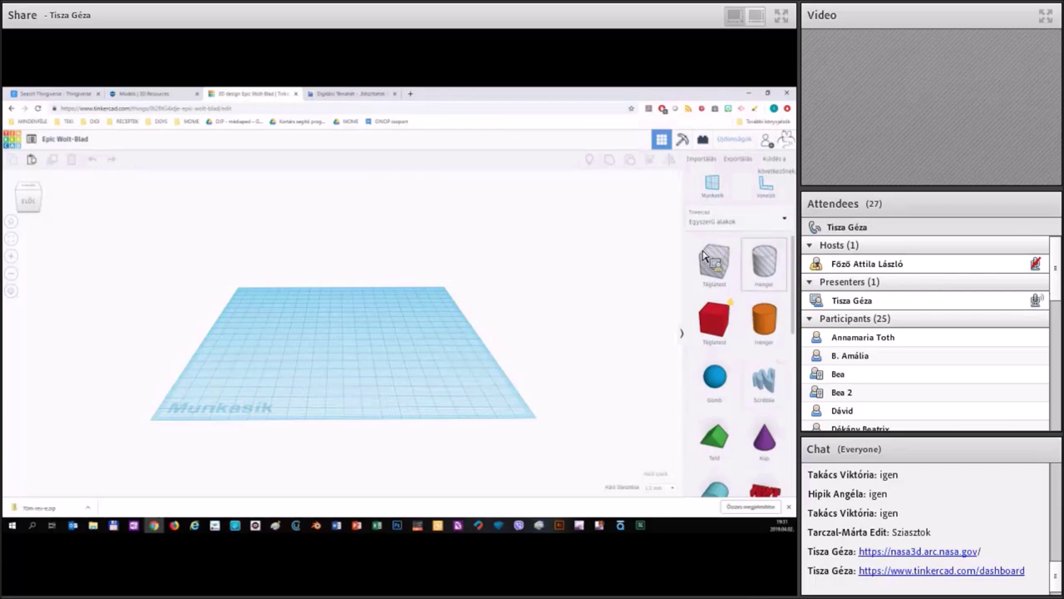
pyautogui.click(766, 228)
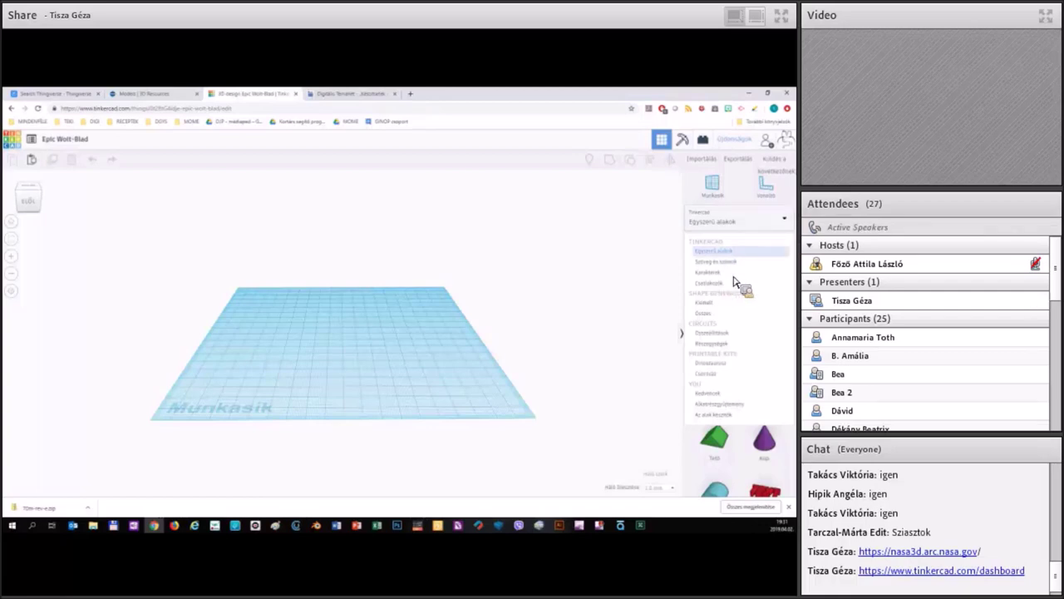
pyautogui.click(772, 263)
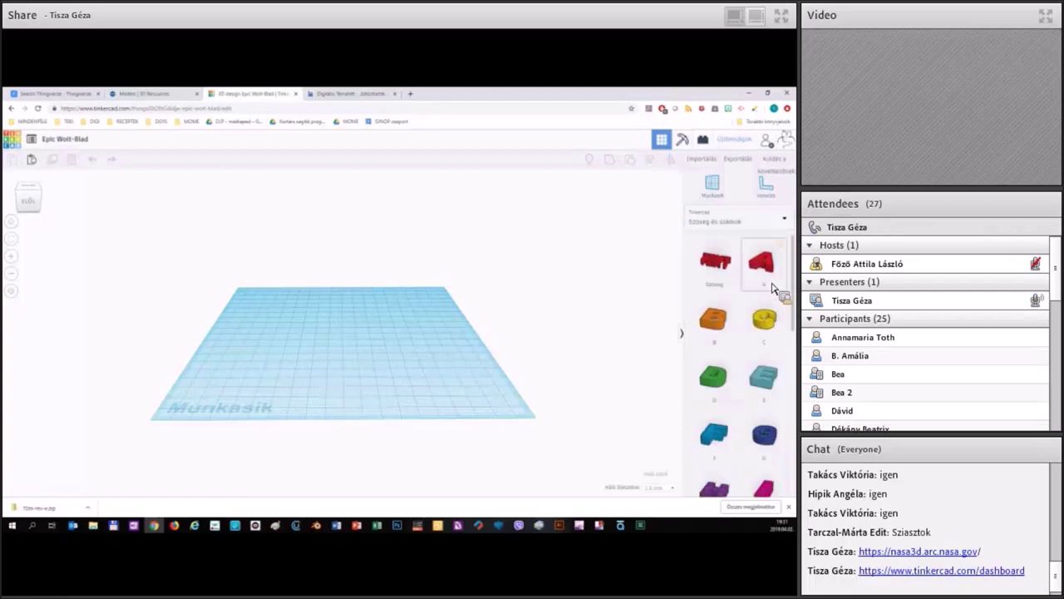
pyautogui.click(774, 218)
pyautogui.click(772, 282)
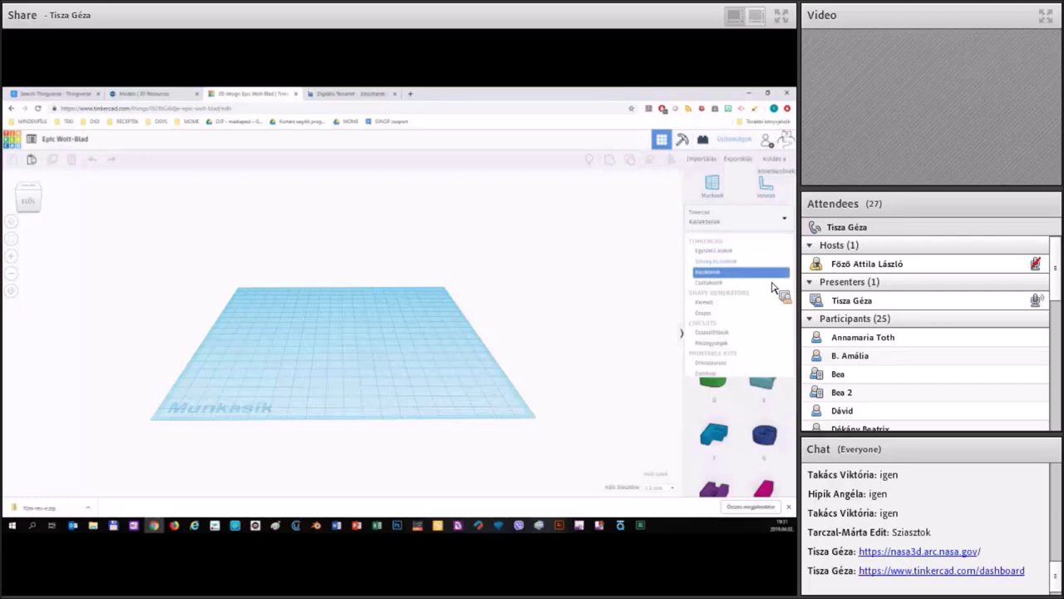
pyautogui.scroll(-1, 771, 286)
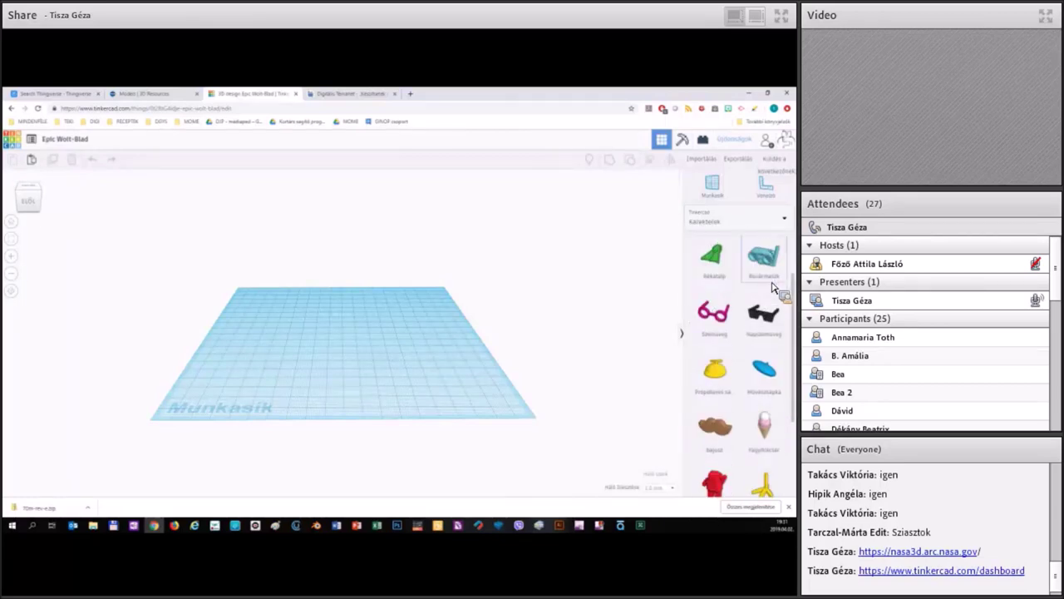
pyautogui.scroll(-1, 772, 287)
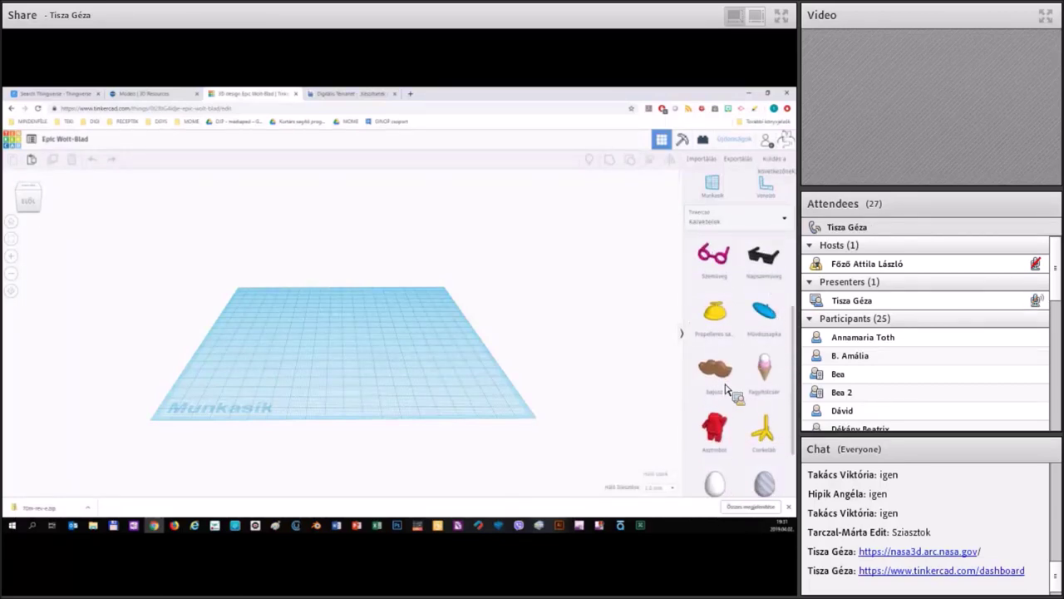
pyautogui.scroll(-1, 723, 391)
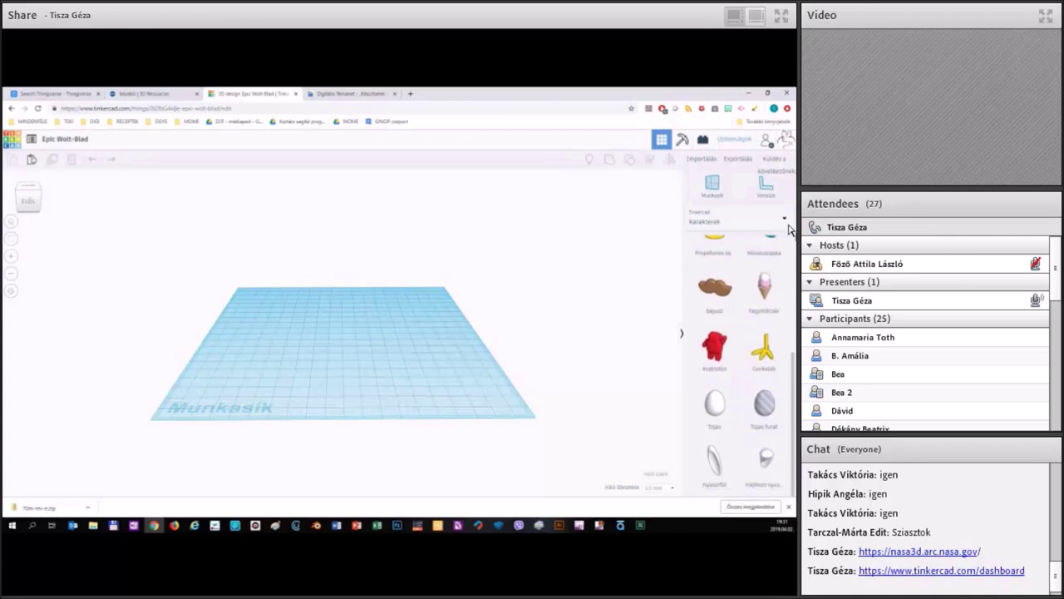
pyautogui.scroll(1, 790, 227)
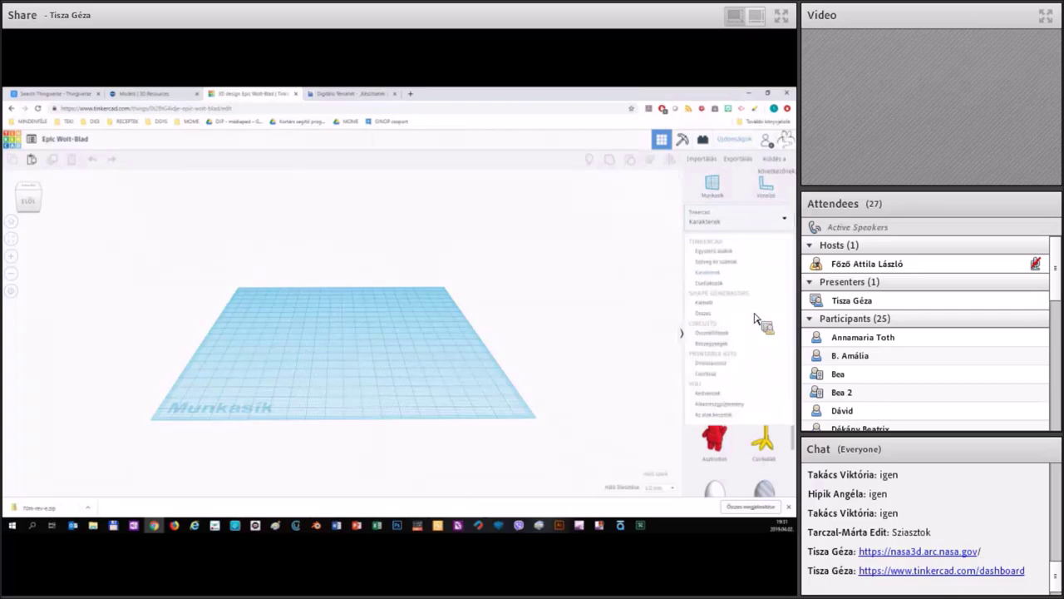
# - Look through the Csatlakozók shape category and bring up the list of shape categories again
pyautogui.click(715, 283)
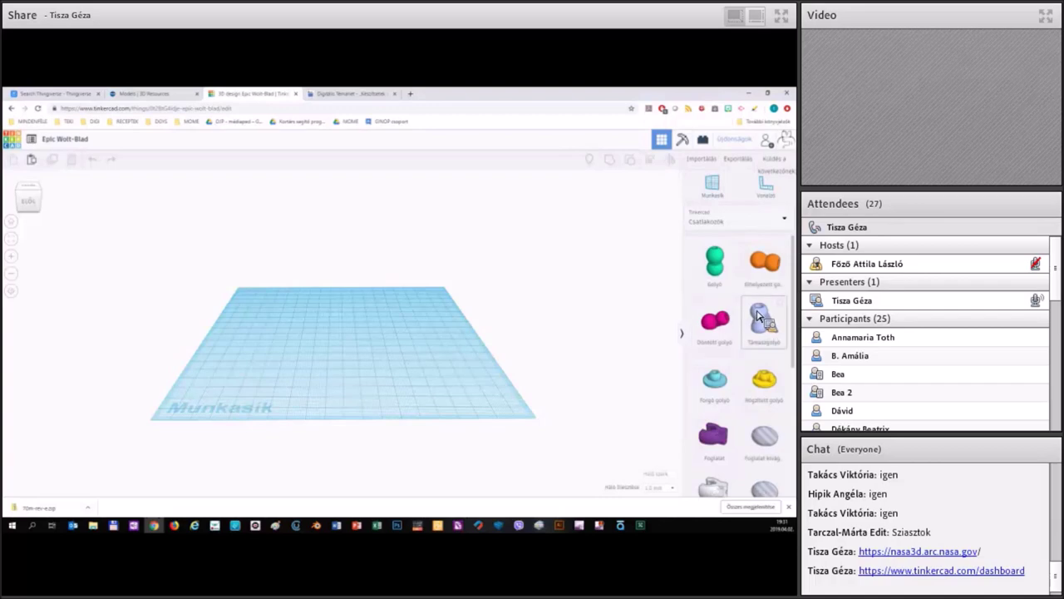
pyautogui.scroll(-5, 758, 316)
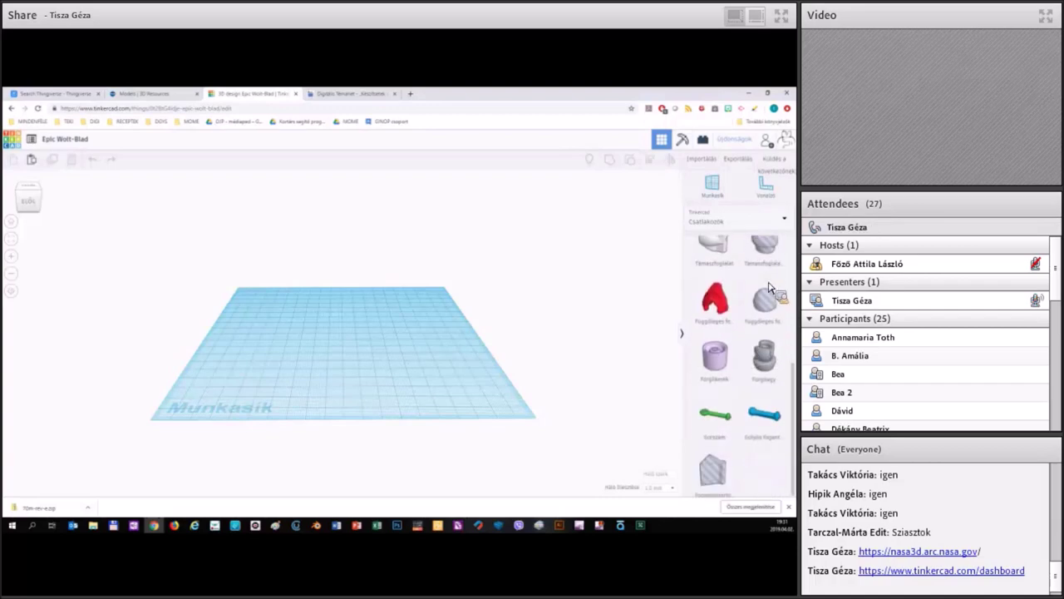
pyautogui.scroll(3, 788, 225)
pyautogui.scroll(3, 788, 225)
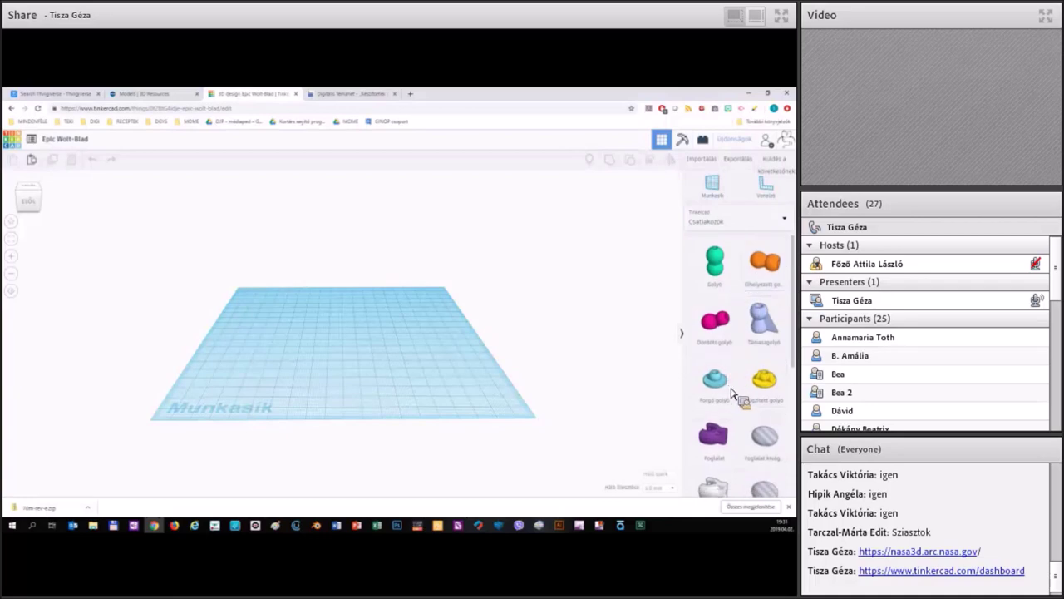
pyautogui.click(709, 220)
pyautogui.click(784, 219)
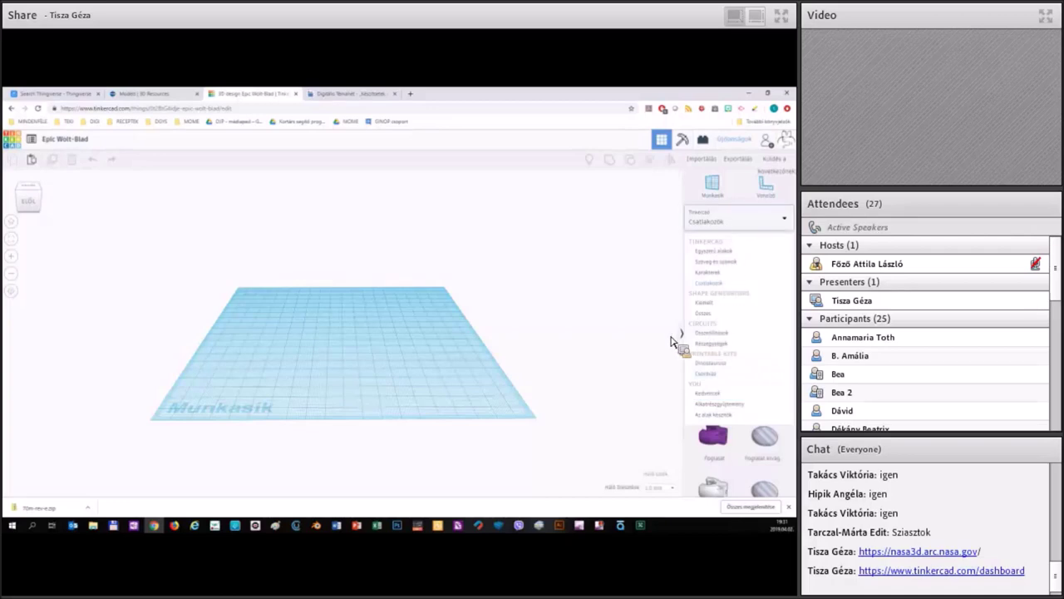
# - Place a red box from the Egyszerű alakok category on the workplane and inspect it and its handles from different angles
pyautogui.click(672, 338)
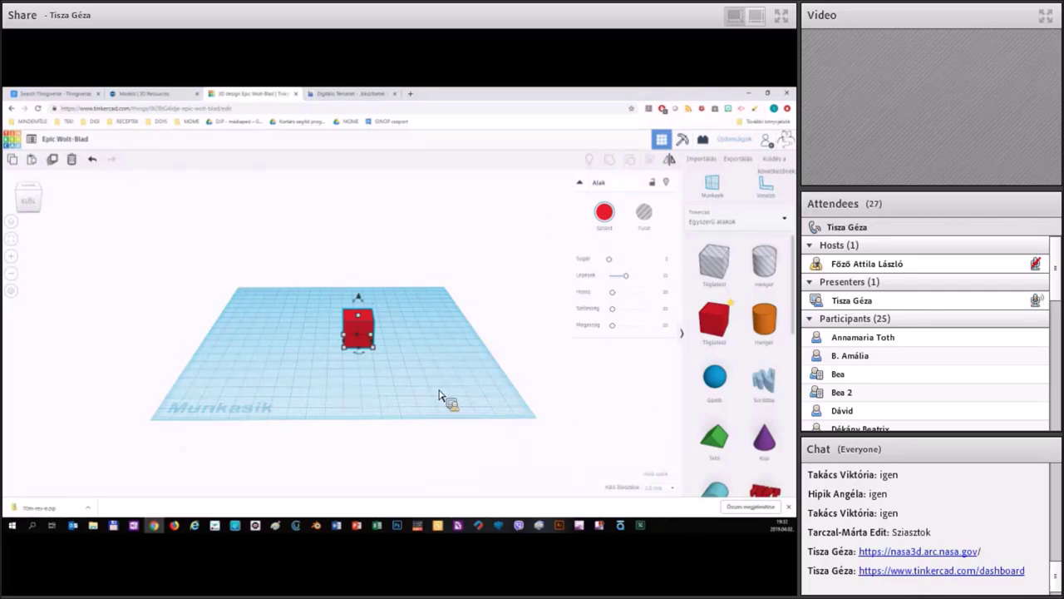
pyautogui.click(399, 423)
pyautogui.moveTo(399, 423); pyautogui.dragTo(373, 357, button='right')
pyautogui.moveTo(383, 405); pyautogui.dragTo(415, 385, button='right')
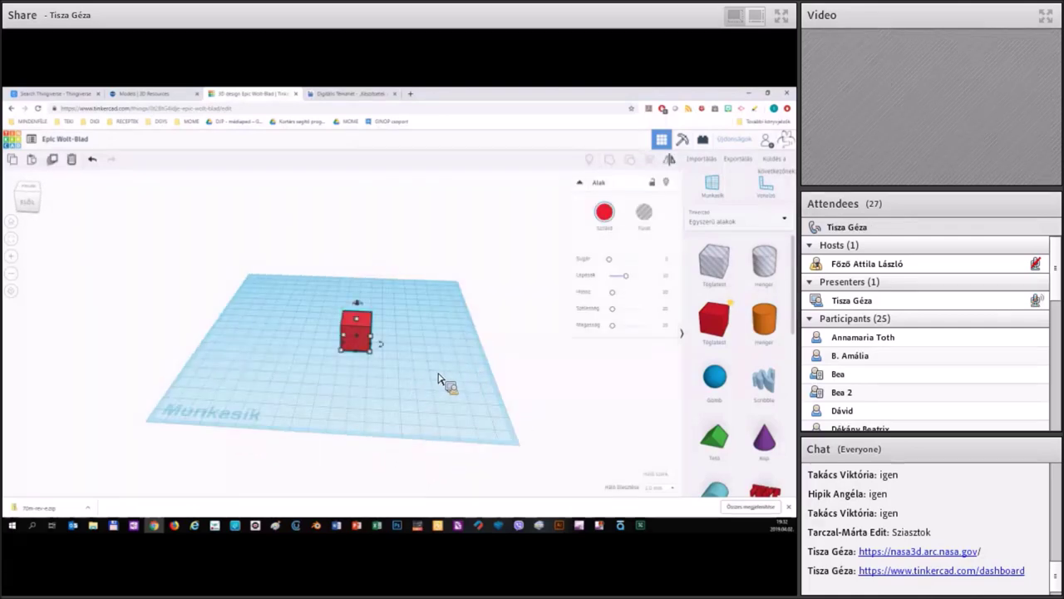
pyautogui.moveTo(434, 360); pyautogui.dragTo(375, 358, button='right')
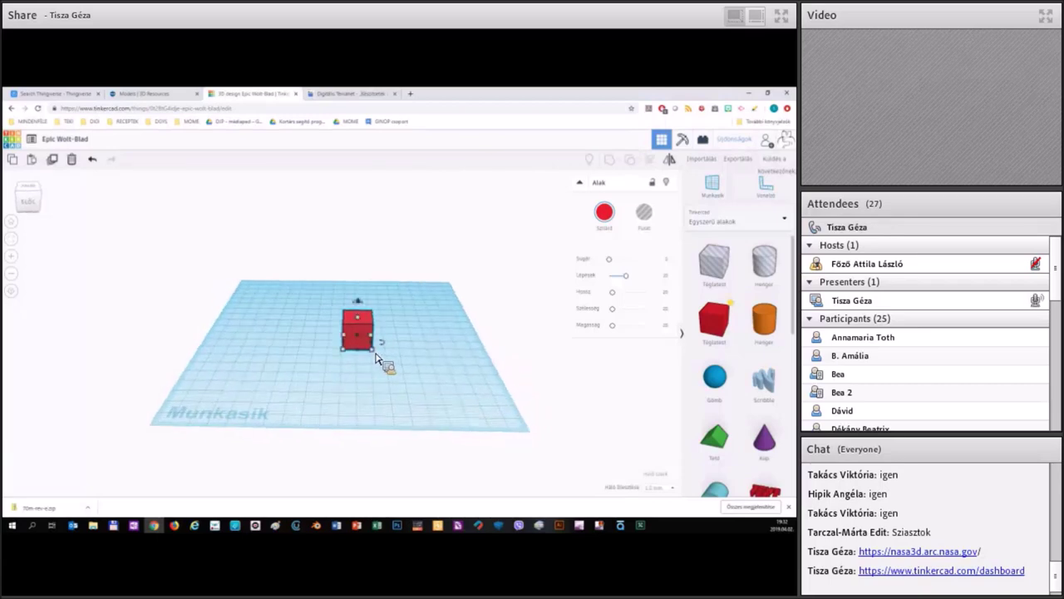
pyautogui.moveTo(376, 357)
pyautogui.click(375, 357)
pyautogui.click(375, 353)
pyautogui.moveTo(377, 360)
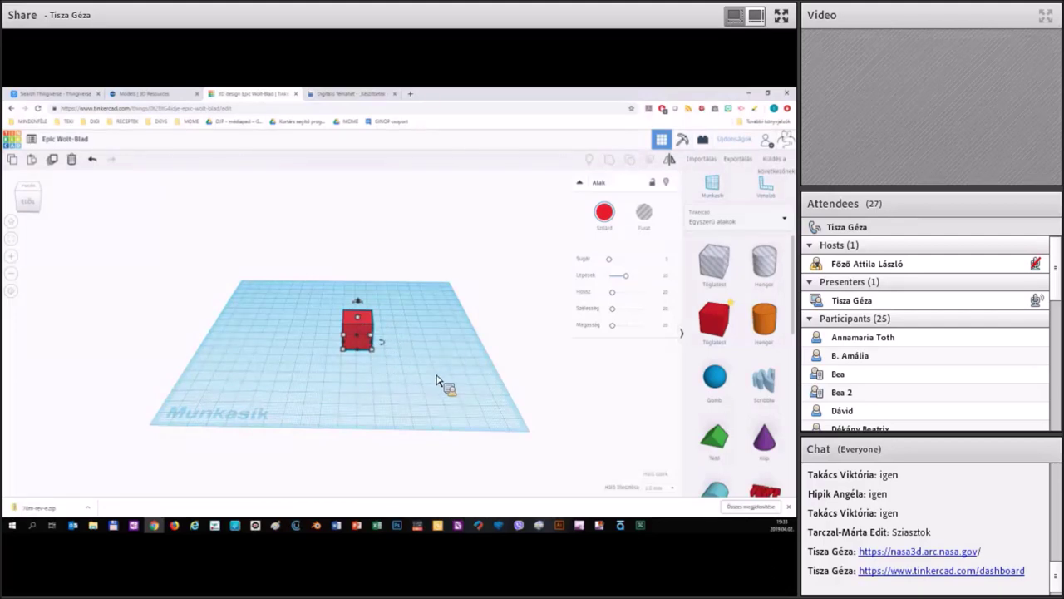
# - Nudge the red box 4 mm to the left on the workplane, deselect it and select it again
pyautogui.press('Left')
pyautogui.press('Left')
pyautogui.press('Left')
pyautogui.press('Left')
pyautogui.press('Up')
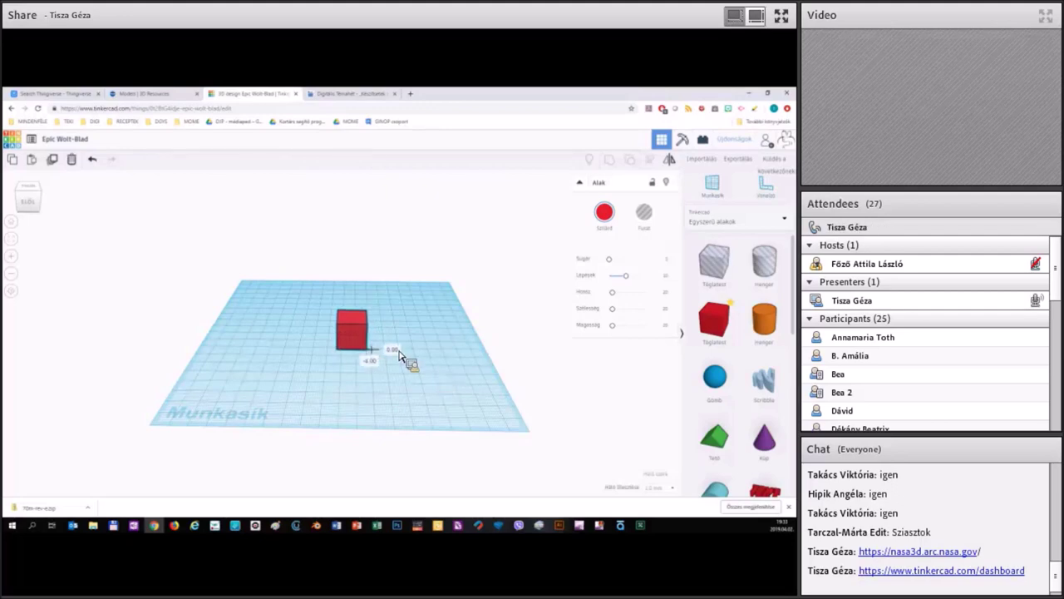
pyautogui.click(397, 374)
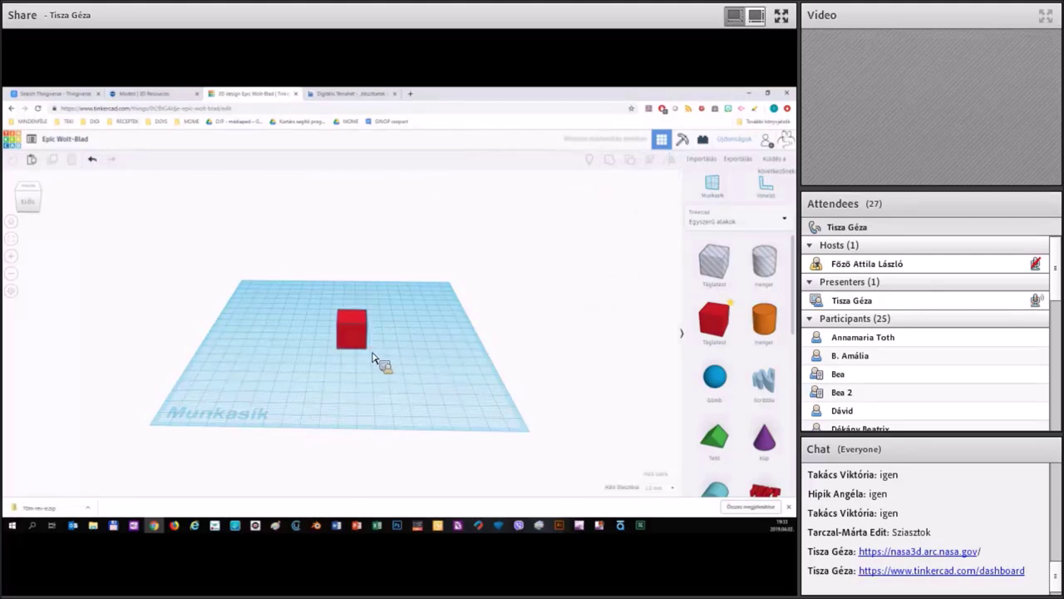
pyautogui.click(368, 350)
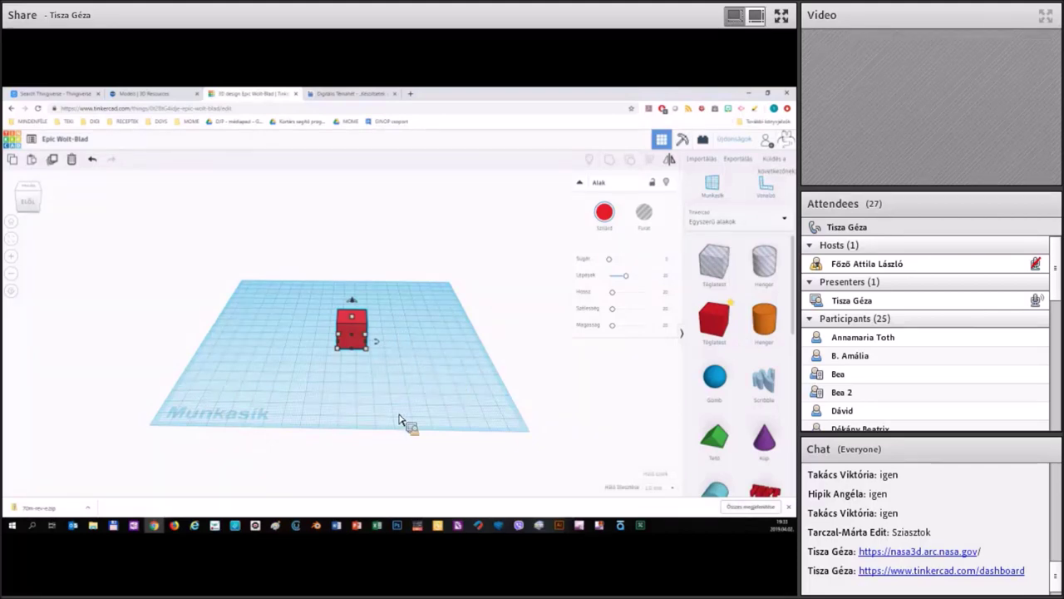
# - Raise the red box about 20 mm above the workplane, viewing it from an angle
pyautogui.click(430, 394)
pyautogui.moveTo(430, 394); pyautogui.dragTo(360, 361, button='right')
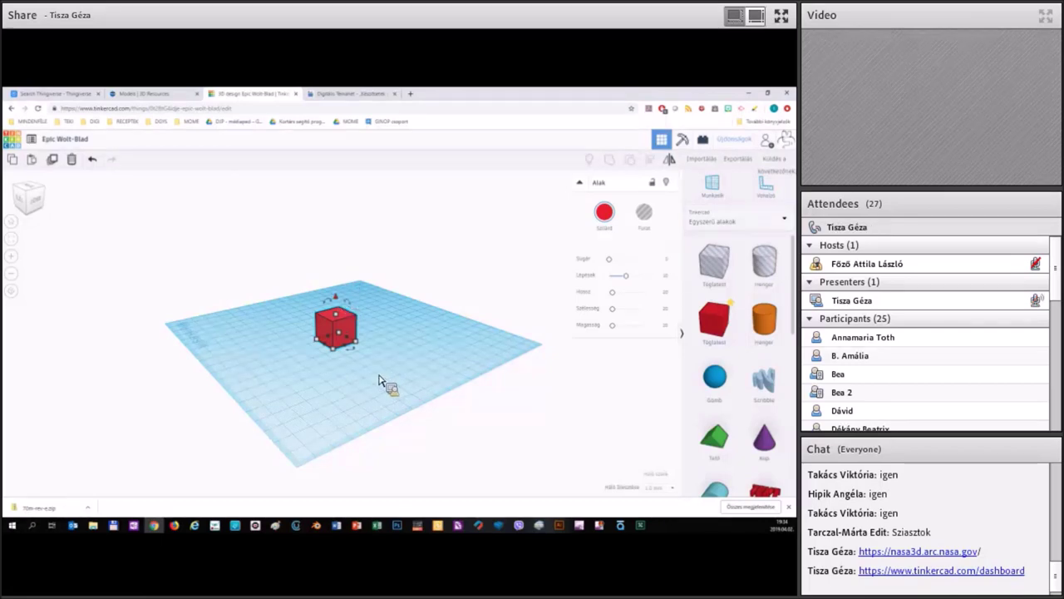
pyautogui.hotkey('ctrl', 'Up')
pyautogui.hotkey('ctrl', 'Up')
pyautogui.hotkey('ctrl', 'Up')
pyautogui.hotkey('ctrl', 'Up')
pyautogui.hotkey('ctrl', 'Up')
pyautogui.hotkey('ctrl', 'Up')
pyautogui.hotkey('ctrl', 'Up')
pyautogui.hotkey('ctrl', 'Up')
pyautogui.hotkey('ctrl', 'Up')
pyautogui.hotkey('ctrl', 'Up')
pyautogui.hotkey('ctrl', 'Up')
pyautogui.hotkey('ctrl', 'Up')
pyautogui.hotkey('ctrl', 'Up')
pyautogui.hotkey('ctrl', 'Up')
pyautogui.hotkey('ctrl', 'Up')
pyautogui.hotkey('ctrl', 'Up')
pyautogui.hotkey('ctrl', 'Up')
pyautogui.hotkey('ctrl', 'Up')
pyautogui.hotkey('ctrl', 'Up')
pyautogui.hotkey('ctrl', 'Up')
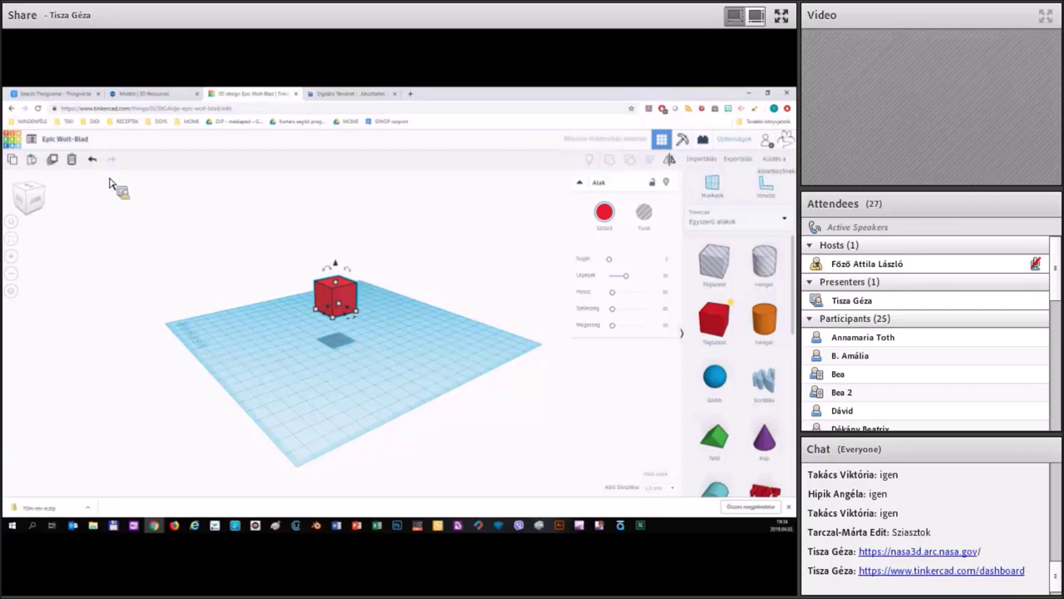
# - Restore the home view, undo the raising of the red box and inspect it from several angles
pyautogui.click(11, 222)
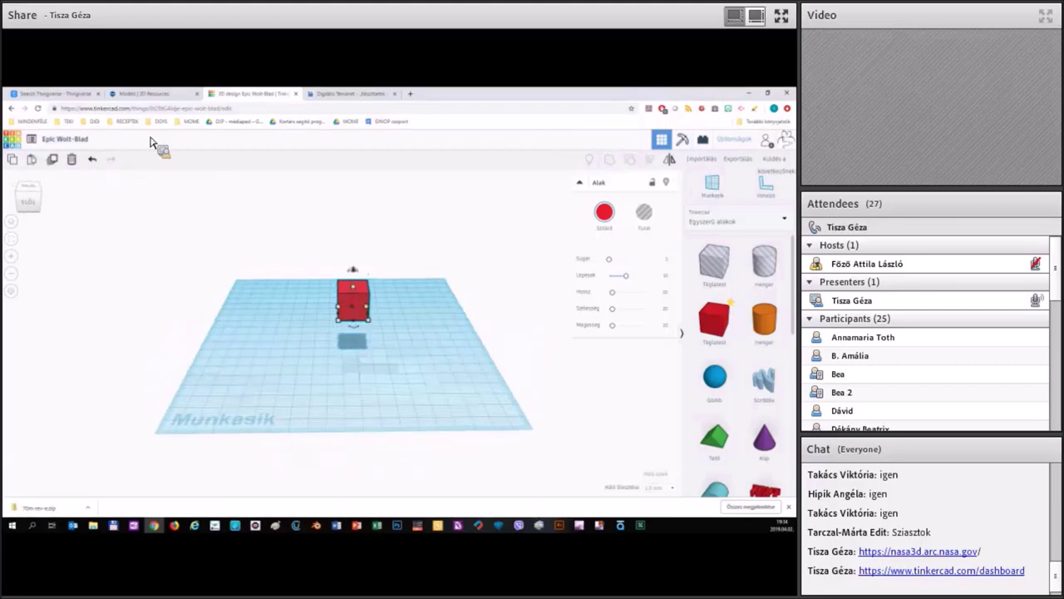
pyautogui.click(95, 166)
pyautogui.moveTo(439, 324); pyautogui.dragTo(329, 385, button='right')
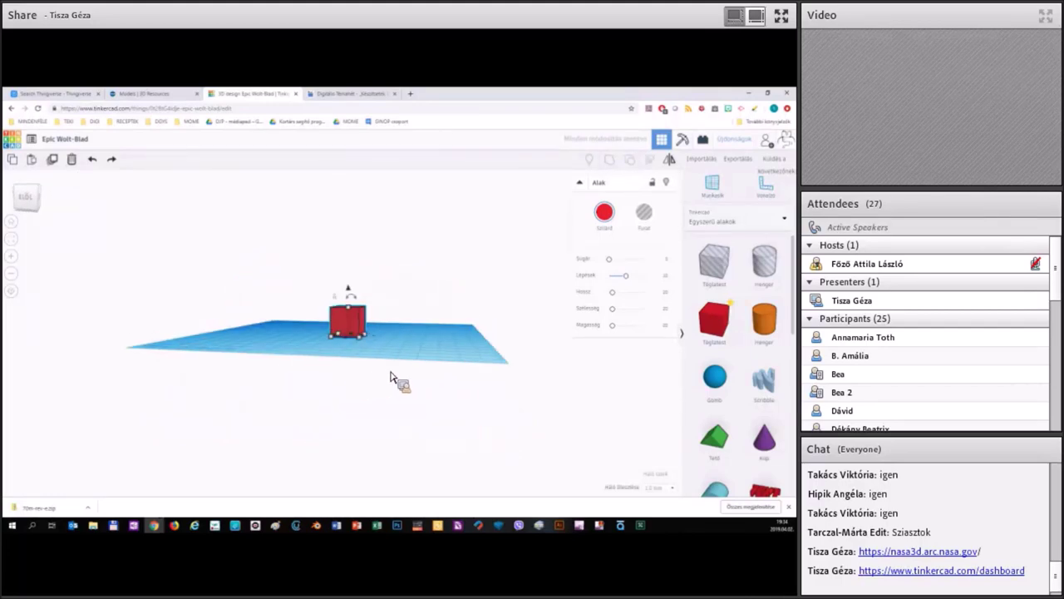
pyautogui.moveTo(397, 384); pyautogui.dragTo(398, 384, button='right')
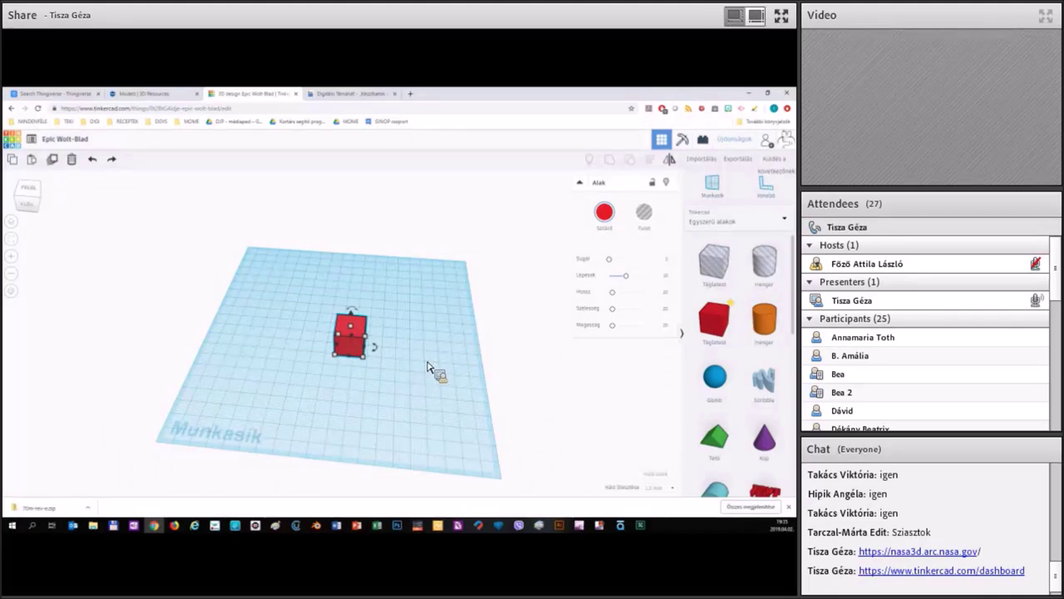
pyautogui.moveTo(428, 367); pyautogui.dragTo(430, 364, button='right')
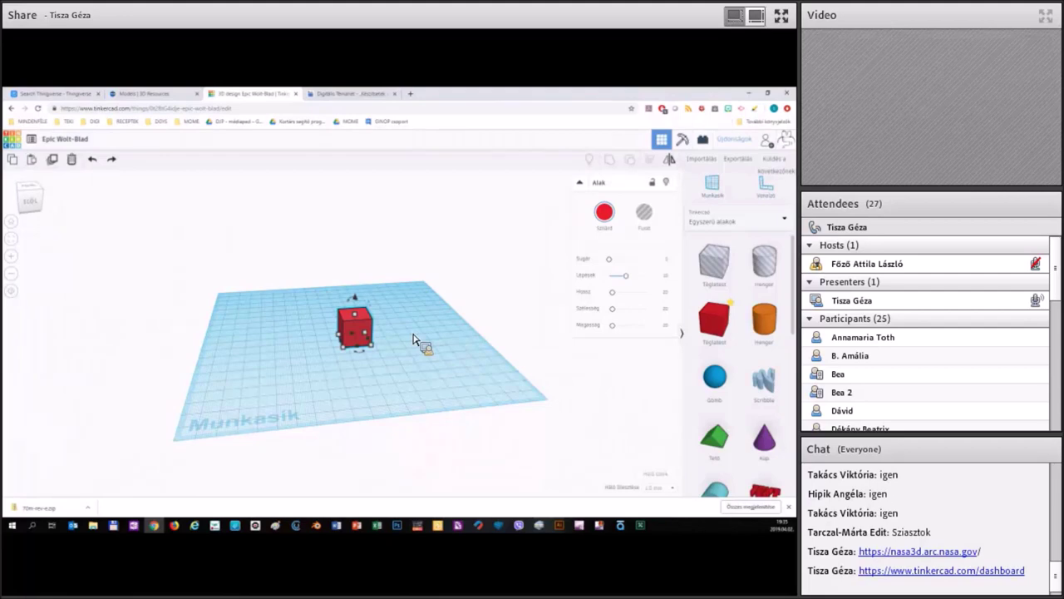
pyautogui.moveTo(415, 339); pyautogui.dragTo(392, 316, button='right')
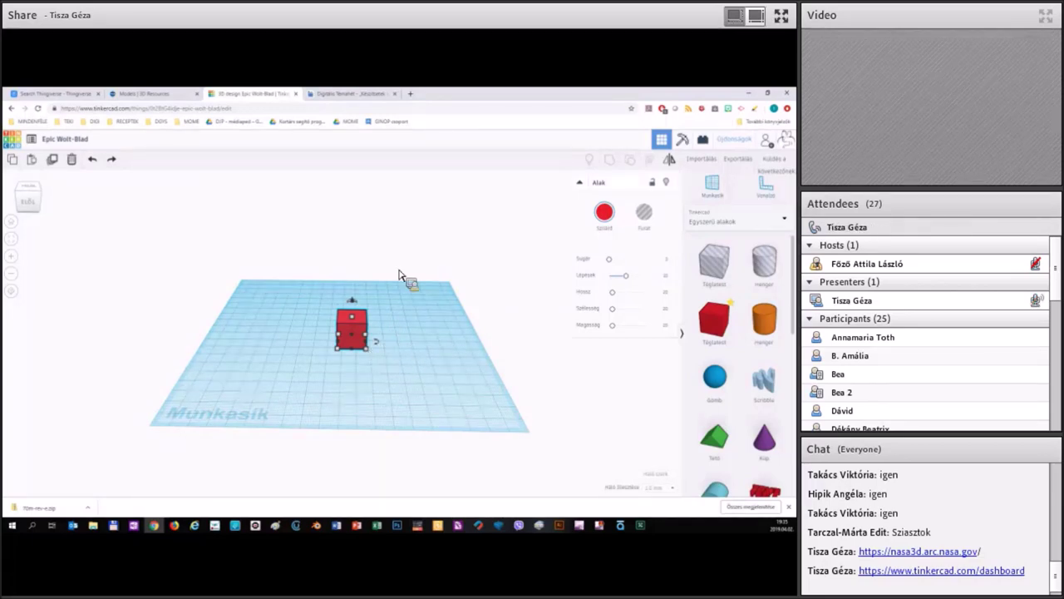
# - Widen the red box to 60 mm and on to 100 mm, and move it back toward the middle of the workplane
pyautogui.moveTo(372, 351)
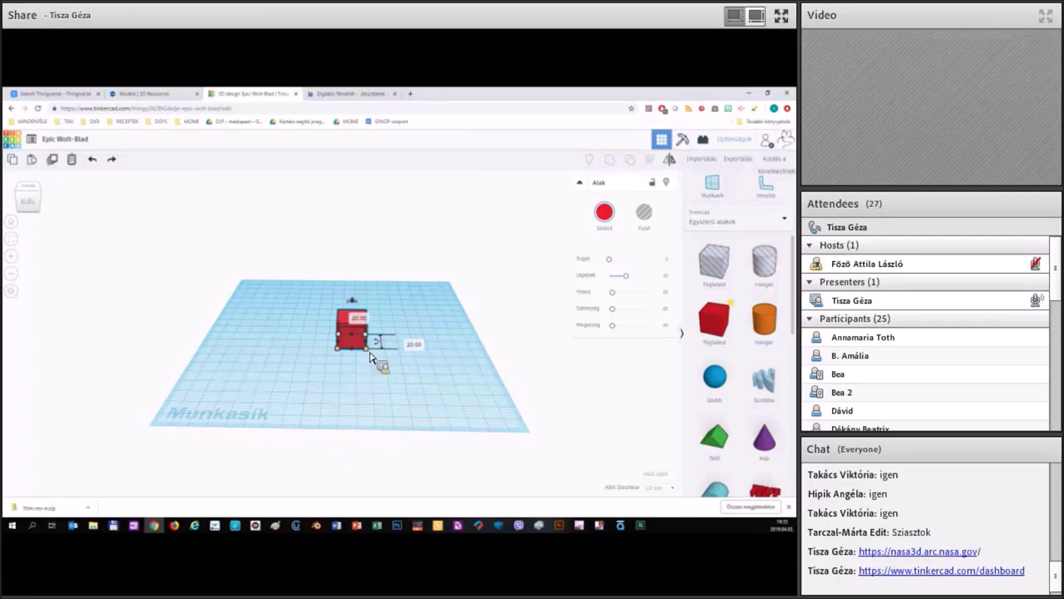
pyautogui.click(369, 355)
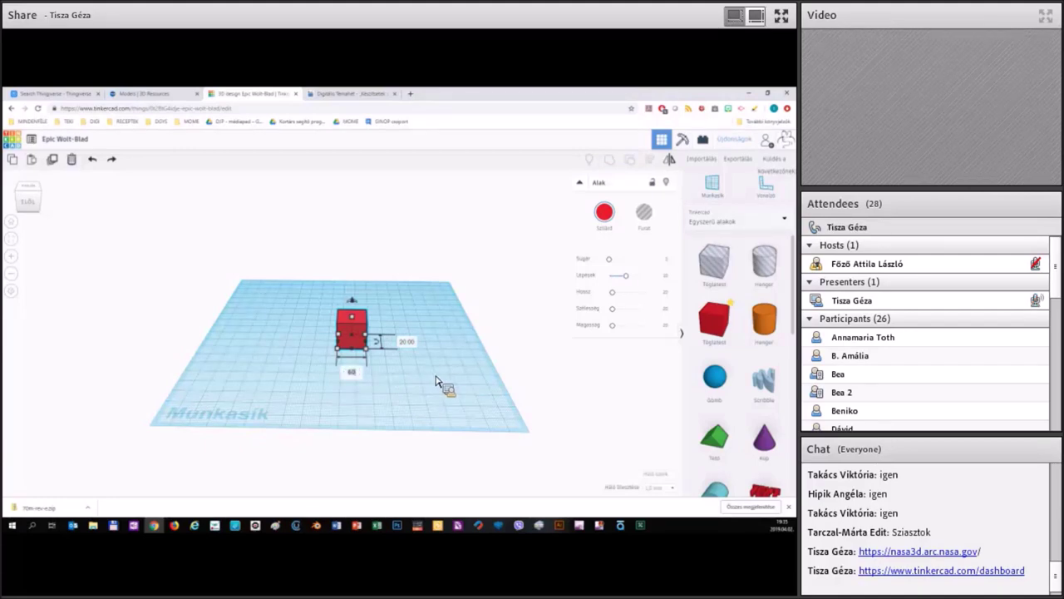
pyautogui.press('Return')
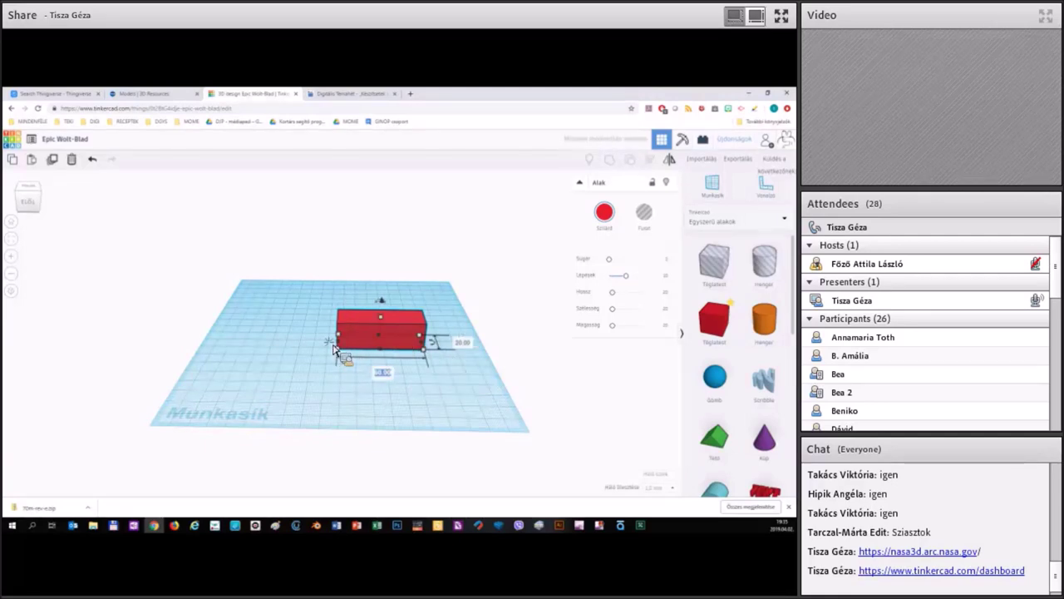
pyautogui.write('180')
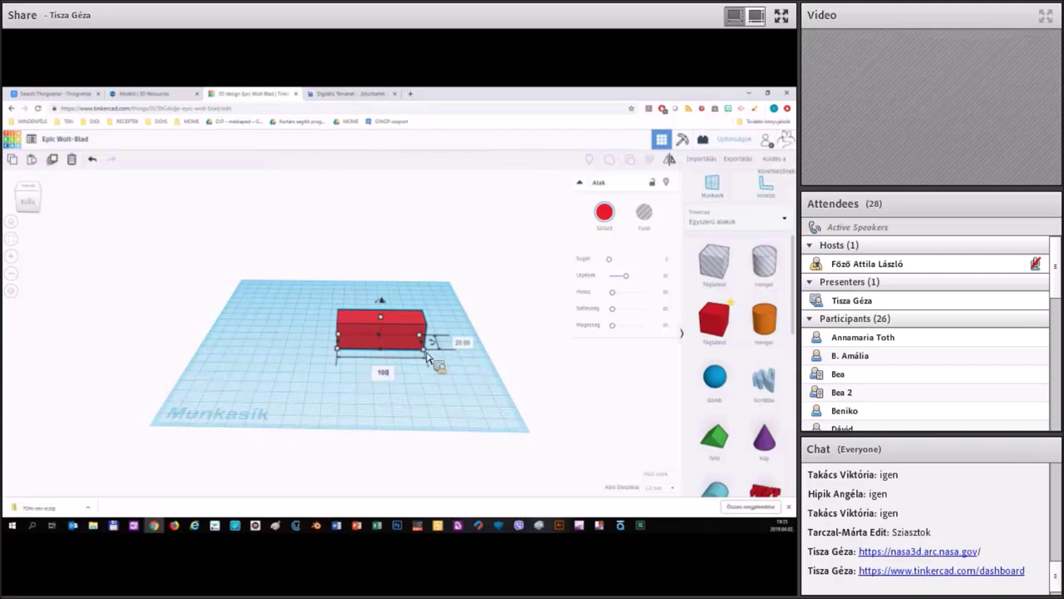
pyautogui.press('Return')
pyautogui.moveTo(419, 352); pyautogui.dragTo(385, 349)
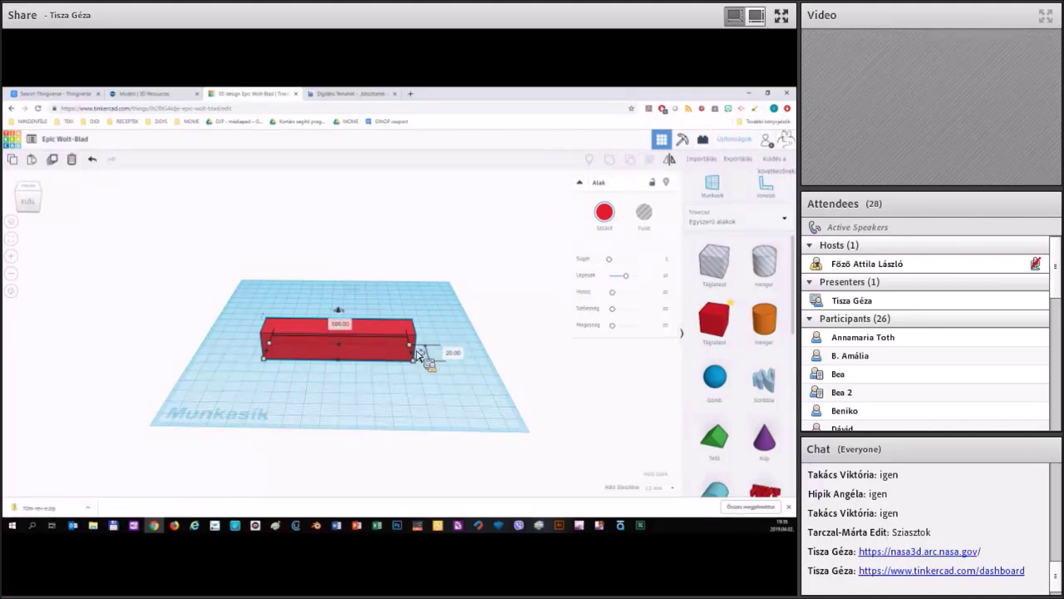
# - Set the red box's depth to 40 mm and its height to 160 mm
pyautogui.click(467, 355)
pyautogui.click(402, 326)
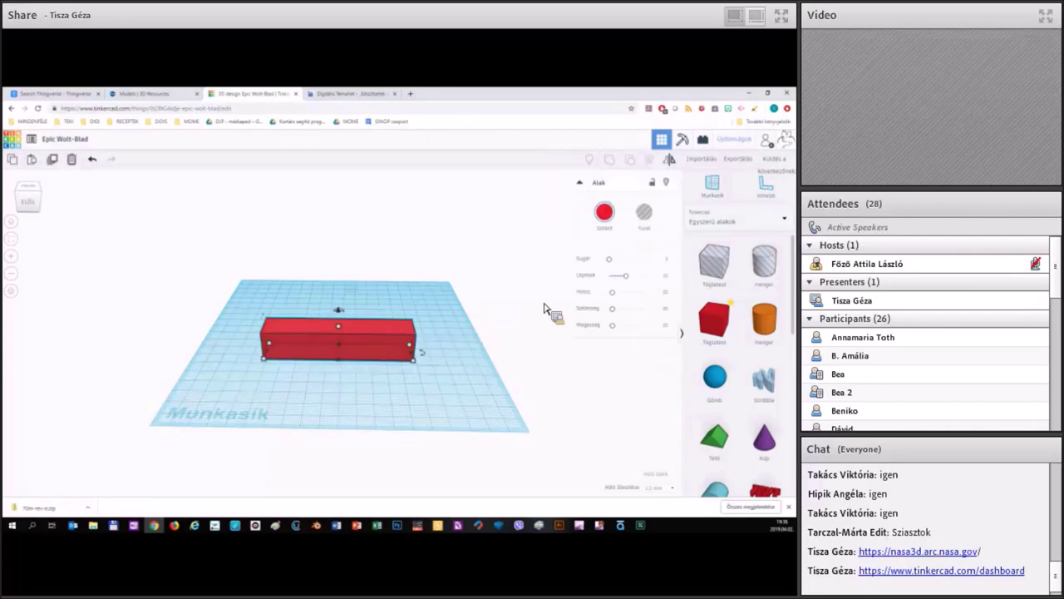
pyautogui.click(414, 359)
pyautogui.click(455, 353)
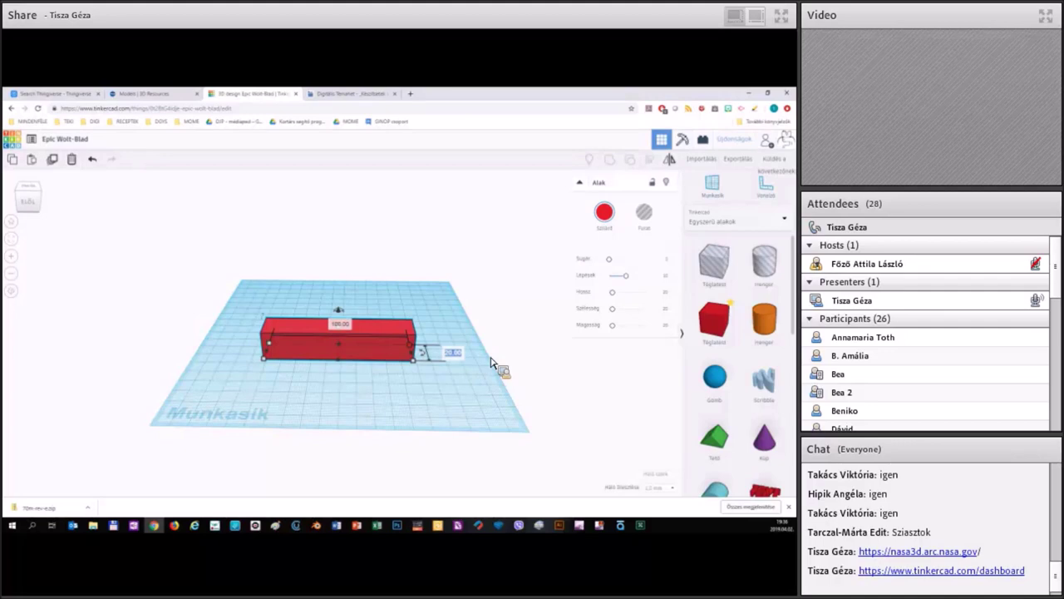
pyautogui.click(451, 352)
pyautogui.write('40')
pyautogui.press('Return')
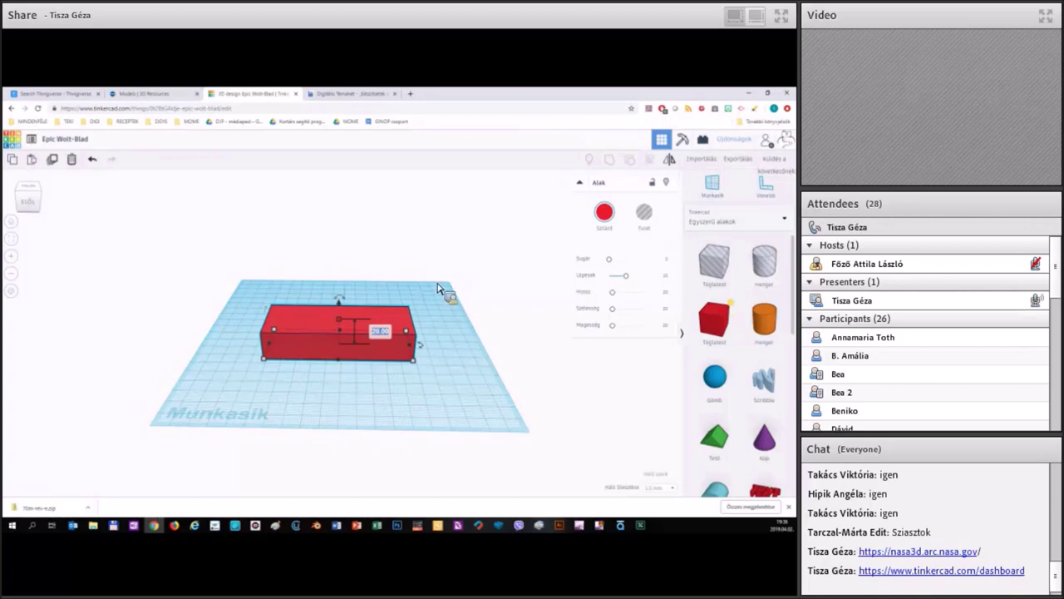
pyautogui.write('160')
pyautogui.press('Return')
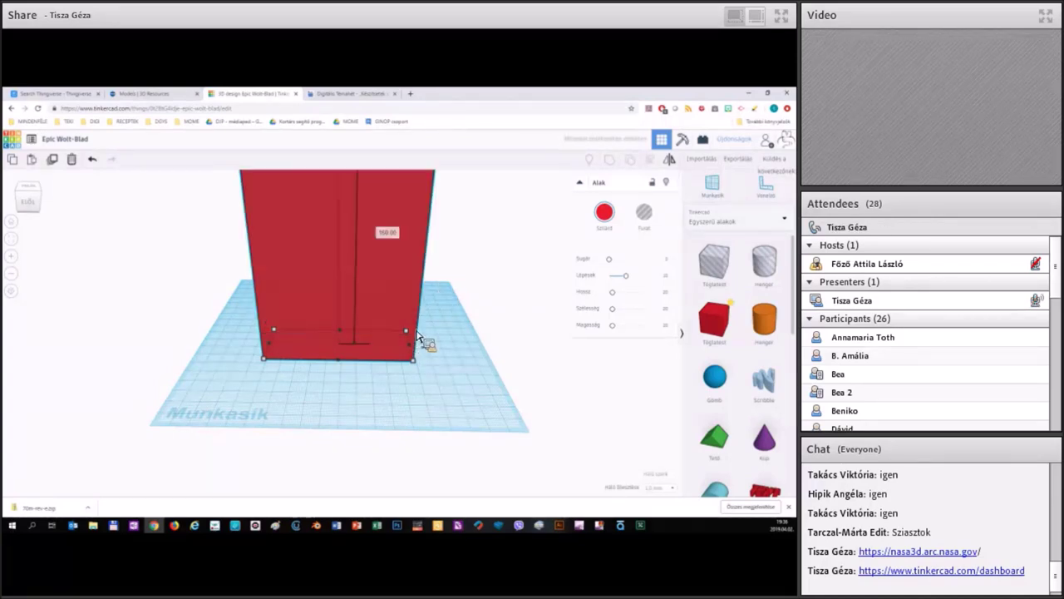
# - Place a second, small red box on the workplane beside the tall box, near the front right corner
pyautogui.scroll(-3, 416, 348)
pyautogui.scroll(3, 444, 324)
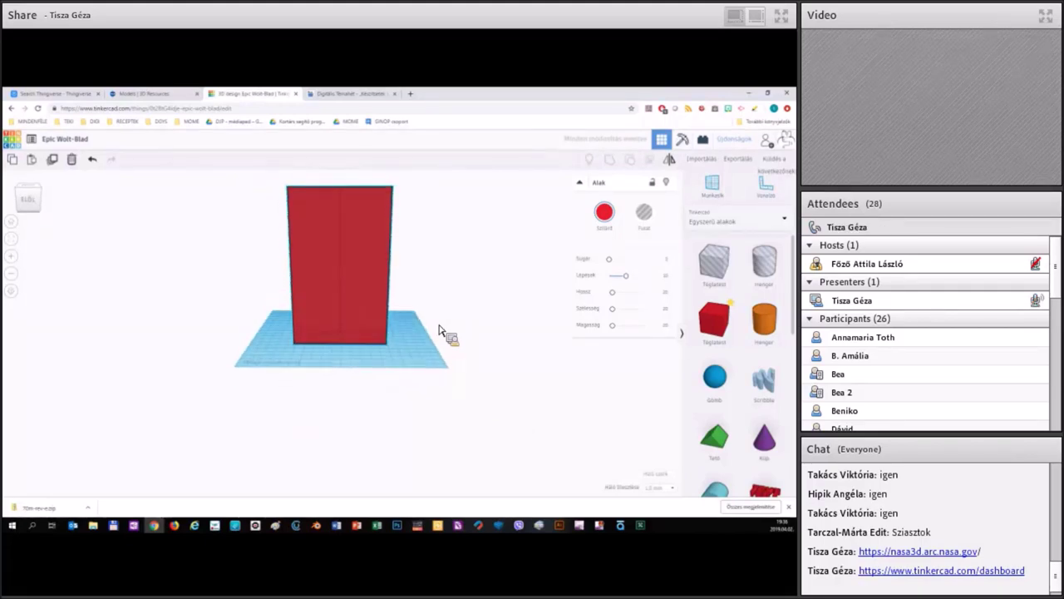
pyautogui.click(360, 353)
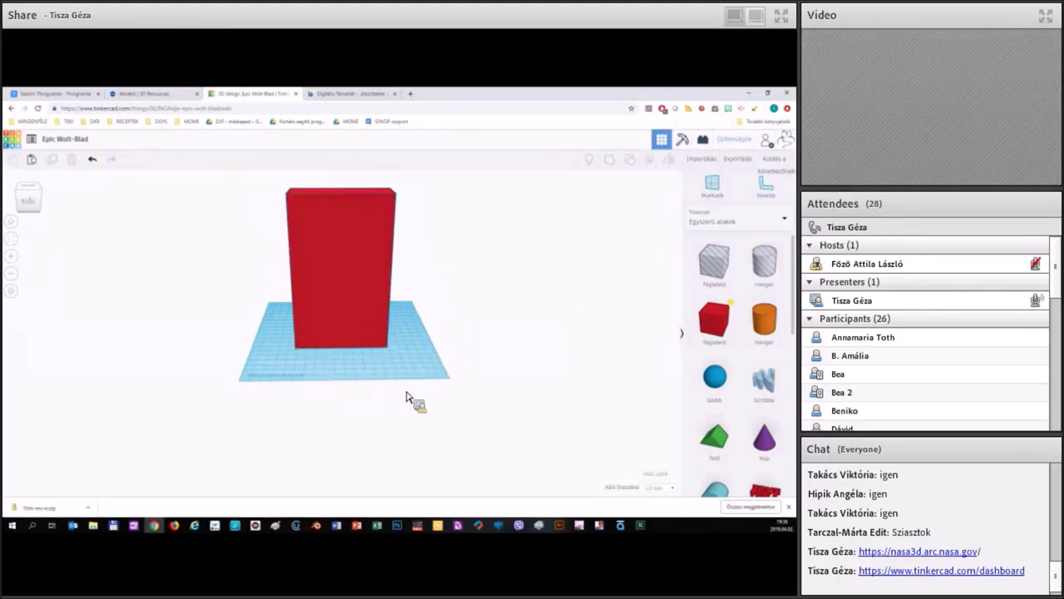
pyautogui.scroll(2, 397, 420)
pyautogui.scroll(-2, 356, 377)
pyautogui.scroll(-2, 296, 366)
pyautogui.moveTo(329, 331); pyautogui.dragTo(403, 367, button='right')
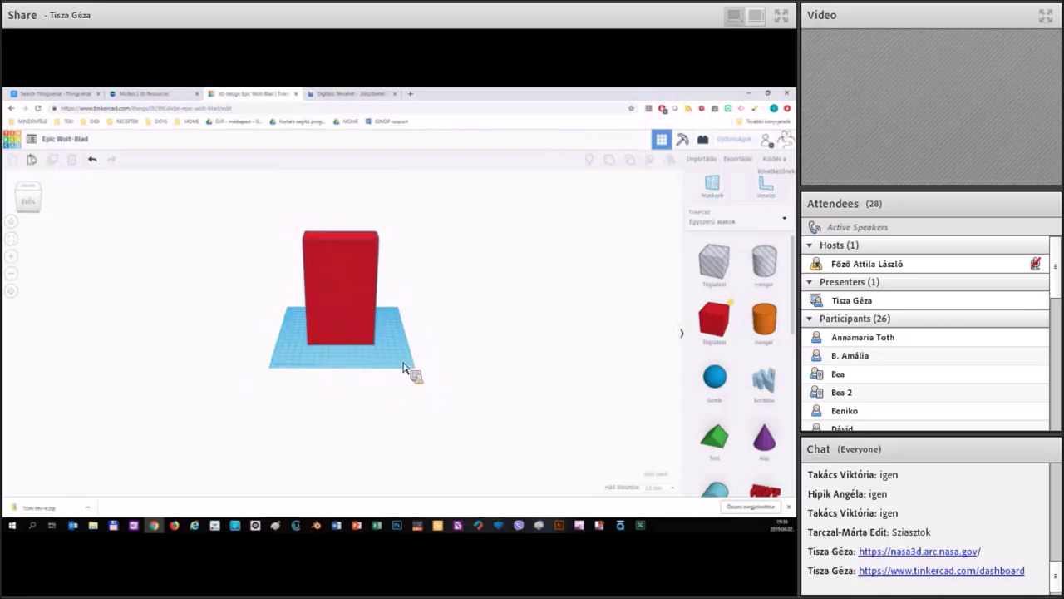
pyautogui.click(376, 253)
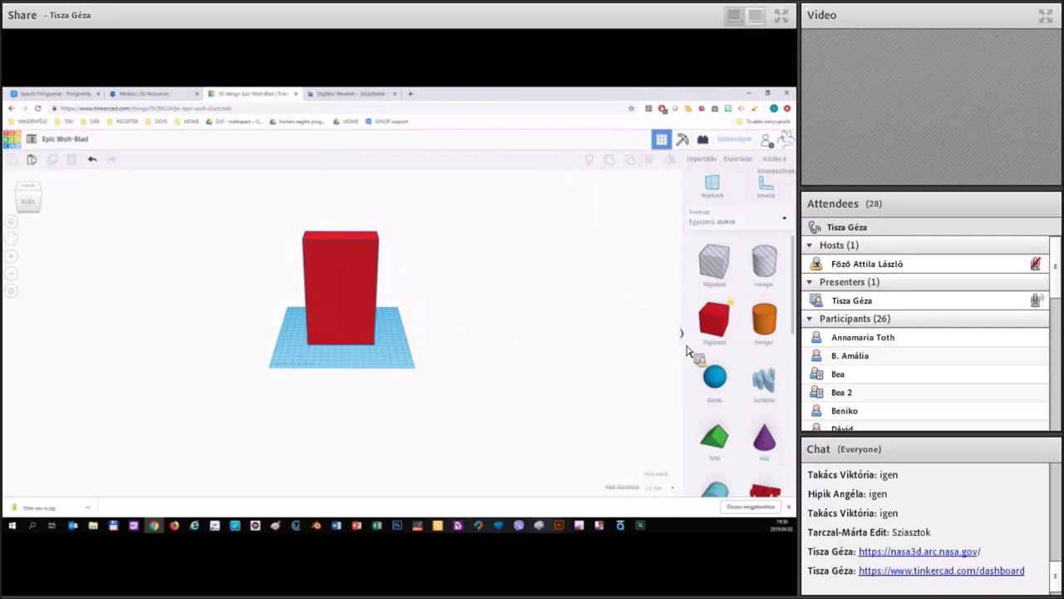
pyautogui.moveTo(718, 328); pyautogui.dragTo(538, 325)
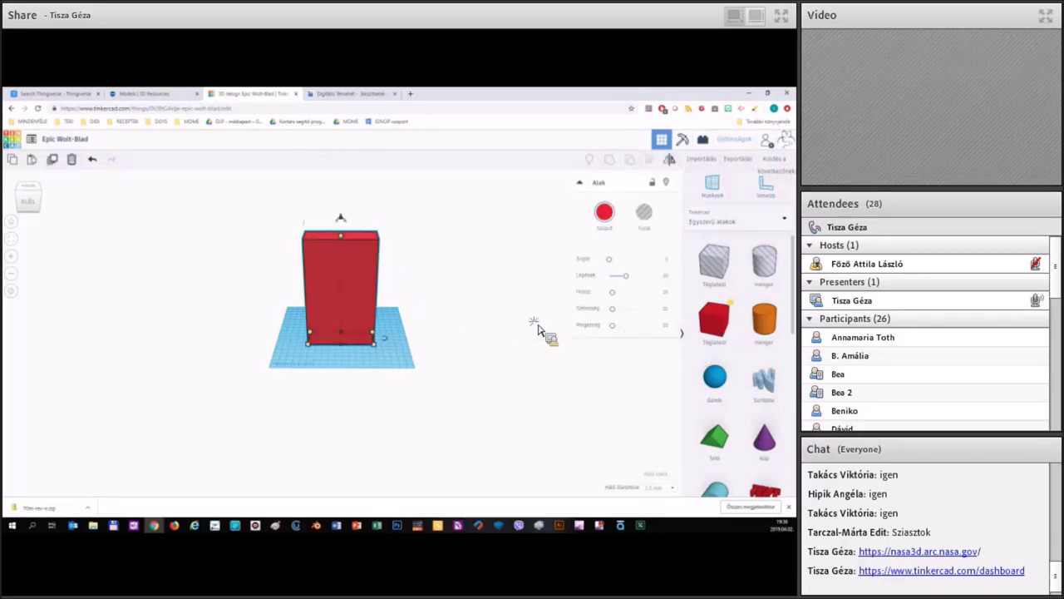
pyautogui.click(396, 353)
pyautogui.click(434, 359)
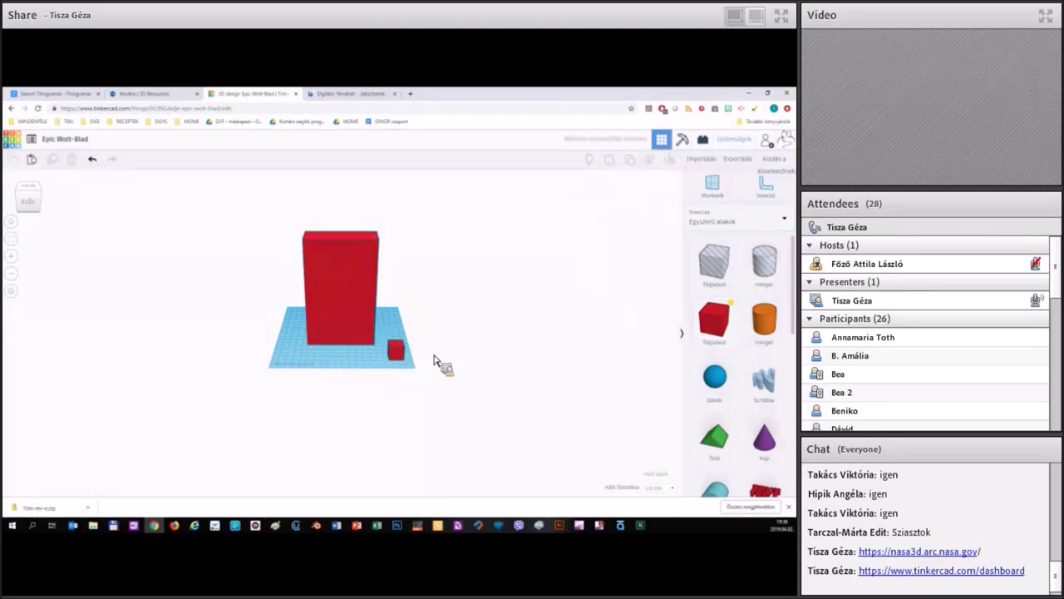
# - Set the height of the small red box to 30 mm
pyautogui.click(396, 350)
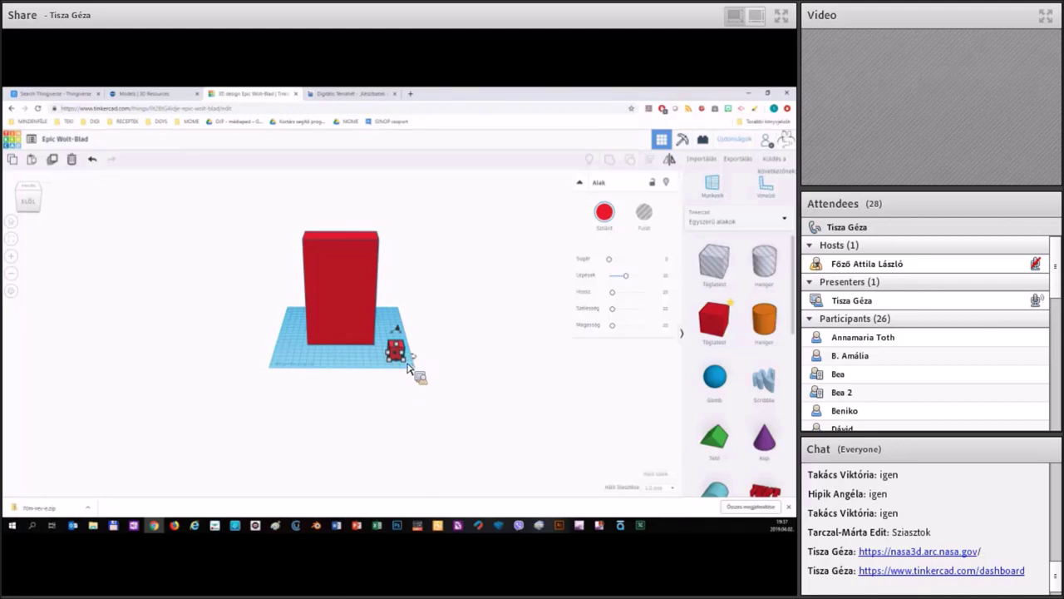
pyautogui.moveTo(407, 368)
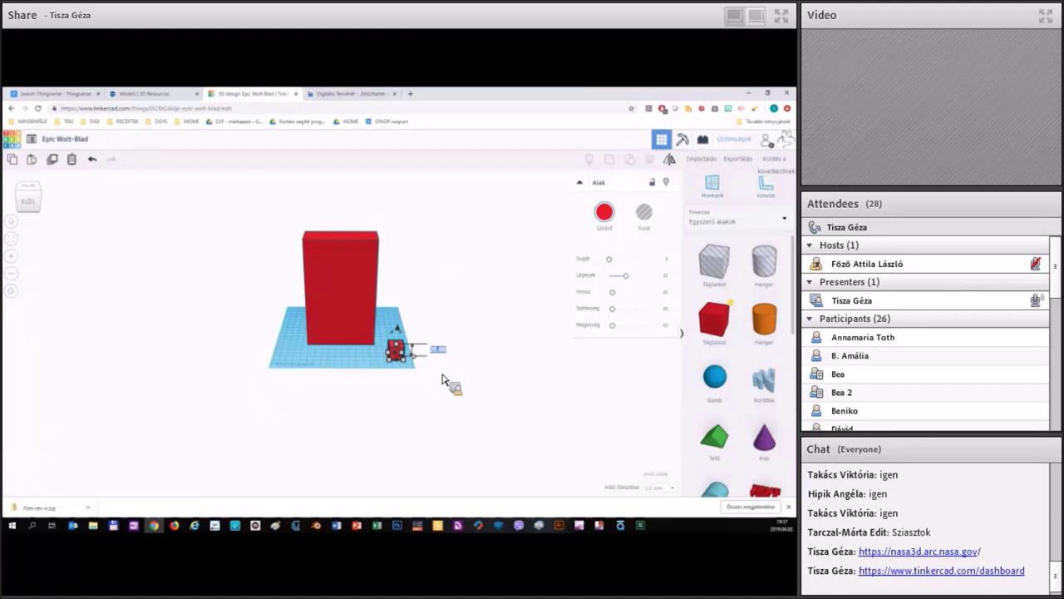
pyautogui.write('30')
pyautogui.press('Return')
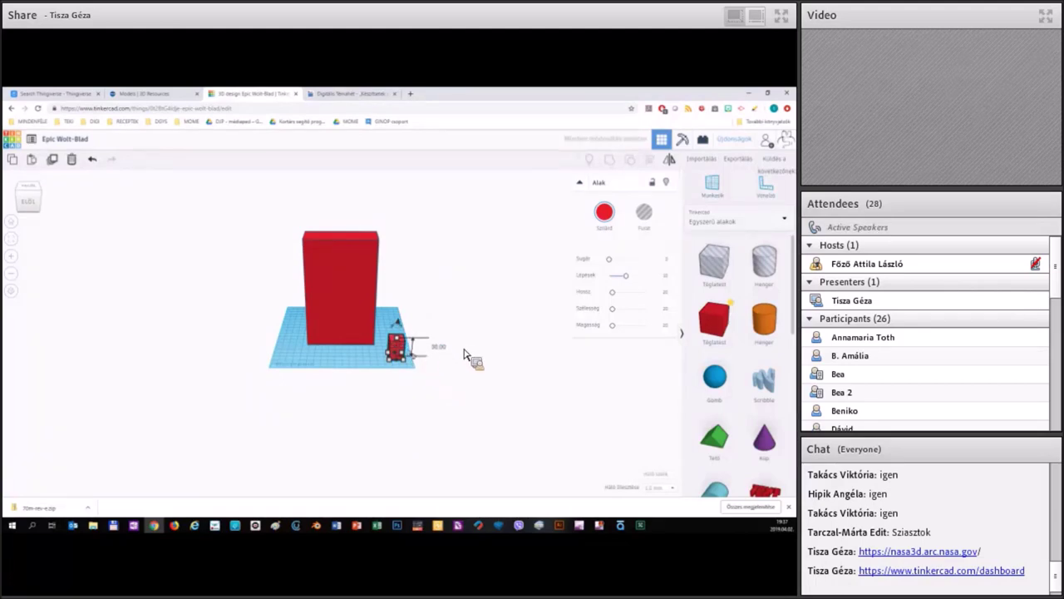
pyautogui.click(356, 358)
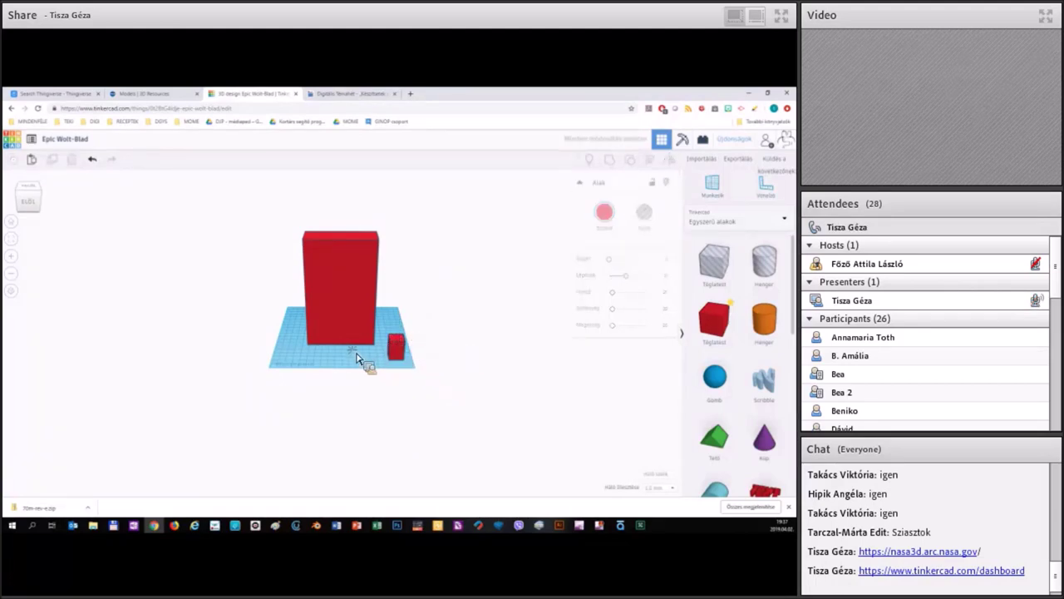
# - Move the small red box against the front face of the tall box, close to its right end
pyautogui.moveTo(341, 353); pyautogui.dragTo(476, 363, button='right')
pyautogui.moveTo(355, 365); pyautogui.dragTo(332, 360)
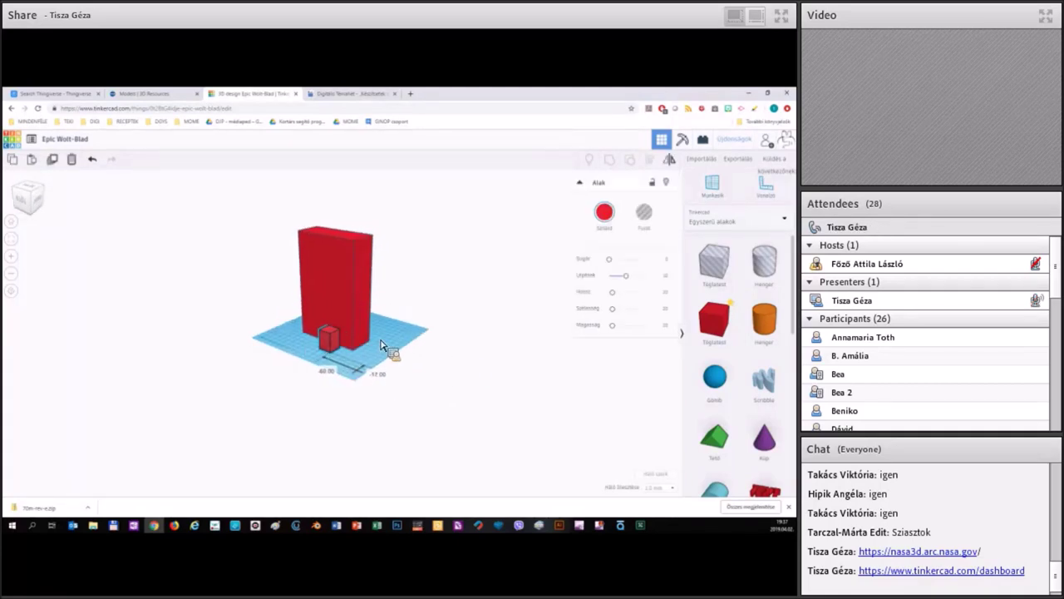
pyautogui.moveTo(394, 349); pyautogui.dragTo(467, 349, button='right')
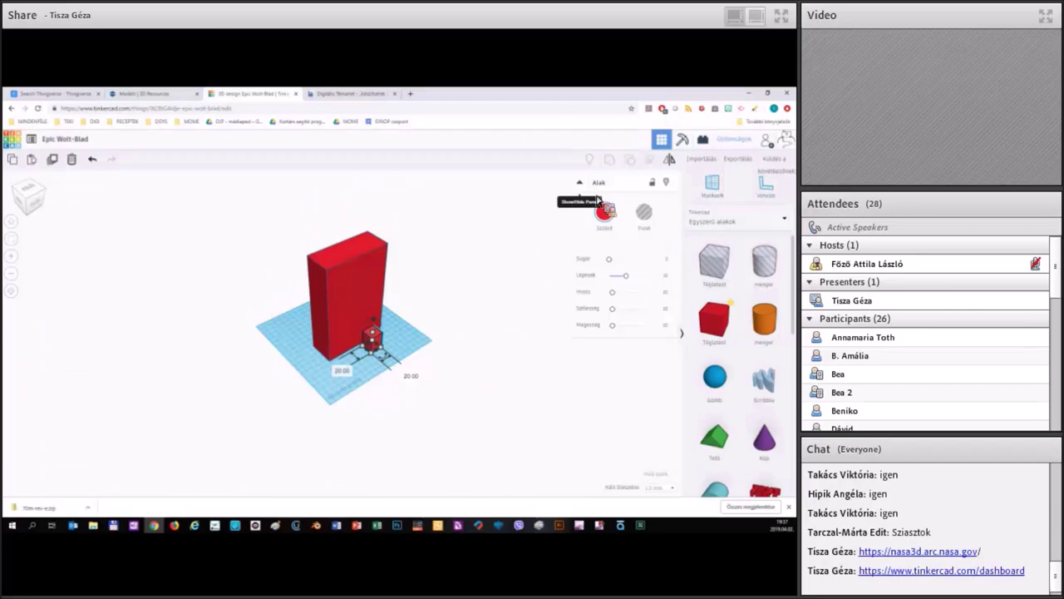
# - Turn the small box into a hole shape and inspect how it meets the tall box from several angles
pyautogui.click(617, 200)
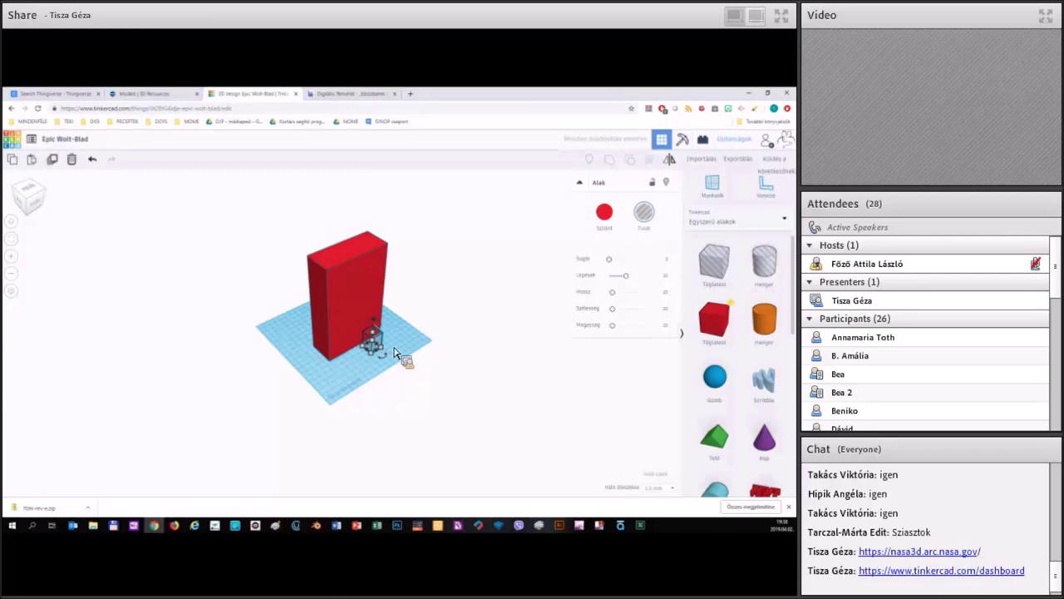
pyautogui.click(406, 340)
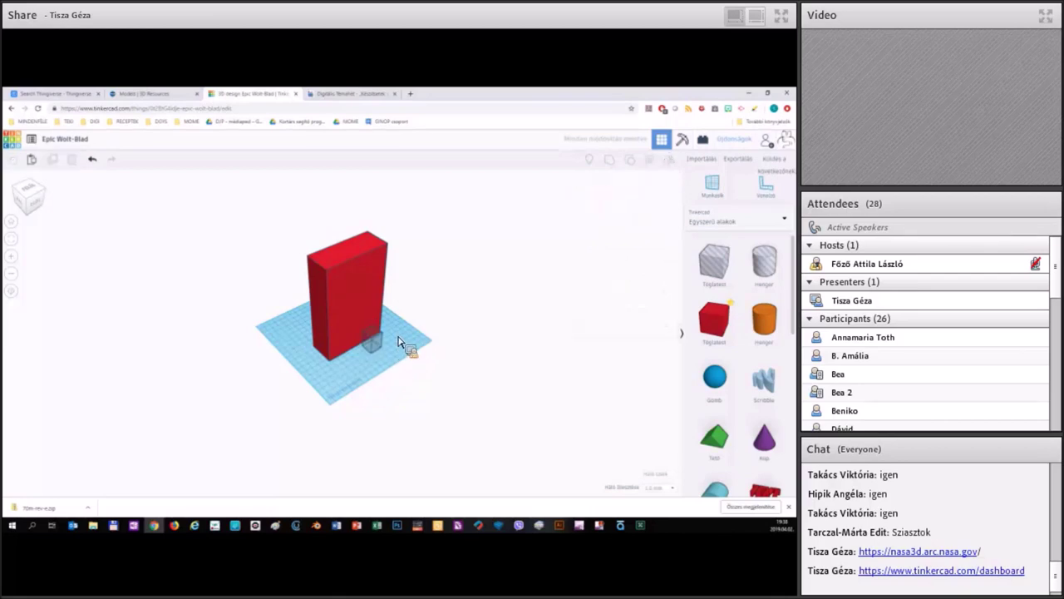
pyautogui.moveTo(387, 339)
pyautogui.mouseDown(button='right')
pyautogui.moveTo(363, 351)
pyautogui.moveTo(440, 357)
pyautogui.moveTo(394, 359)
pyautogui.mouseUp(button='right')
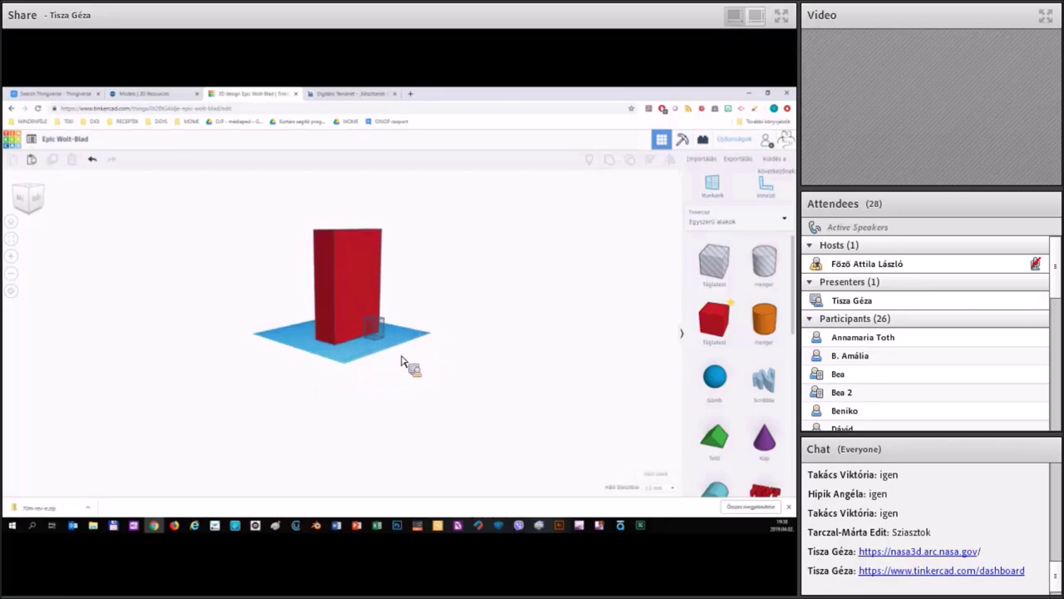
pyautogui.moveTo(416, 361); pyautogui.dragTo(376, 345, button='right')
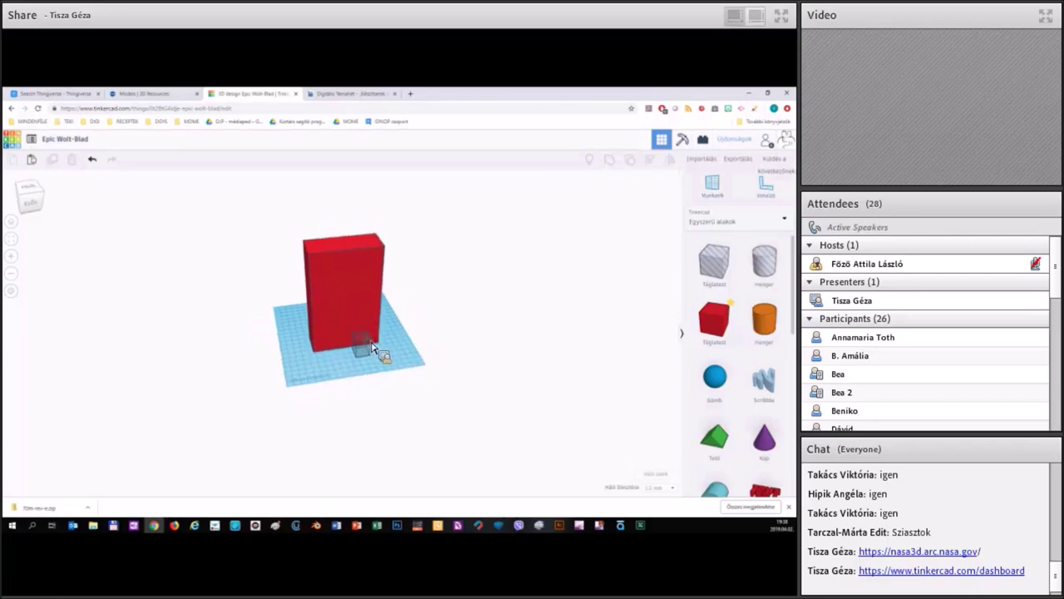
# - Shift the hole box along the tall box's front face so that it overlaps the lower right part
pyautogui.click(374, 349)
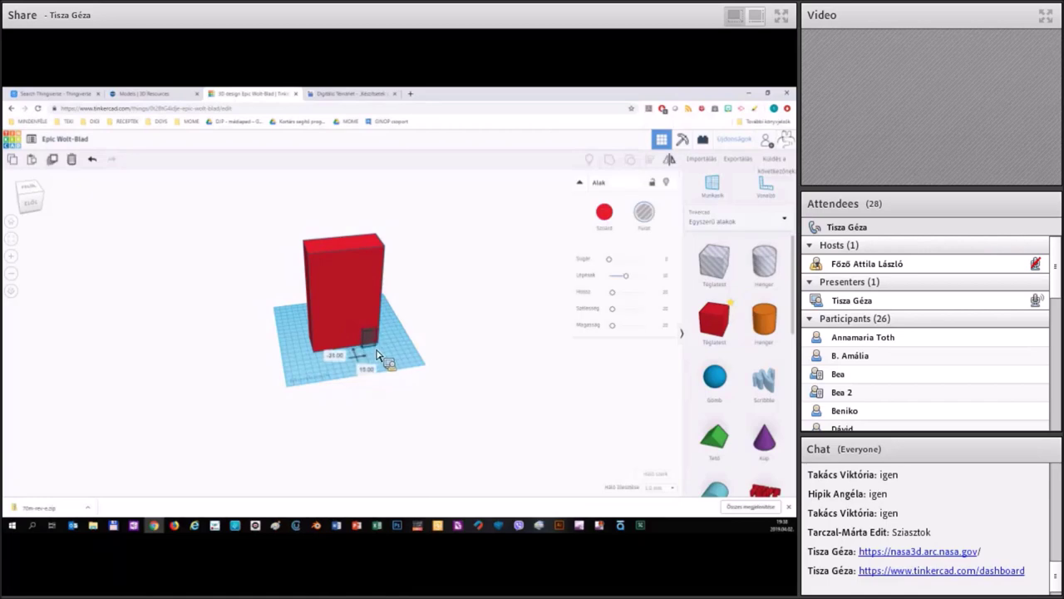
pyautogui.moveTo(314, 341); pyautogui.dragTo(359, 323)
pyautogui.moveTo(359, 323)
pyautogui.mouseDown(button='right')
pyautogui.moveTo(329, 316)
pyautogui.moveTo(357, 319)
pyautogui.mouseUp(button='right')
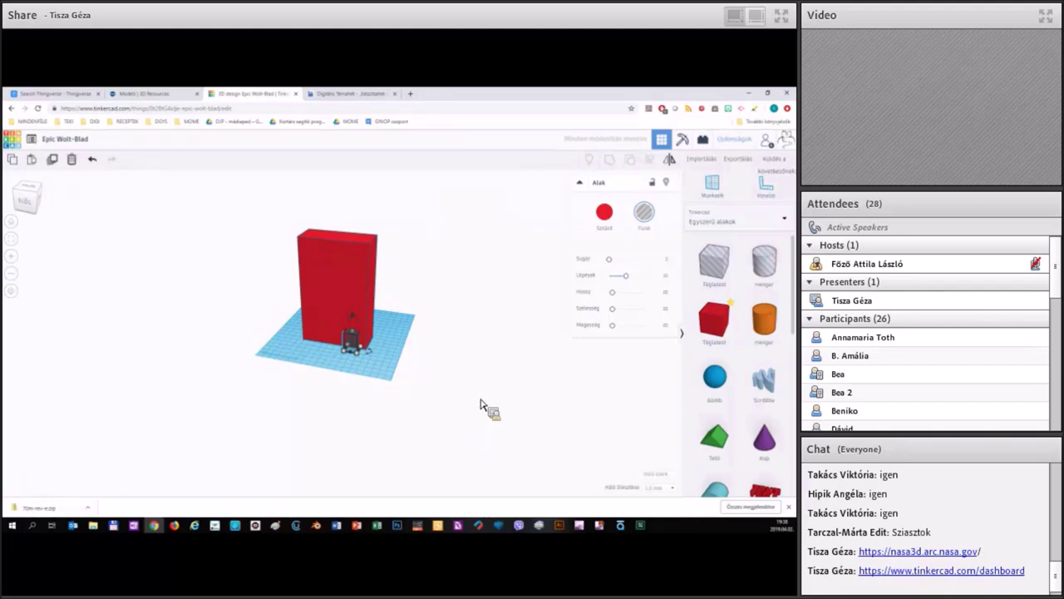
# - Set the hole box's elevation above the workplane to 2 mm, working in a close front view
pyautogui.scroll(5, 463, 369)
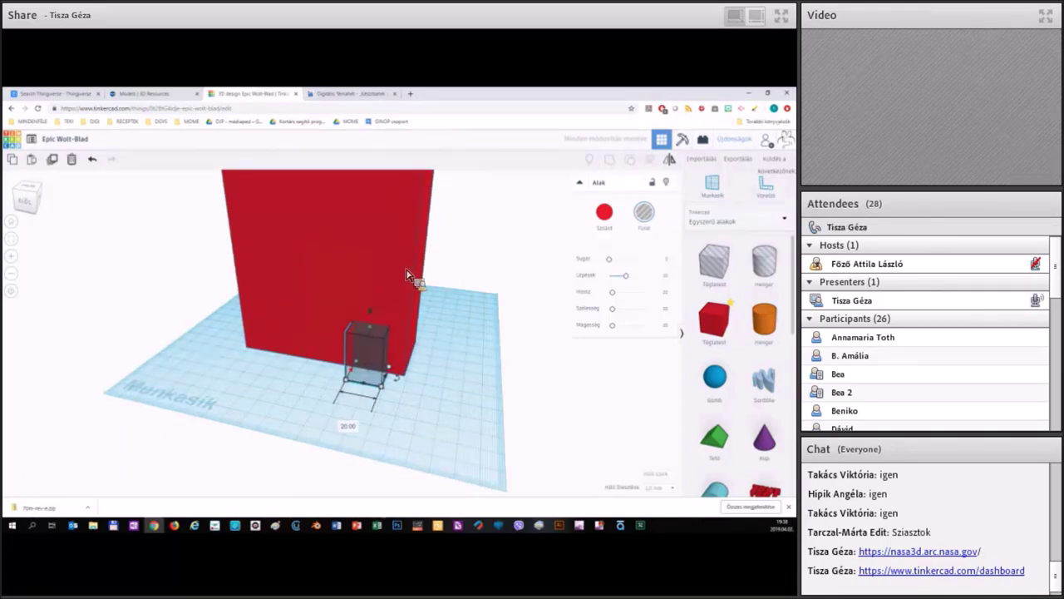
pyautogui.scroll(2, 408, 275)
pyautogui.moveTo(407, 276)
pyautogui.mouseDown(button='right')
pyautogui.moveTo(424, 248)
pyautogui.moveTo(527, 306)
pyautogui.mouseUp(button='right')
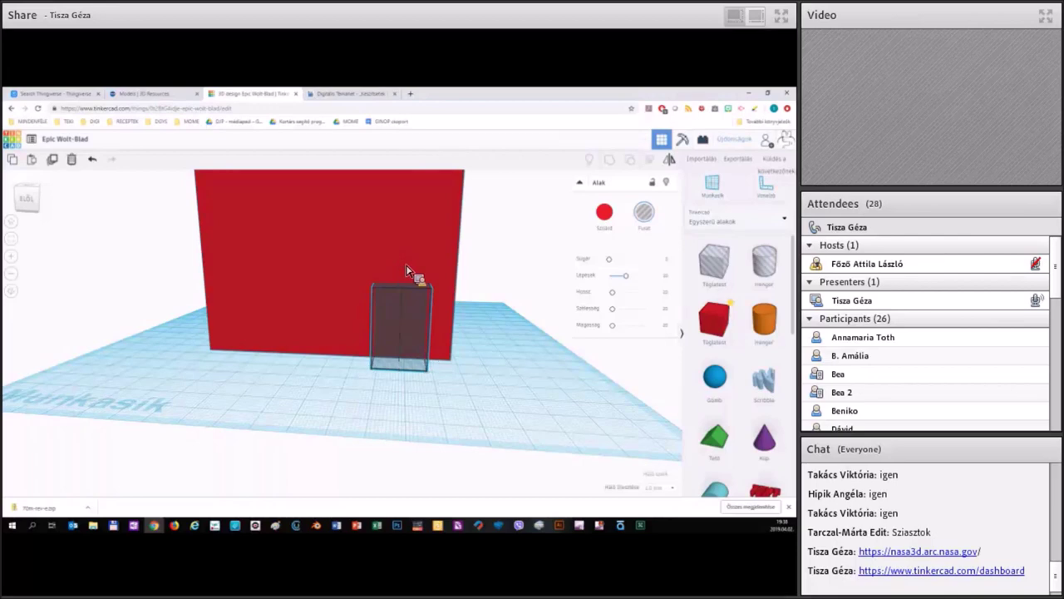
pyautogui.hotkey('ctrl', 'Up')
pyautogui.click(434, 338)
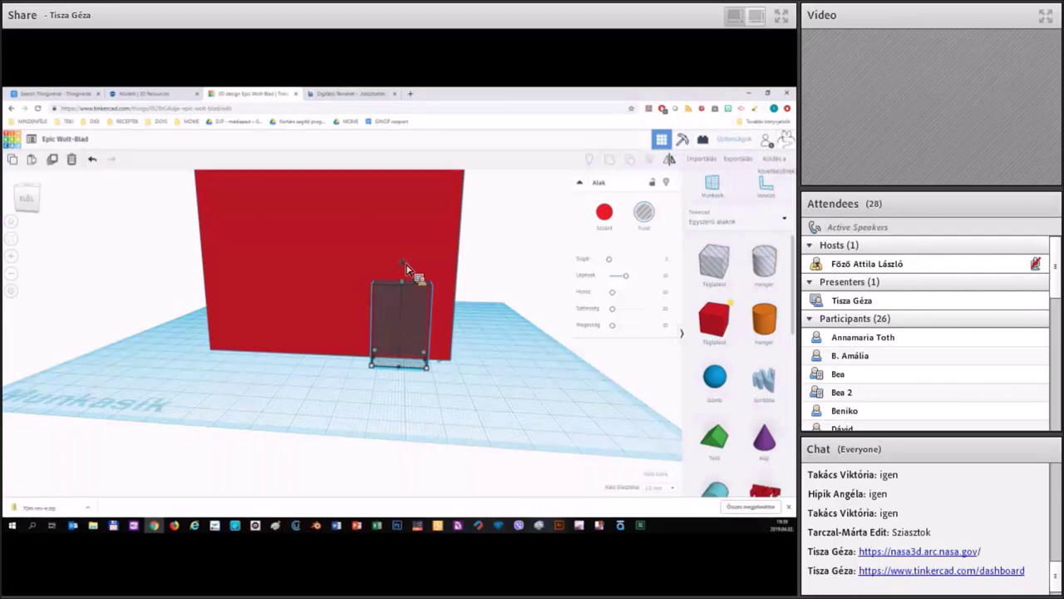
pyautogui.click(481, 359)
pyautogui.write('2')
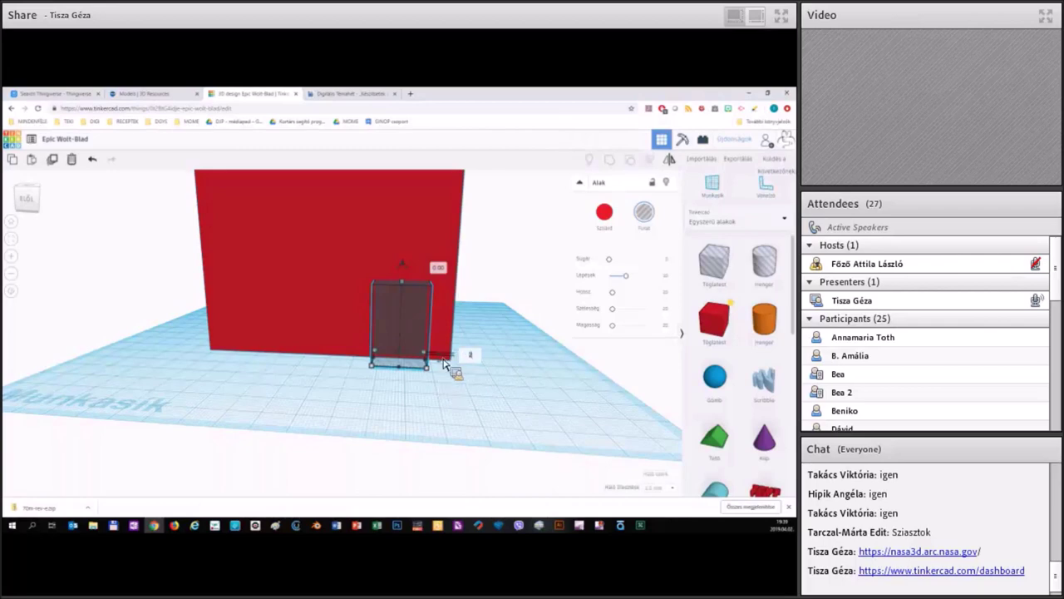
pyautogui.press('Return')
pyautogui.click(445, 402)
pyautogui.moveTo(459, 399); pyautogui.dragTo(516, 366, button='right')
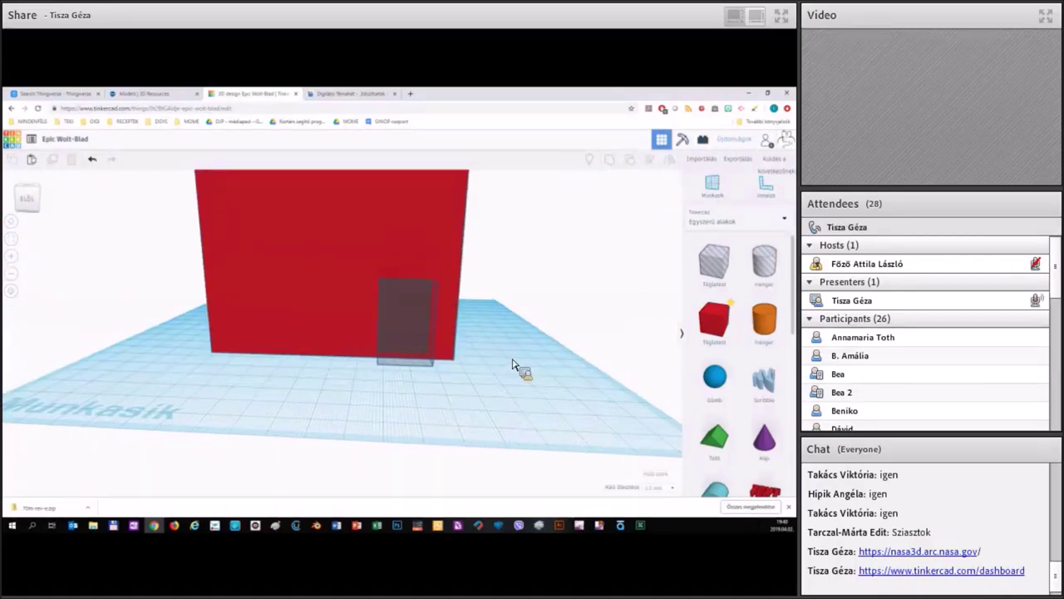
# - Select the tall red box and the hole box together with one selection frame, and clear the selection
pyautogui.scroll(-5, 407, 366)
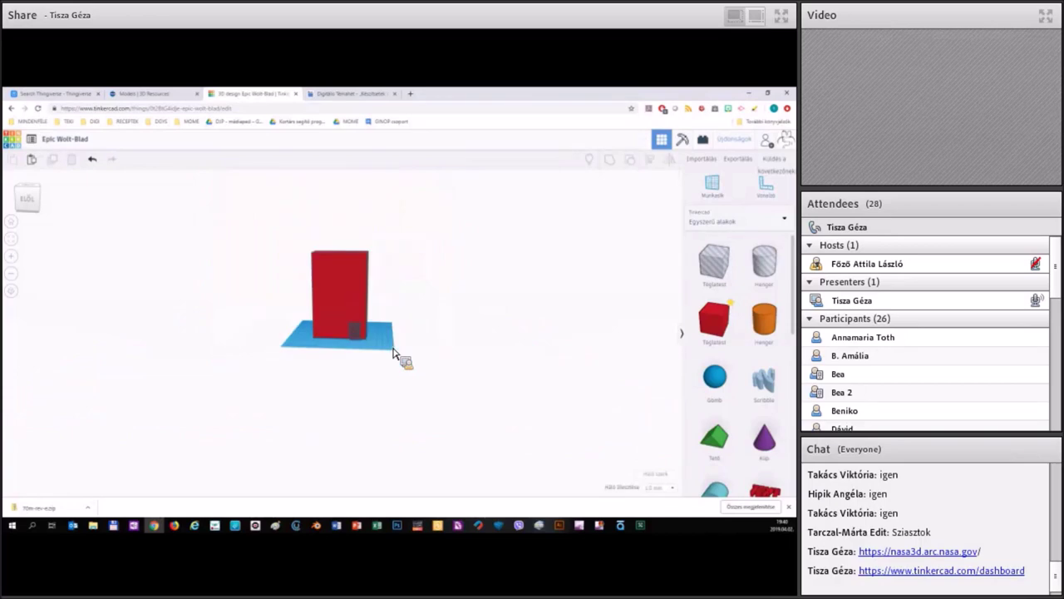
pyautogui.scroll(1, 395, 358)
pyautogui.scroll(3, 397, 359)
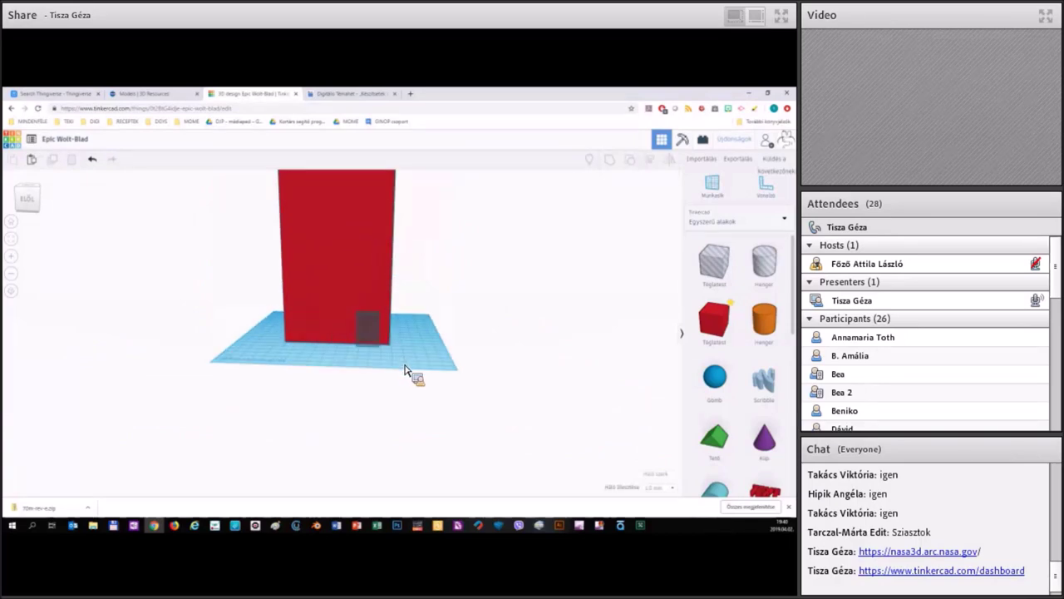
pyautogui.scroll(-2, 412, 373)
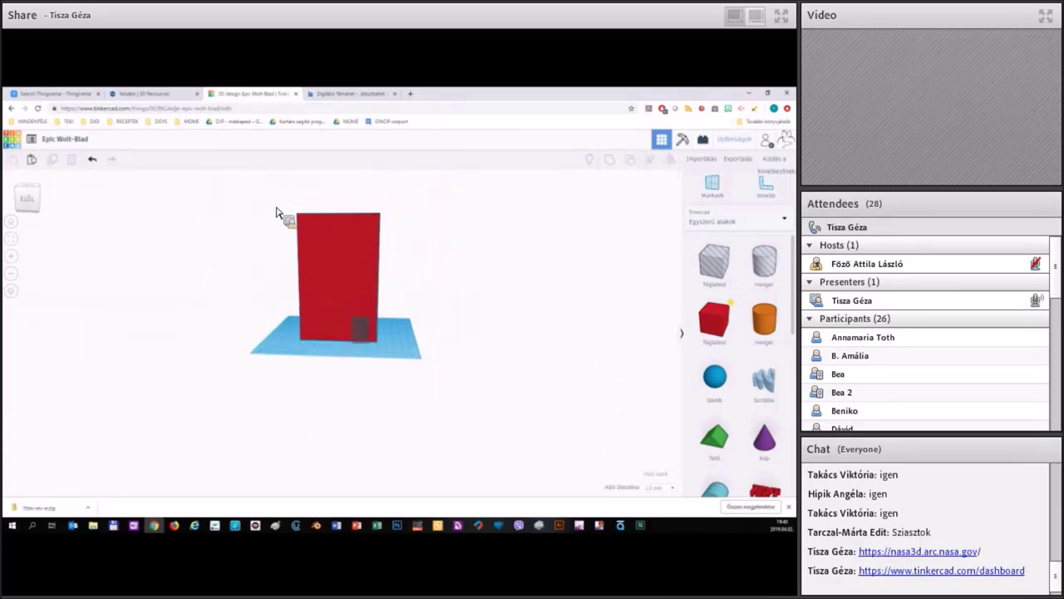
pyautogui.scroll(2, 278, 212)
pyautogui.scroll(-2, 285, 208)
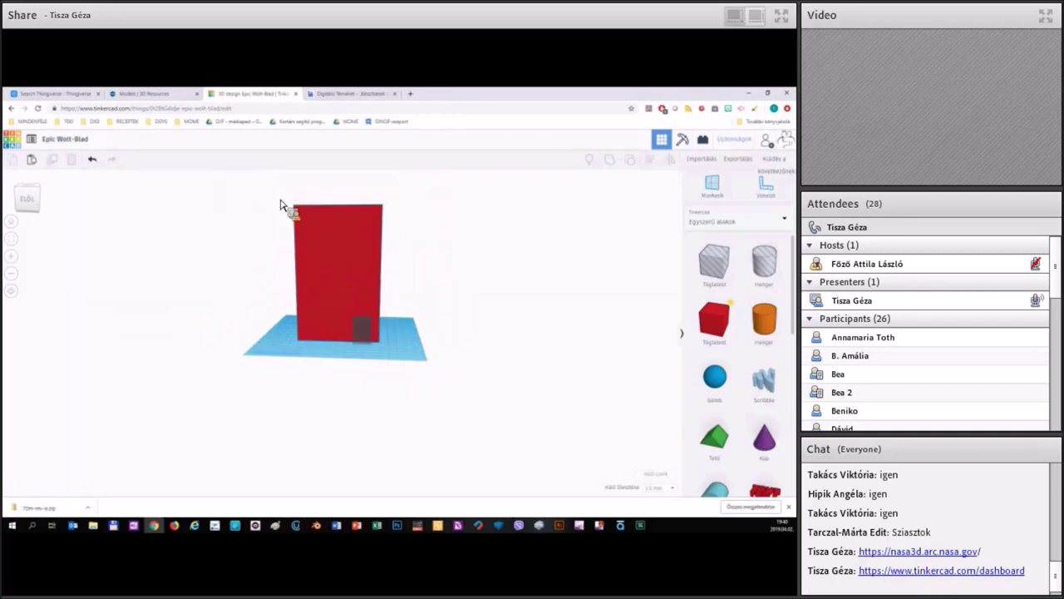
pyautogui.click(372, 364)
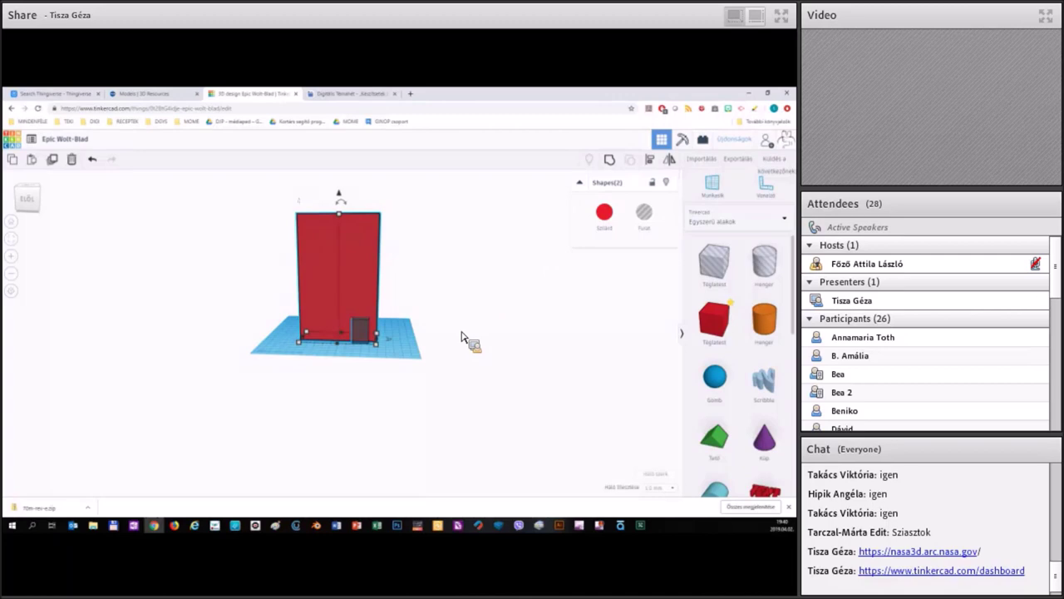
pyautogui.click(443, 349)
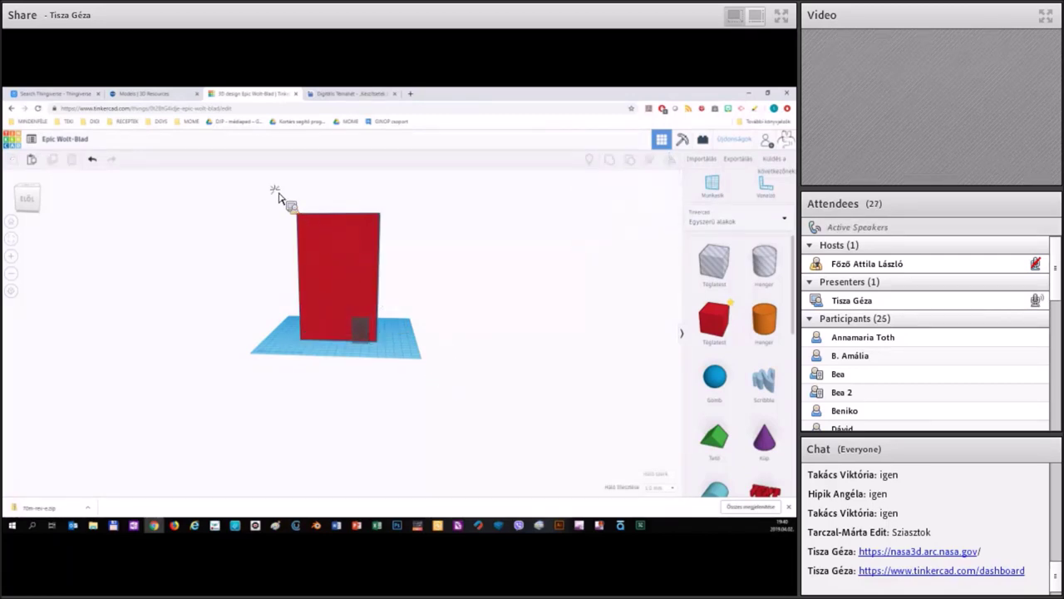
# - Repeat the frame selection around both shapes twice, clearing the selection each time
pyautogui.moveTo(435, 372); pyautogui.dragTo(258, 201)
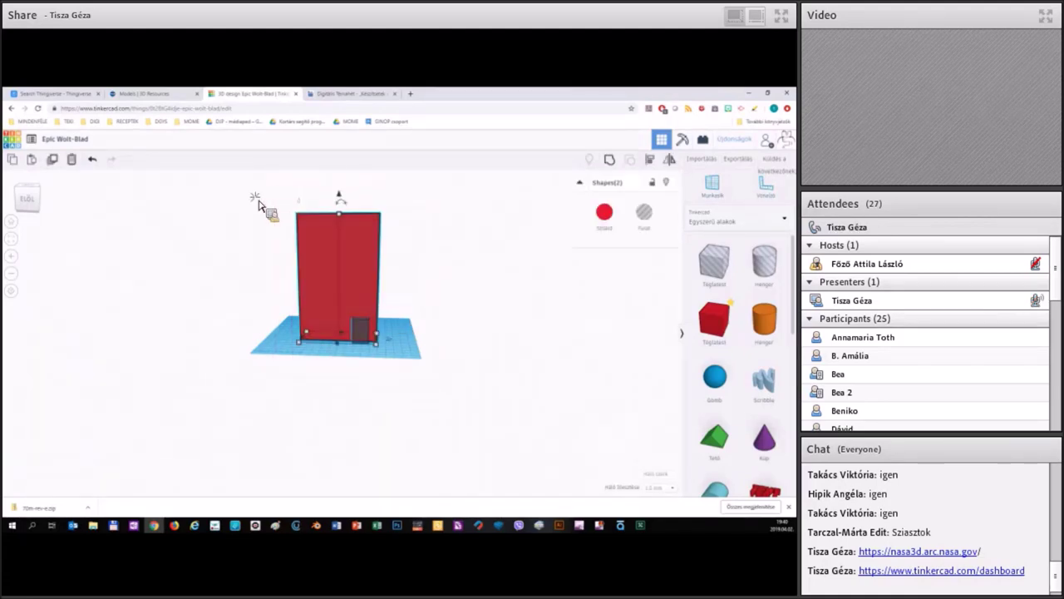
pyautogui.click(259, 202)
pyautogui.moveTo(464, 379); pyautogui.dragTo(255, 197)
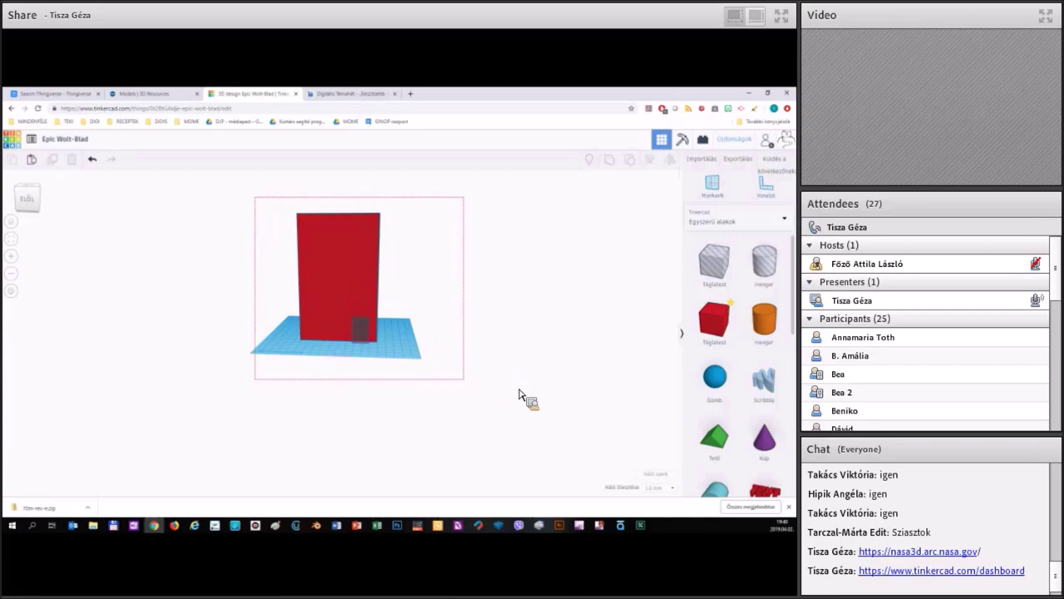
pyautogui.moveTo(478, 358); pyautogui.dragTo(387, 380, button='right')
pyautogui.click(422, 391)
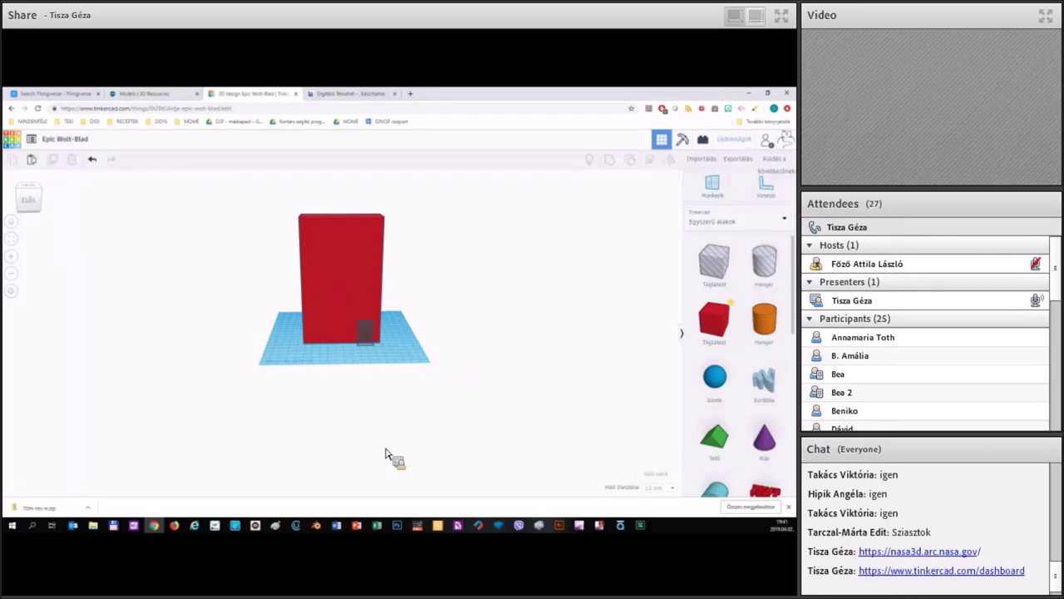
# - Select the hole box, extend the selection to all shapes on the workplane, and clear it again
pyautogui.click(366, 335)
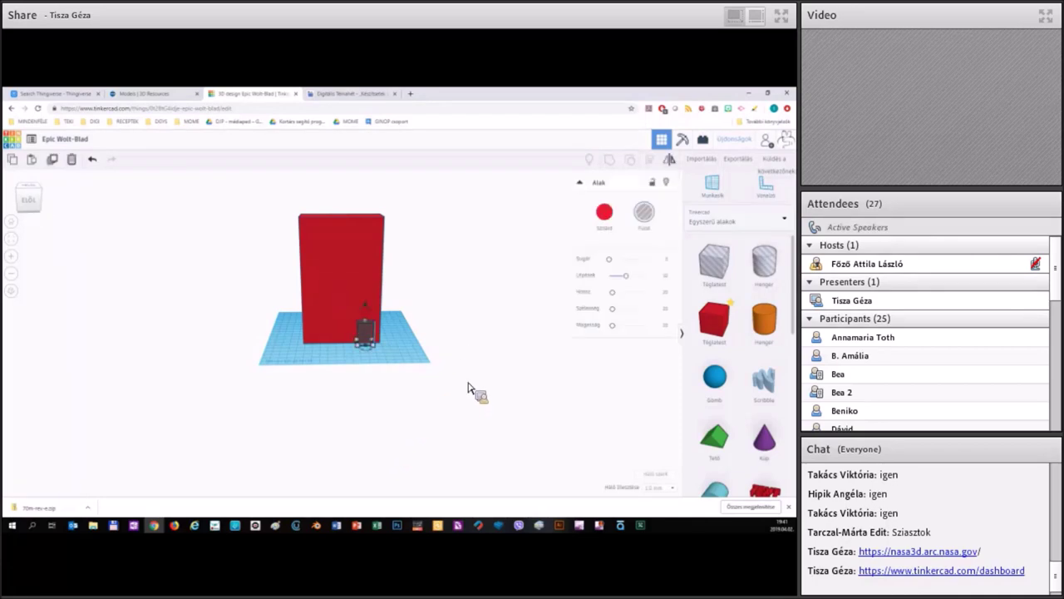
pyautogui.hotkey('ctrl', 'a')
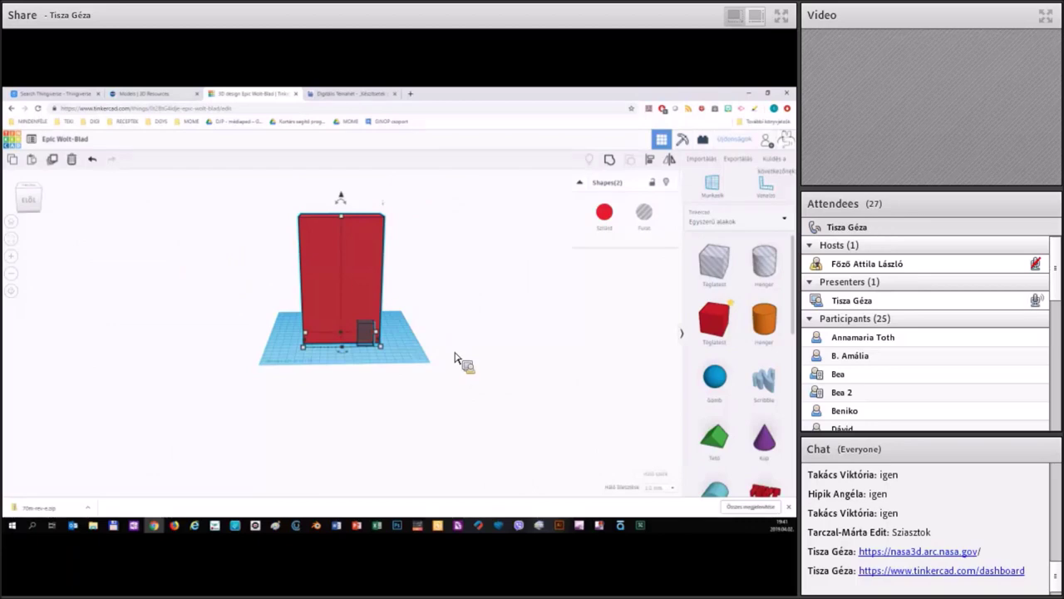
pyautogui.moveTo(370, 352); pyautogui.dragTo(348, 342, button='right')
pyautogui.click(363, 391)
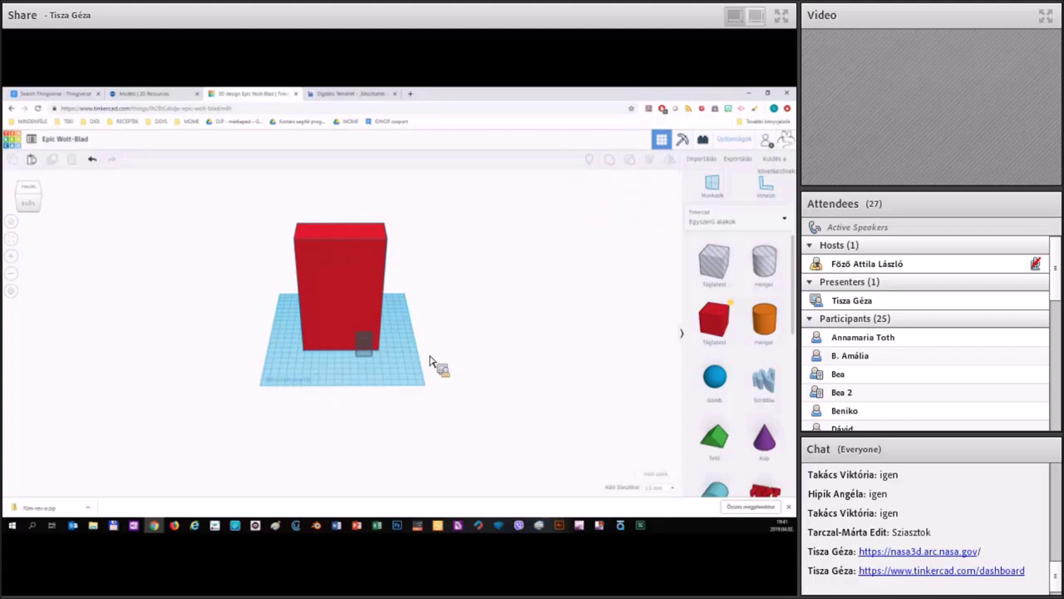
# - Select all shapes on the workplane and group the tall red box with the hole box to cut the opening
pyautogui.click(438, 399)
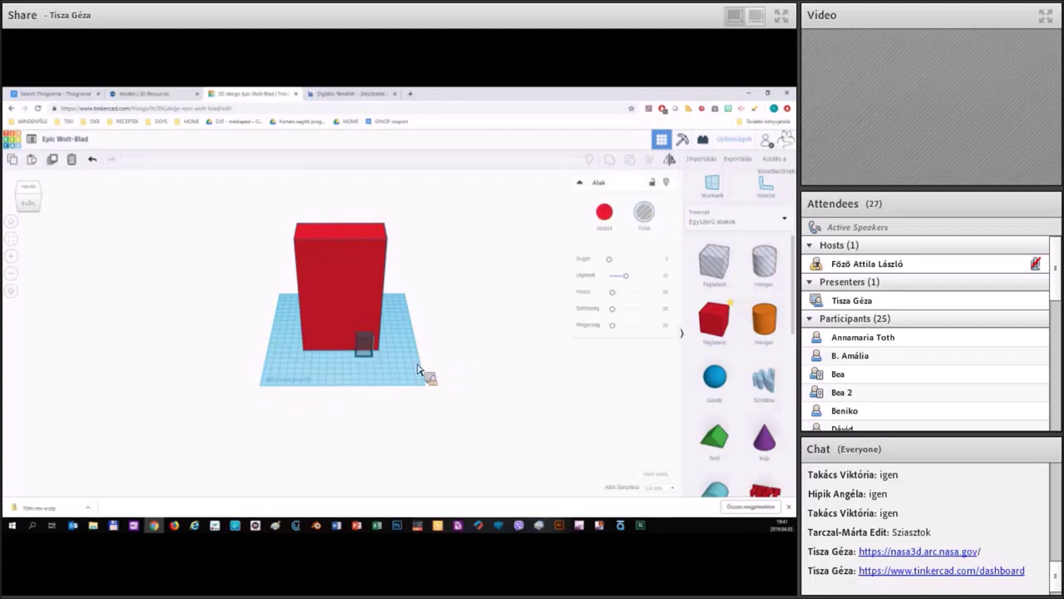
pyautogui.click(405, 365)
pyautogui.moveTo(404, 368); pyautogui.dragTo(362, 311, button='right')
pyautogui.click(421, 327)
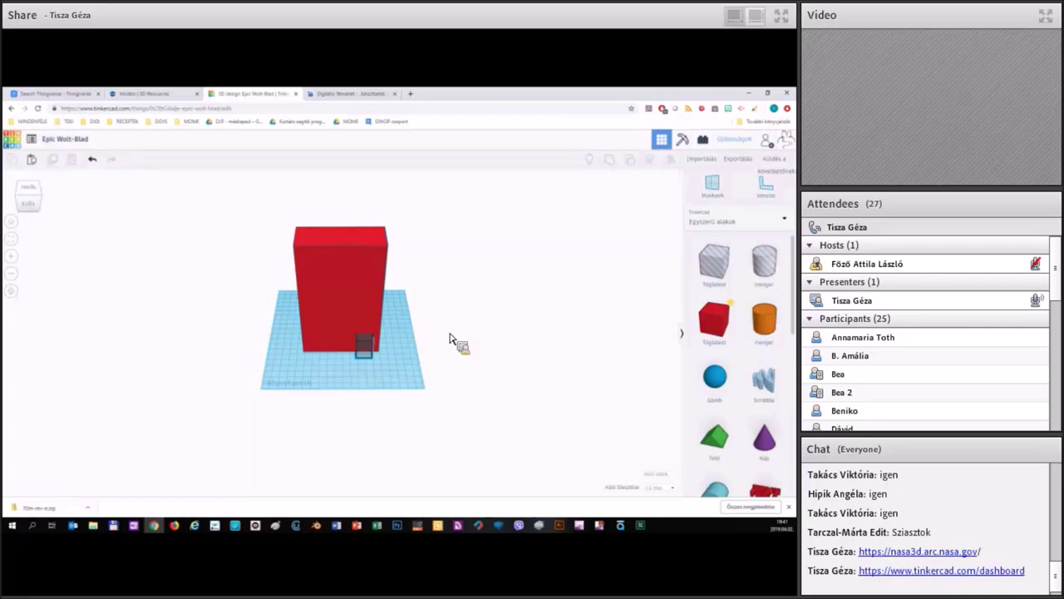
pyautogui.hotkey('ctrl', 'a')
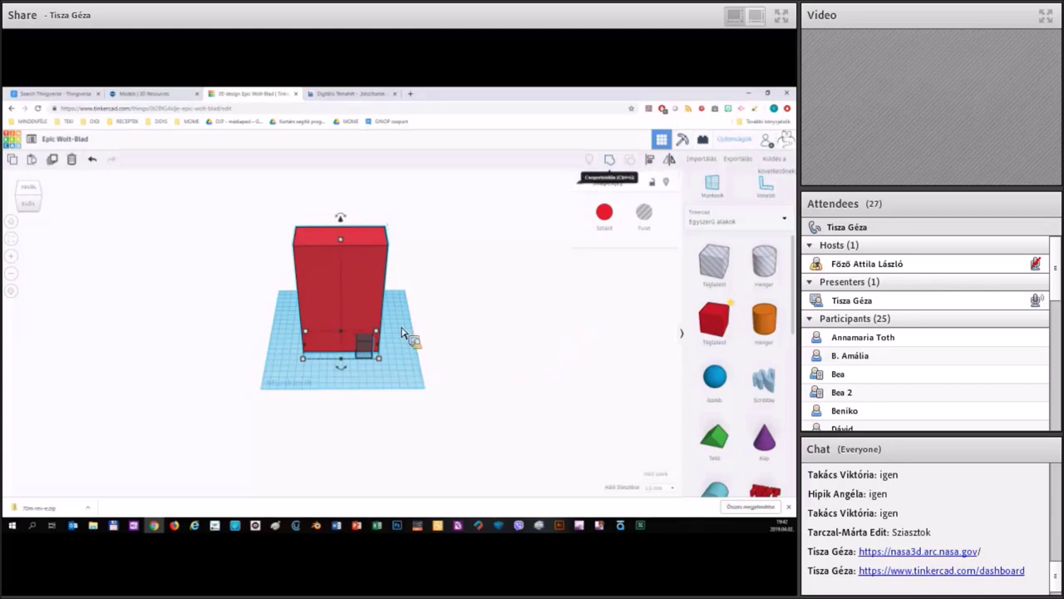
pyautogui.click(452, 305)
pyautogui.click(371, 331)
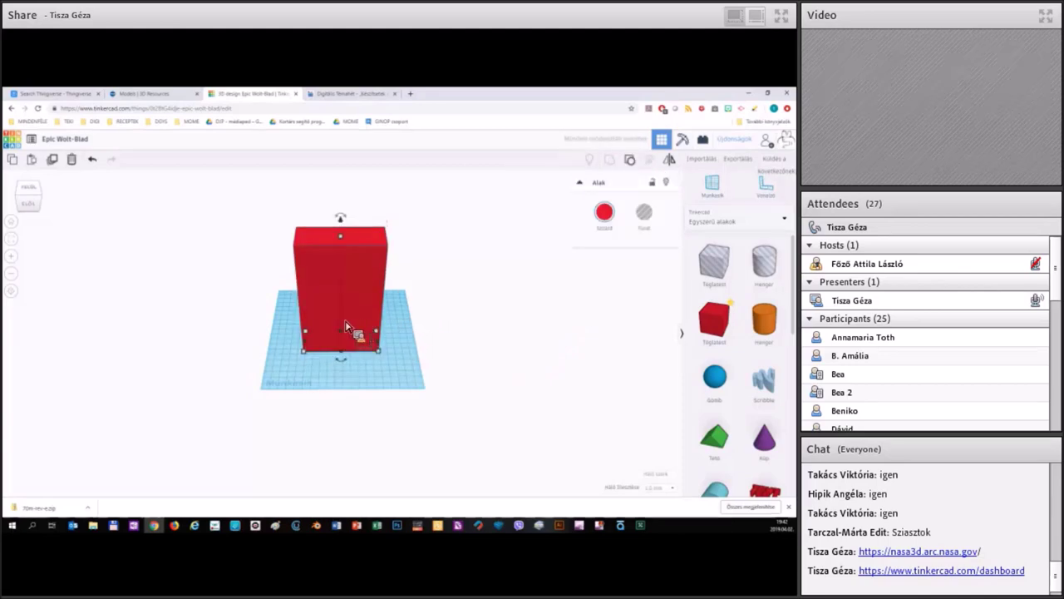
pyautogui.moveTo(371, 336); pyautogui.dragTo(350, 345, button='right')
pyautogui.click(408, 338)
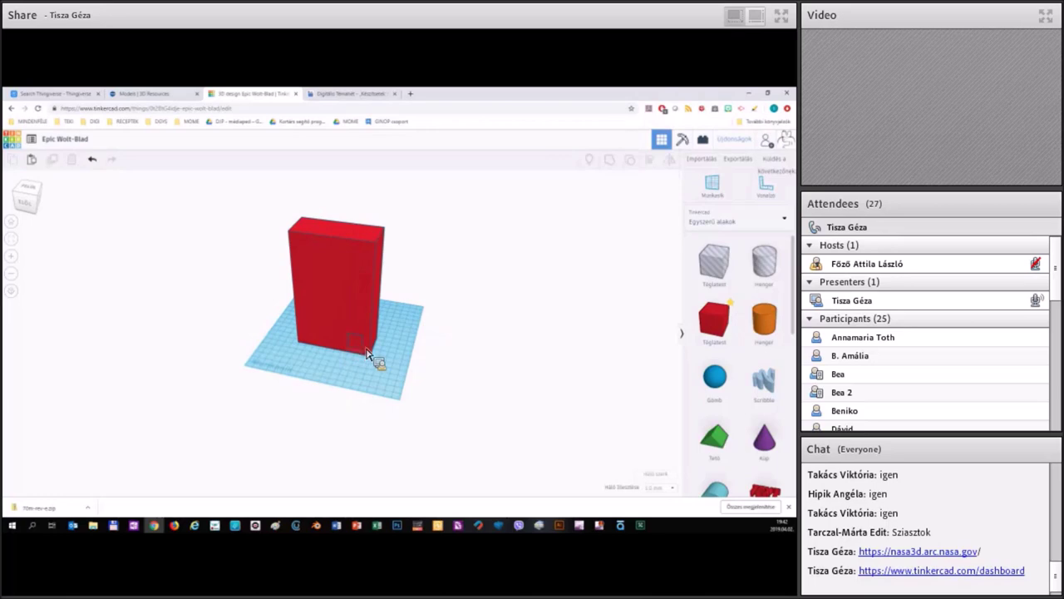
# - Move the grouped tall box with its opening toward the back edge of the workplane
pyautogui.click(366, 355)
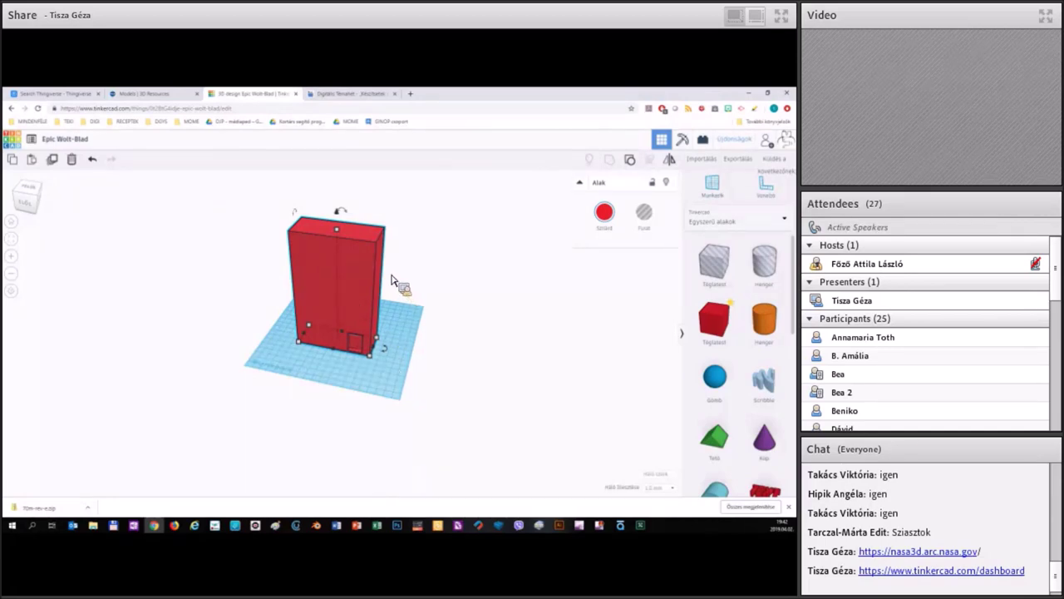
pyautogui.click(448, 332)
pyautogui.moveTo(448, 332); pyautogui.dragTo(448, 313, button='right')
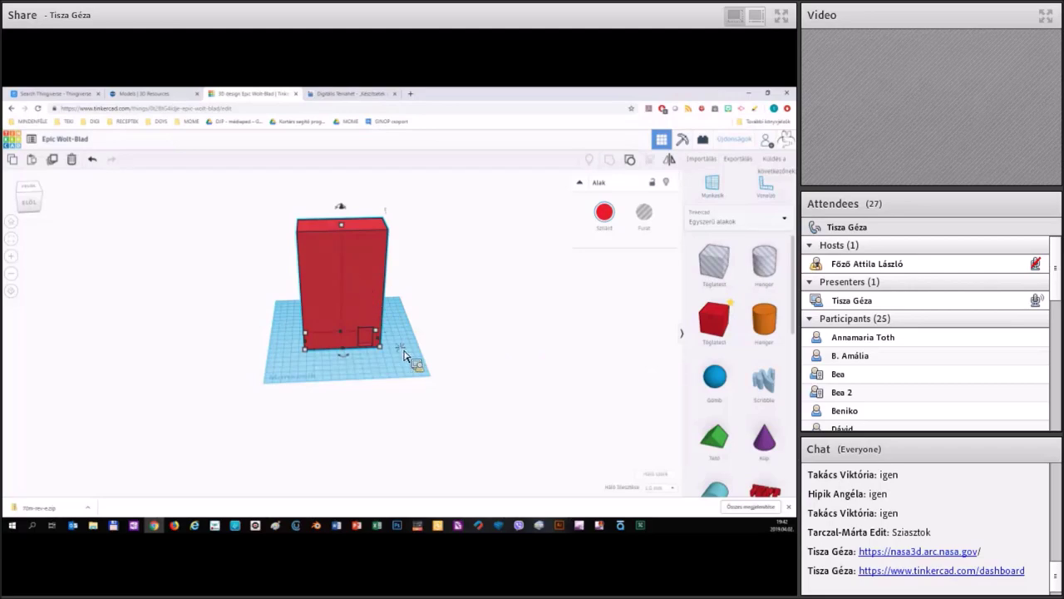
pyautogui.moveTo(405, 336); pyautogui.dragTo(402, 313)
pyautogui.click(402, 318)
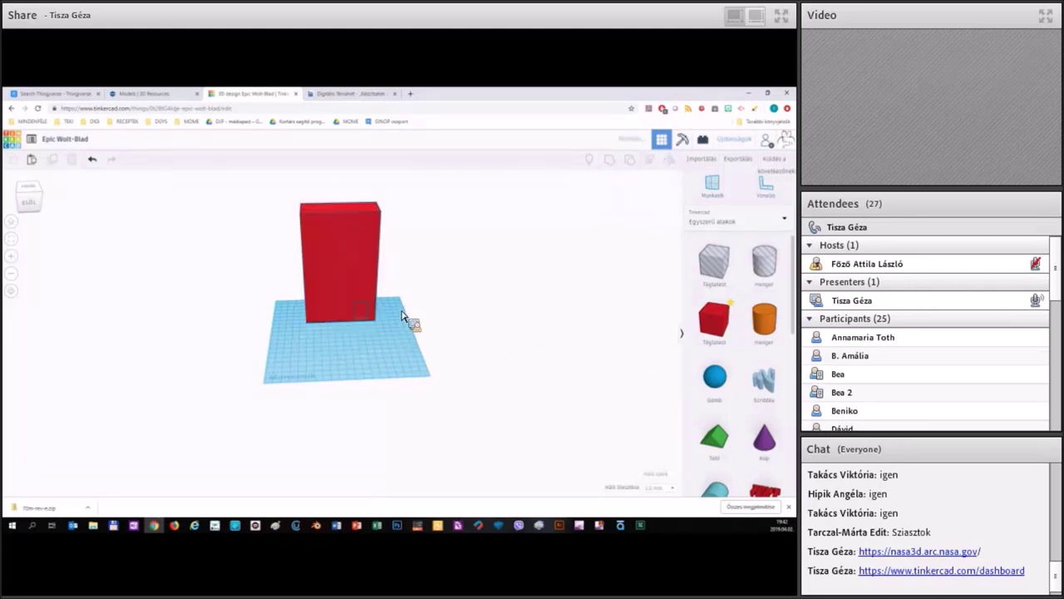
pyautogui.moveTo(403, 319); pyautogui.dragTo(401, 322, button='right')
pyautogui.press('Down')
pyautogui.press('Down')
pyautogui.press('Down')
pyautogui.press('Down')
pyautogui.press('Down')
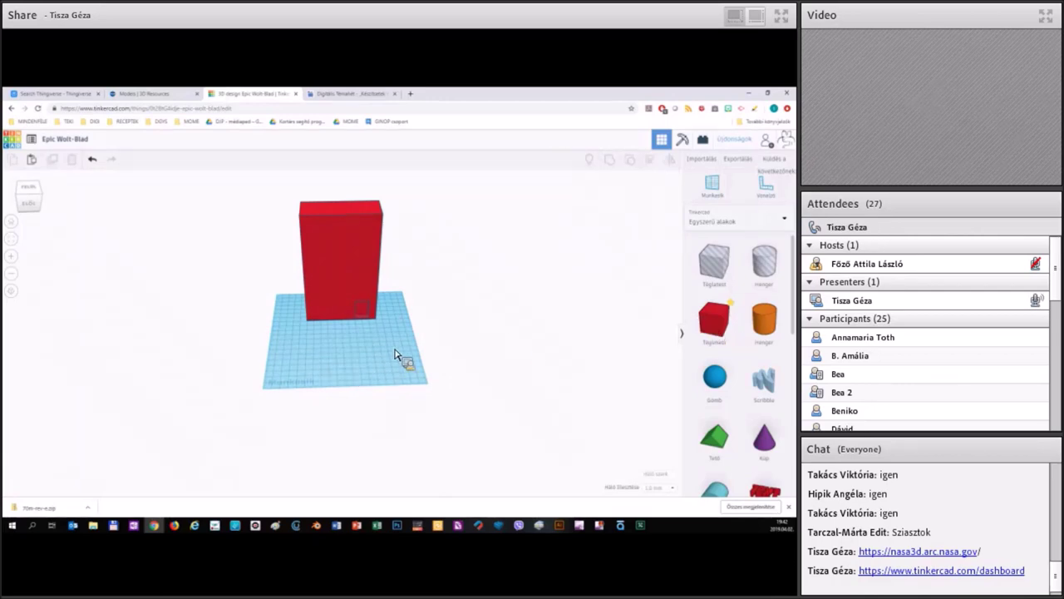
# - Place a new solid box on the workplane in front of the grouped box and set its width to 100 mm
pyautogui.click(325, 360)
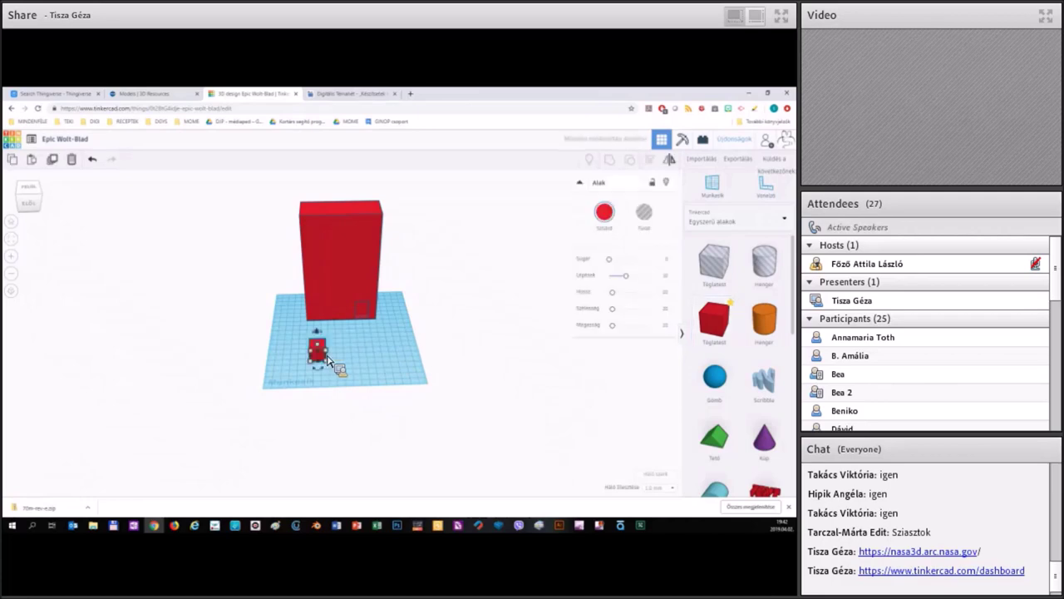
pyautogui.click(332, 364)
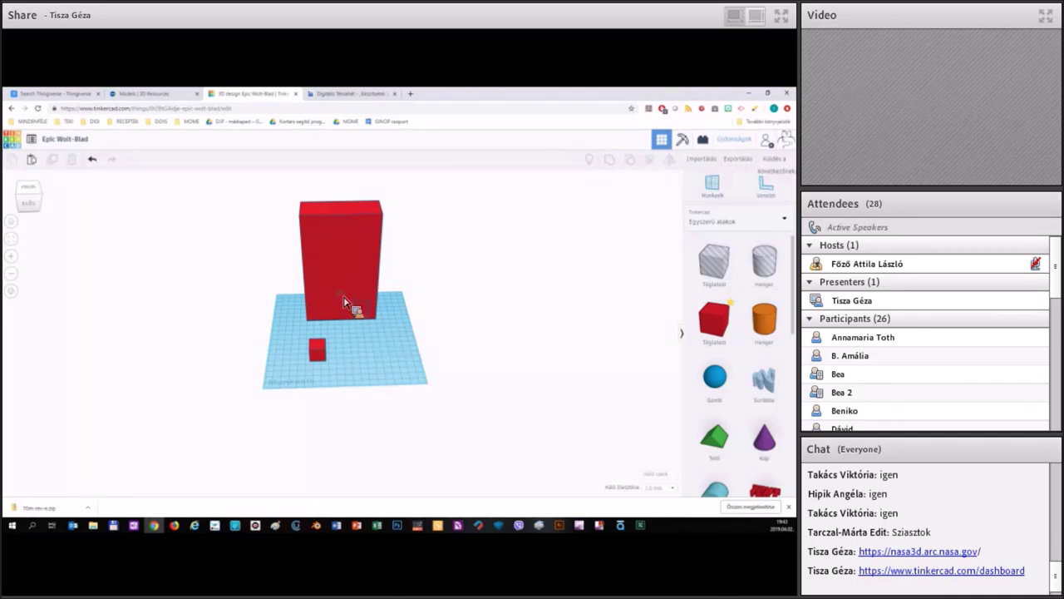
pyautogui.click(379, 321)
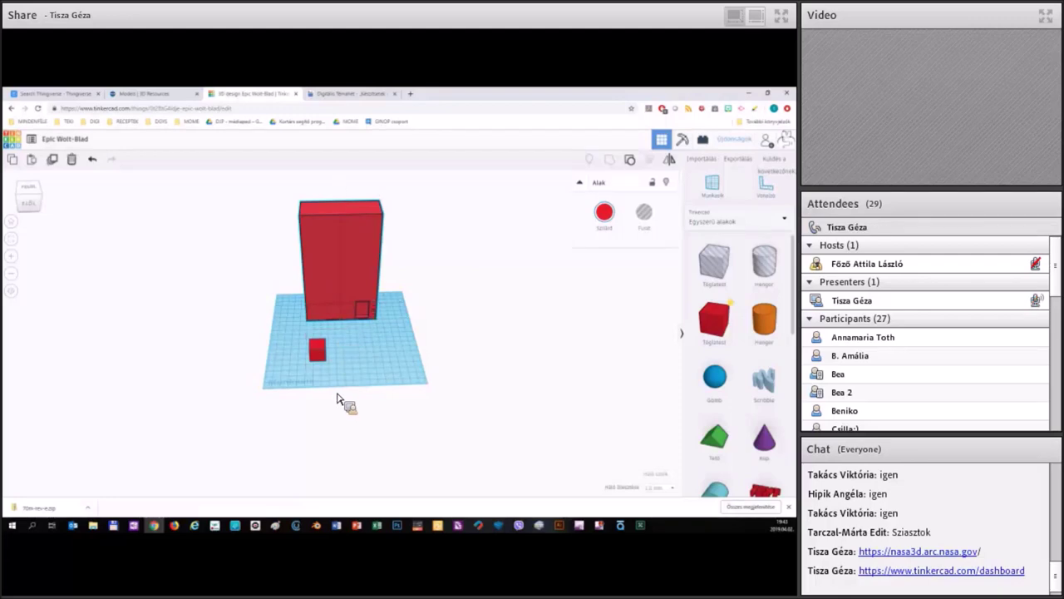
pyautogui.click(318, 350)
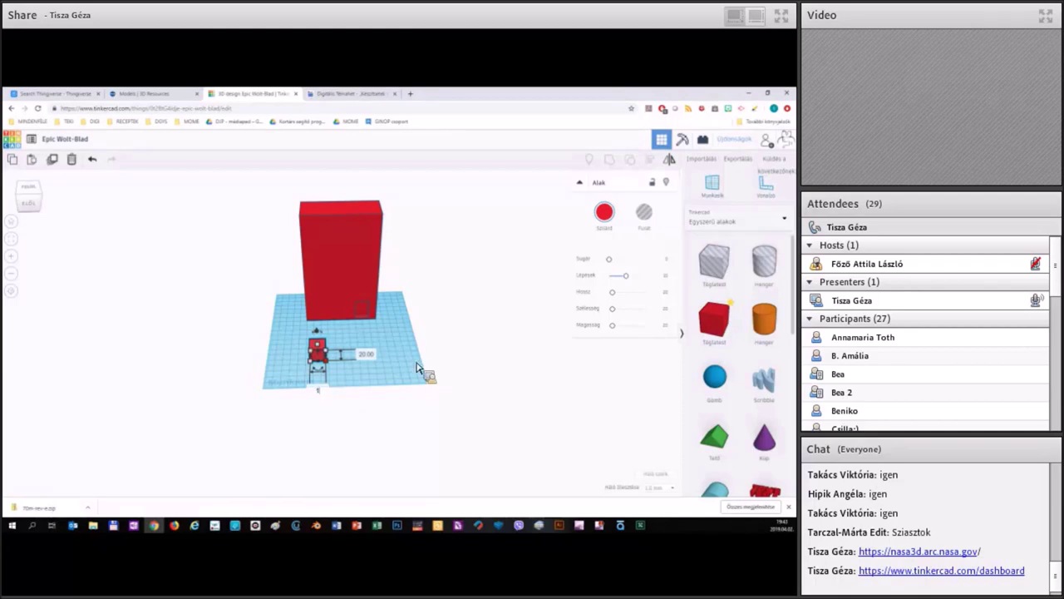
pyautogui.write('100')
pyautogui.press('Return')
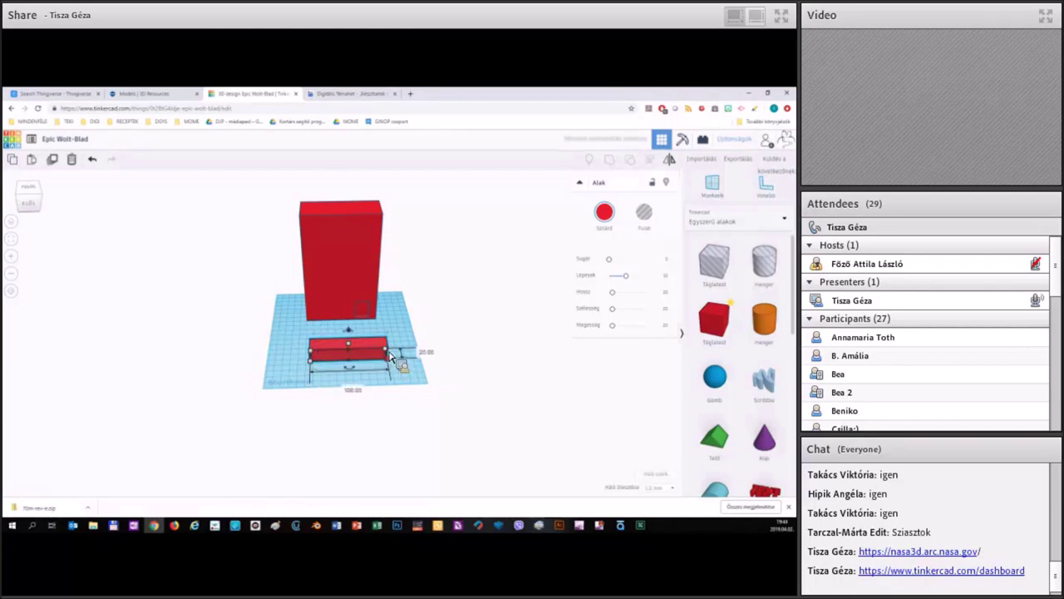
# - Set the depth of the 100 mm wide box to 30 mm and clear the selection
pyautogui.click(388, 358)
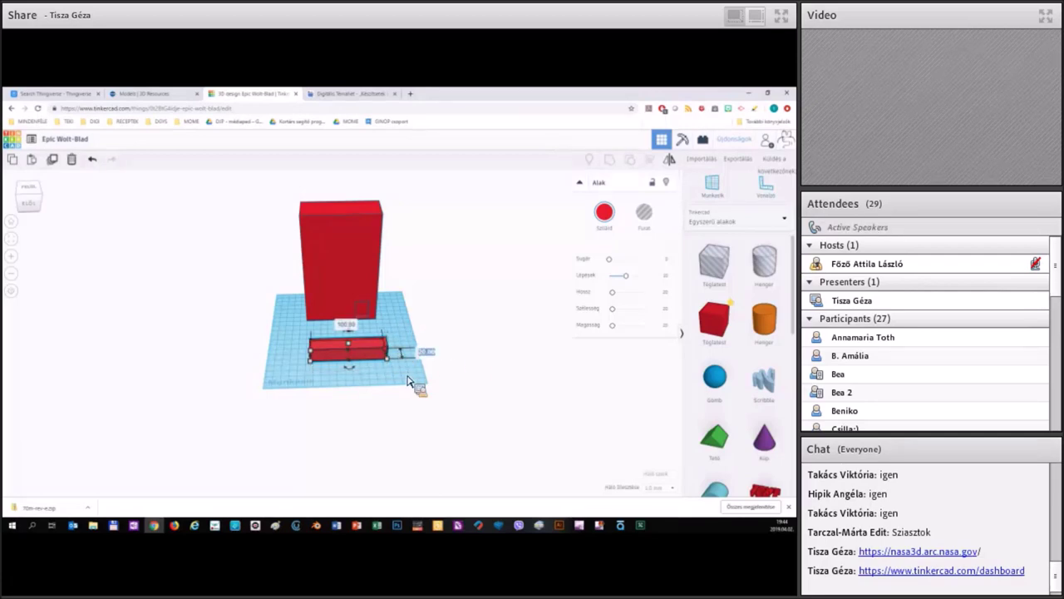
pyautogui.press('Return')
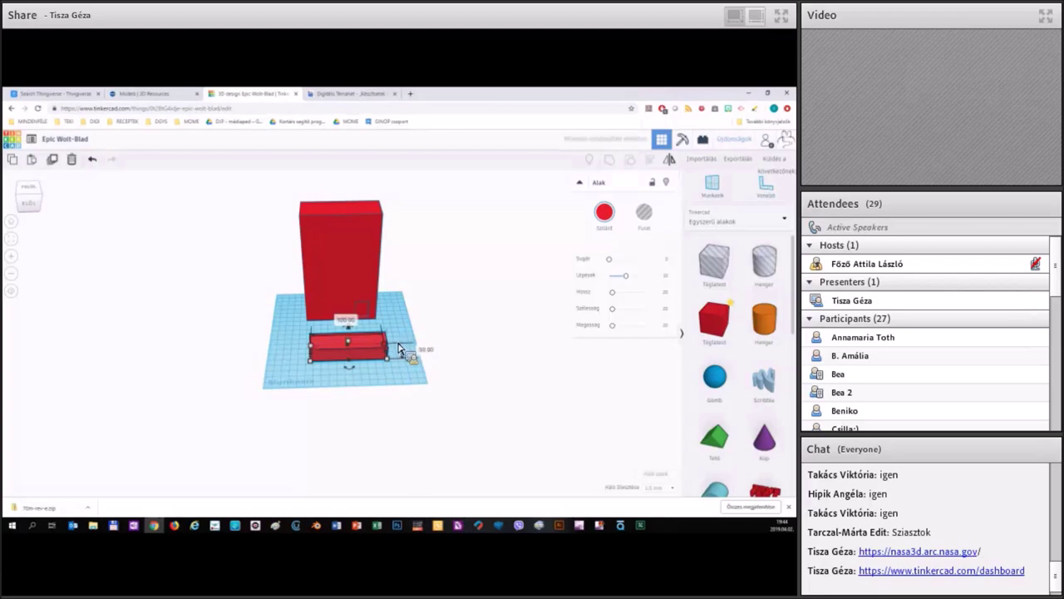
pyautogui.click(412, 342)
pyautogui.moveTo(412, 342); pyautogui.dragTo(341, 366, button='right')
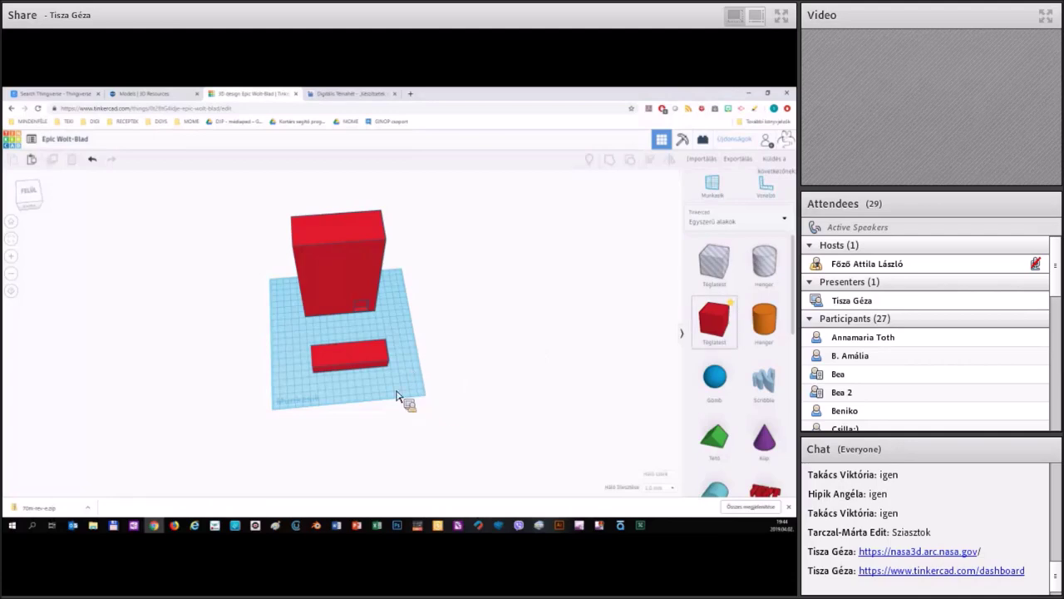
# - Place another solid box beside the 100 mm wide one and set its width to 90 mm
pyautogui.moveTo(324, 353); pyautogui.dragTo(405, 366)
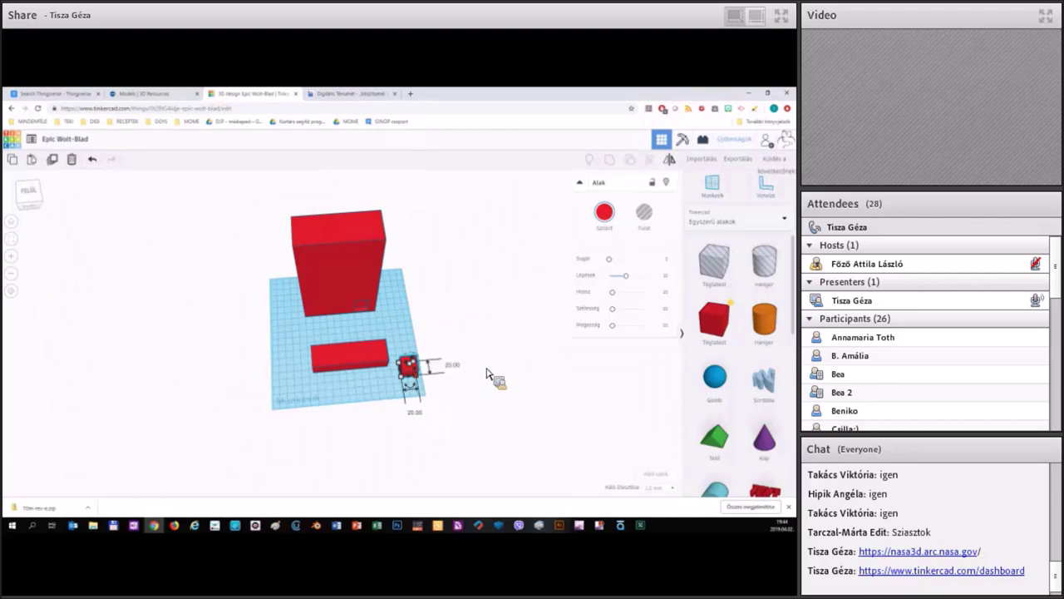
pyautogui.write('80')
pyautogui.press('Return')
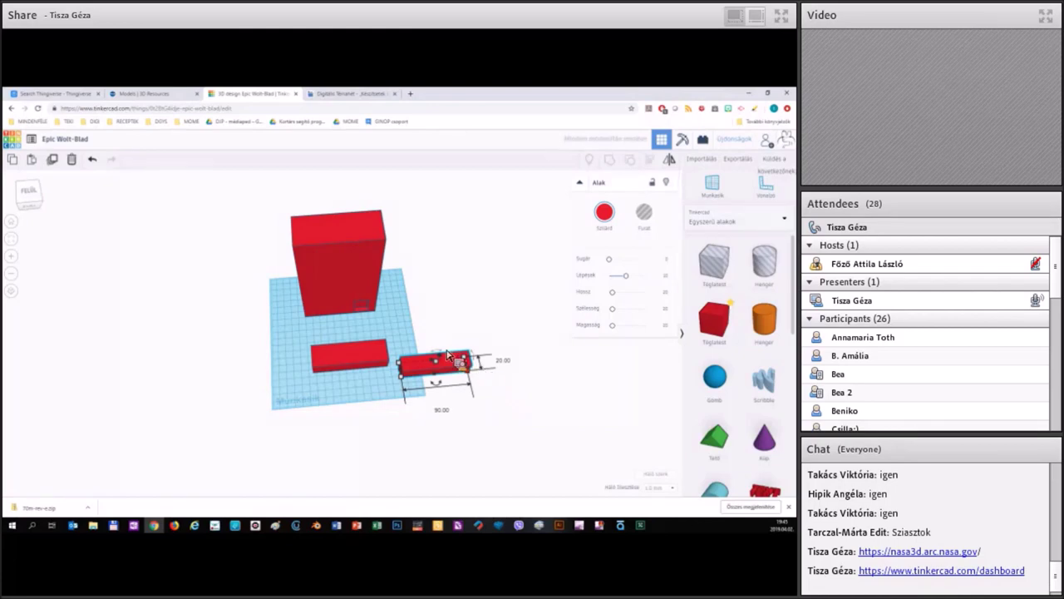
# - Raise the 90 mm wide box to an elevation of 5 mm above the workplane
pyautogui.moveTo(449, 349); pyautogui.dragTo(611, 374, button='right')
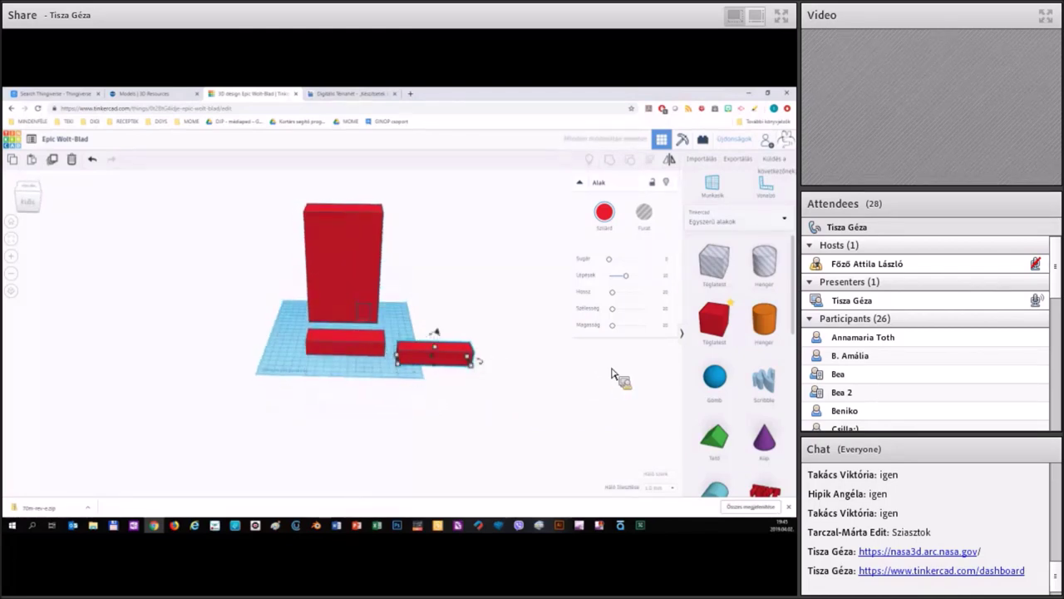
pyautogui.hotkey('ctrl', 'Up')
pyautogui.hotkey('ctrl', 'Up')
pyautogui.hotkey('ctrl', 'Up')
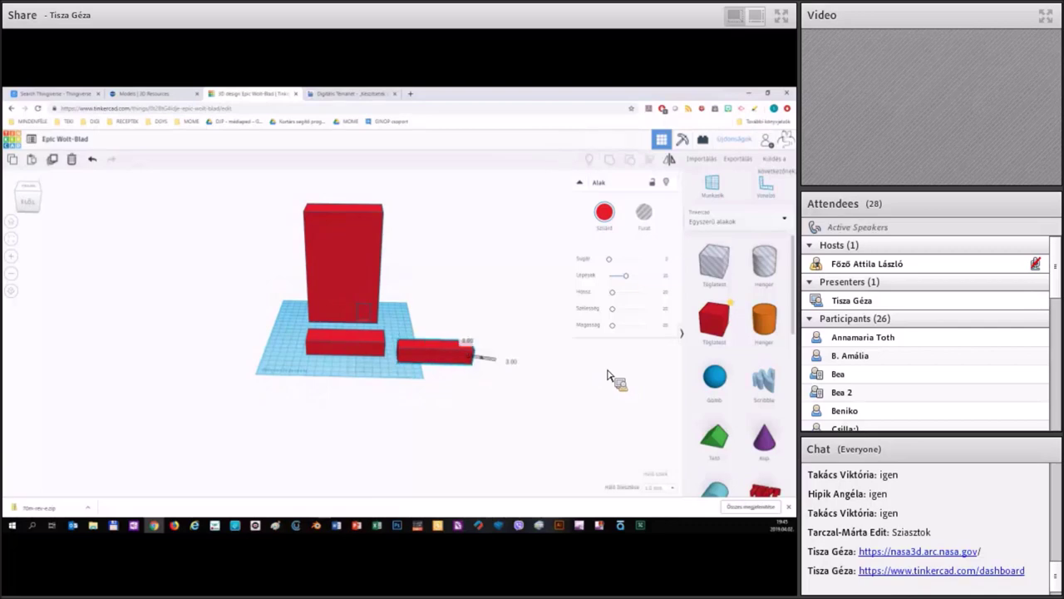
pyautogui.press('Tab')
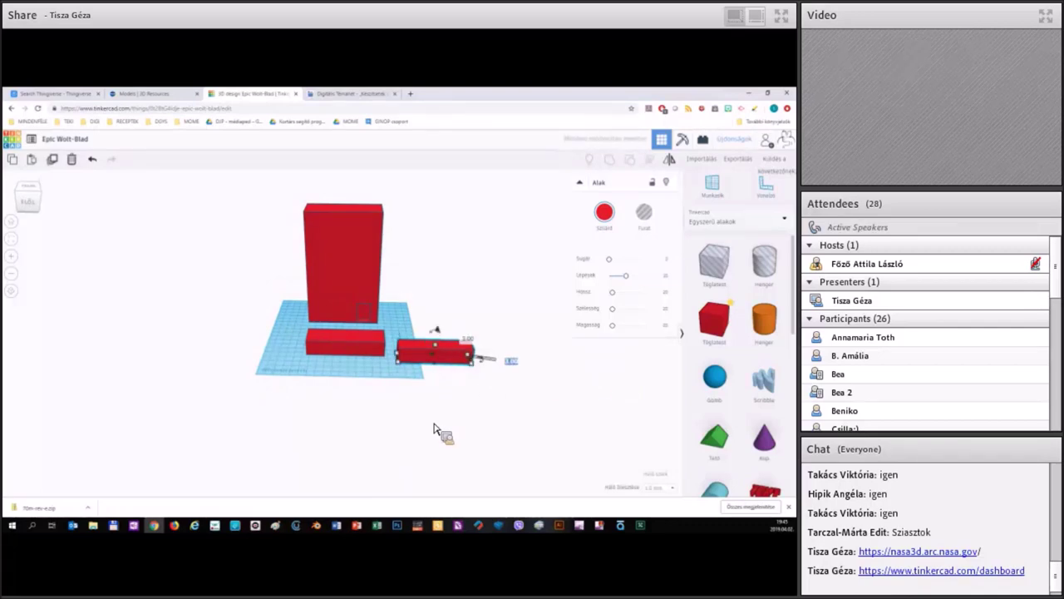
pyautogui.write('5')
pyautogui.press('Return')
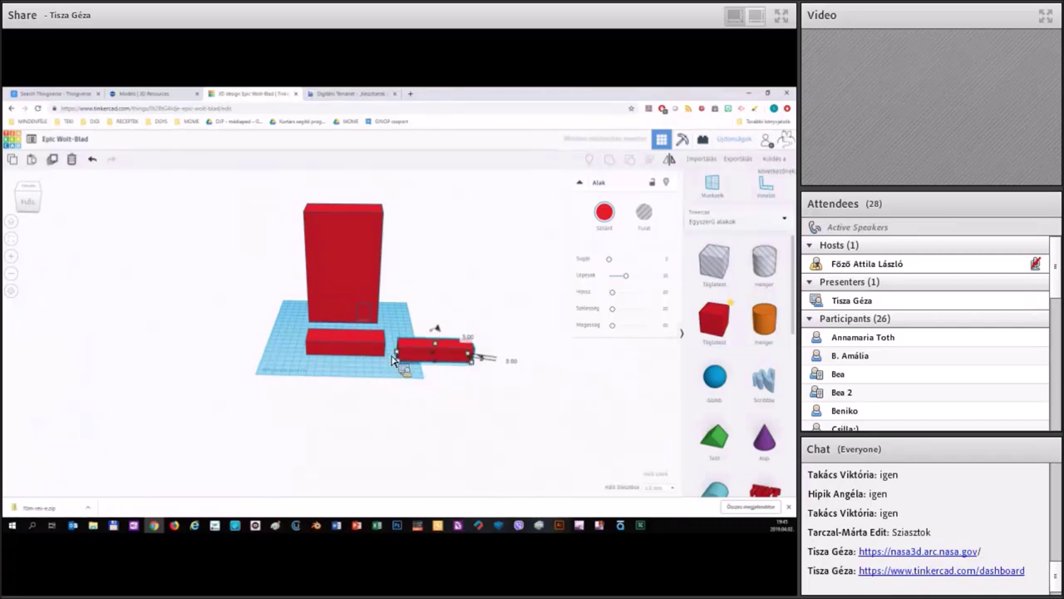
# - Check the 100 mm wide box's dimensions and set the 90 mm wide box's depth to 25 mm
pyautogui.moveTo(389, 361); pyautogui.dragTo(404, 382, button='right')
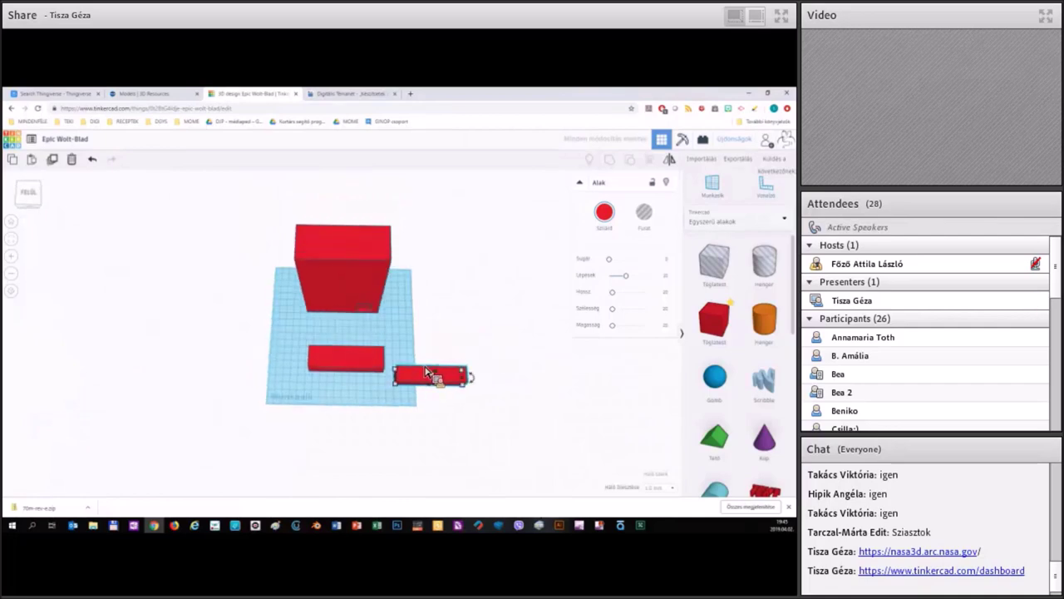
pyautogui.press('Tab')
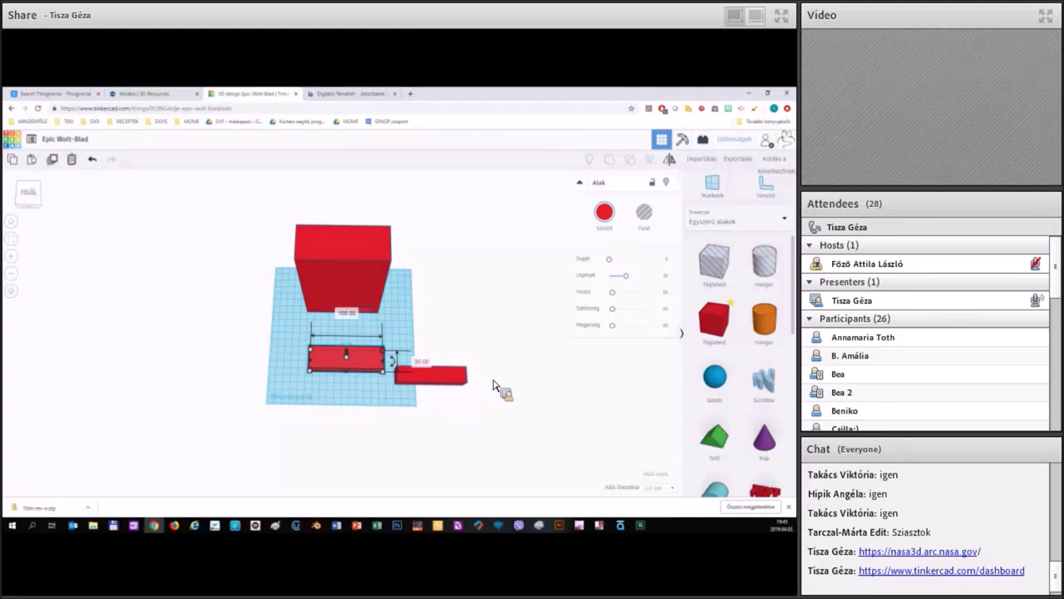
pyautogui.press('Tab')
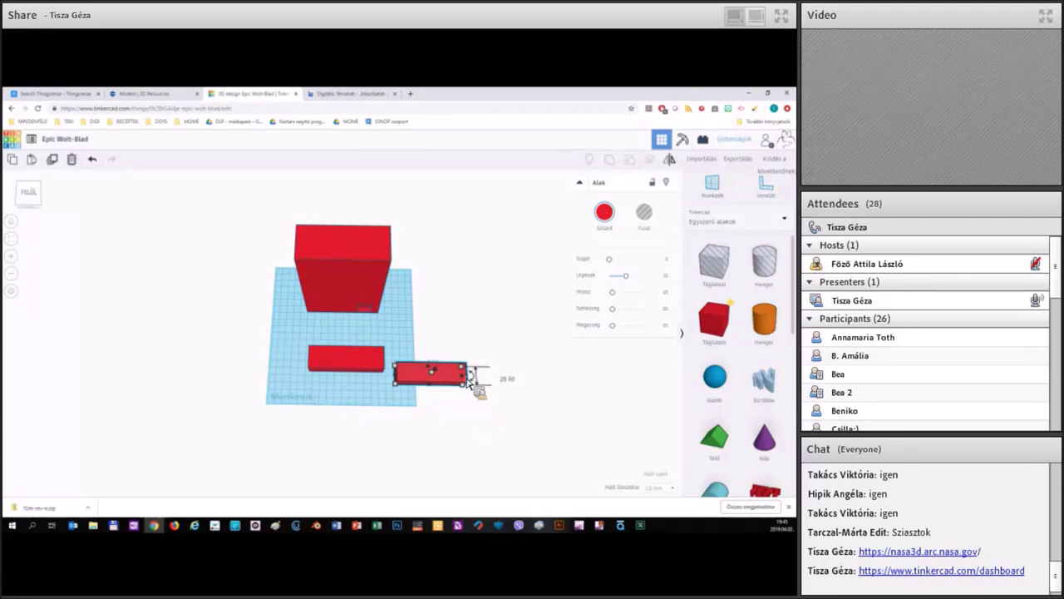
pyautogui.moveTo(487, 380); pyautogui.dragTo(459, 354, button='right')
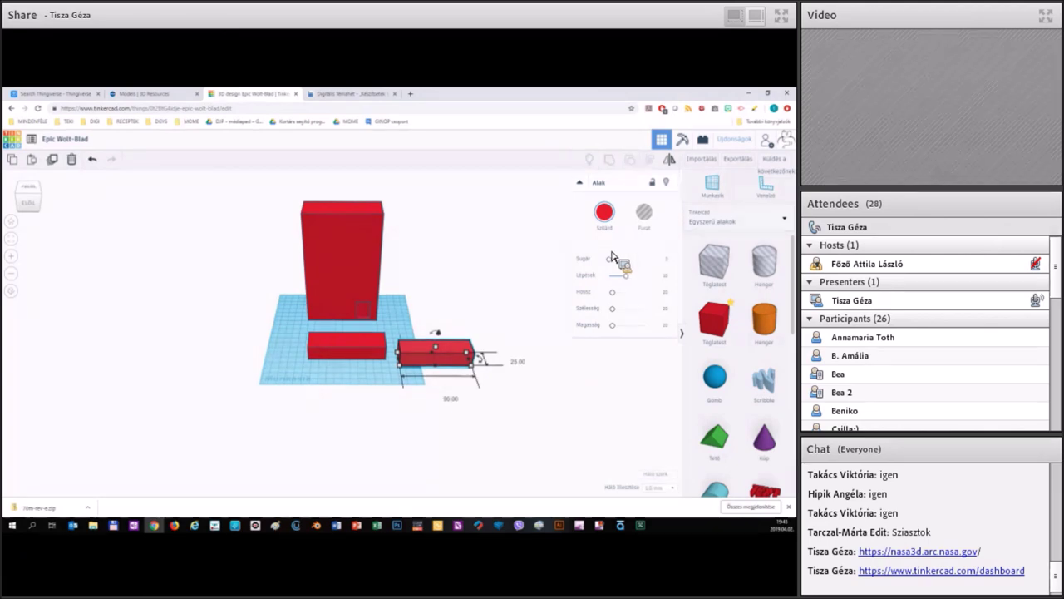
# - Turn the raised 90 mm wide box into a hole and clear the selection
pyautogui.click(523, 353)
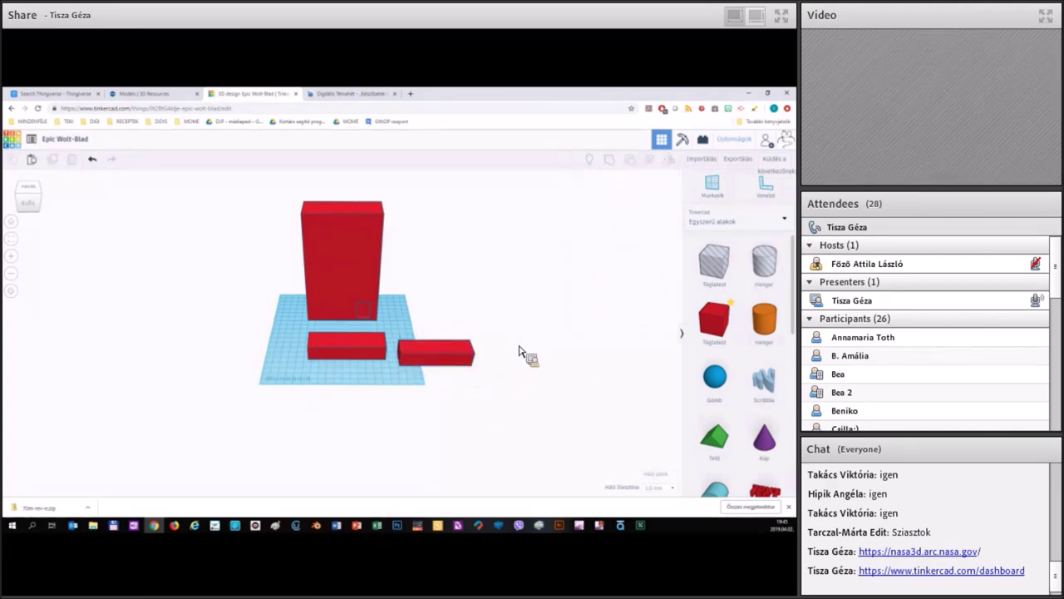
pyautogui.click(463, 346)
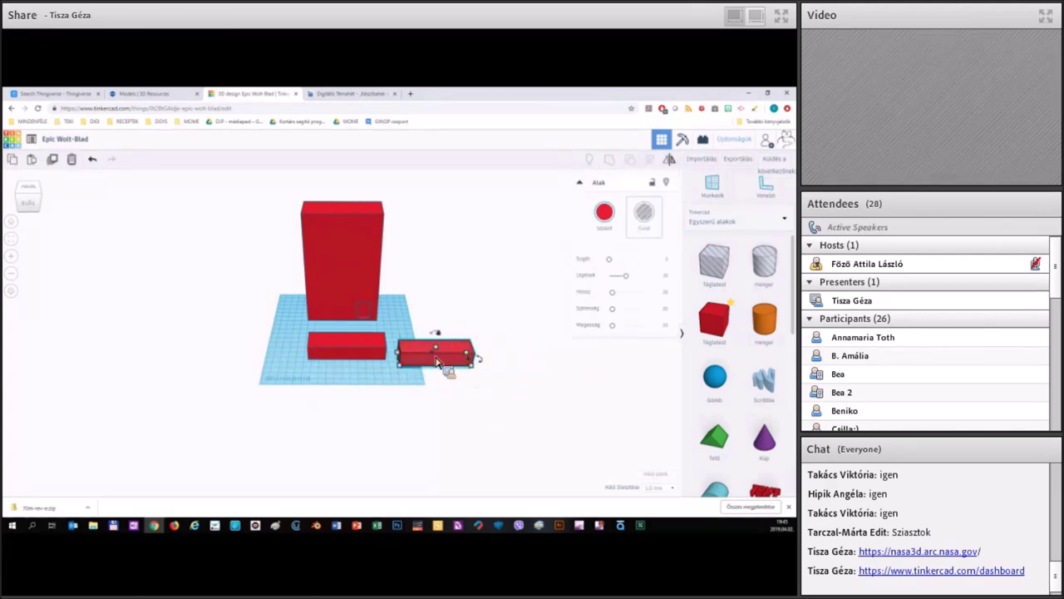
pyautogui.click(323, 359)
pyautogui.press('Escape')
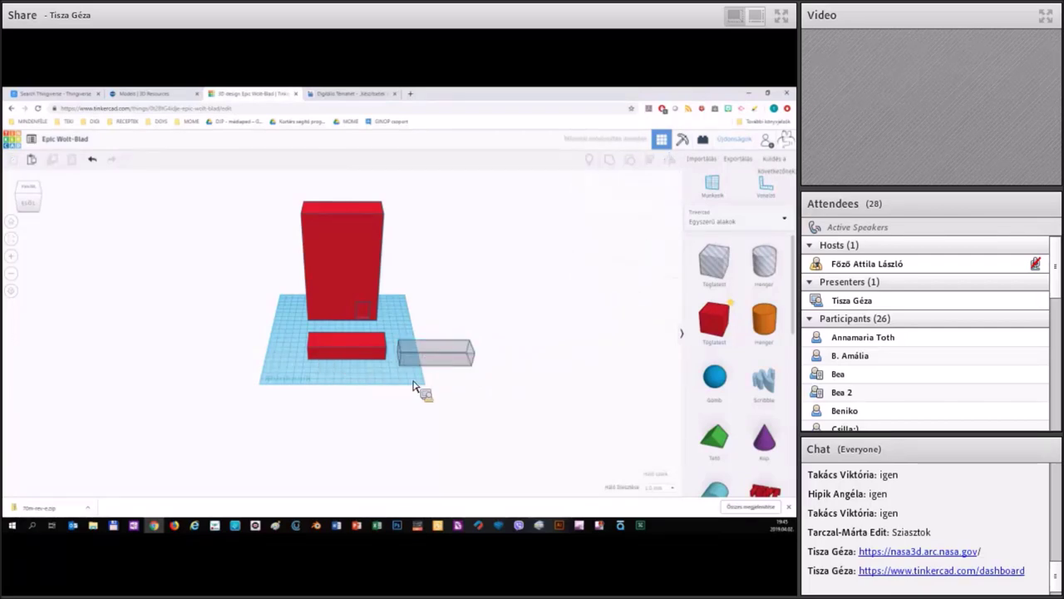
# - Align the 90 mm wide hole box with the 100 mm wide solid box, centring them along their length
pyautogui.click(424, 356)
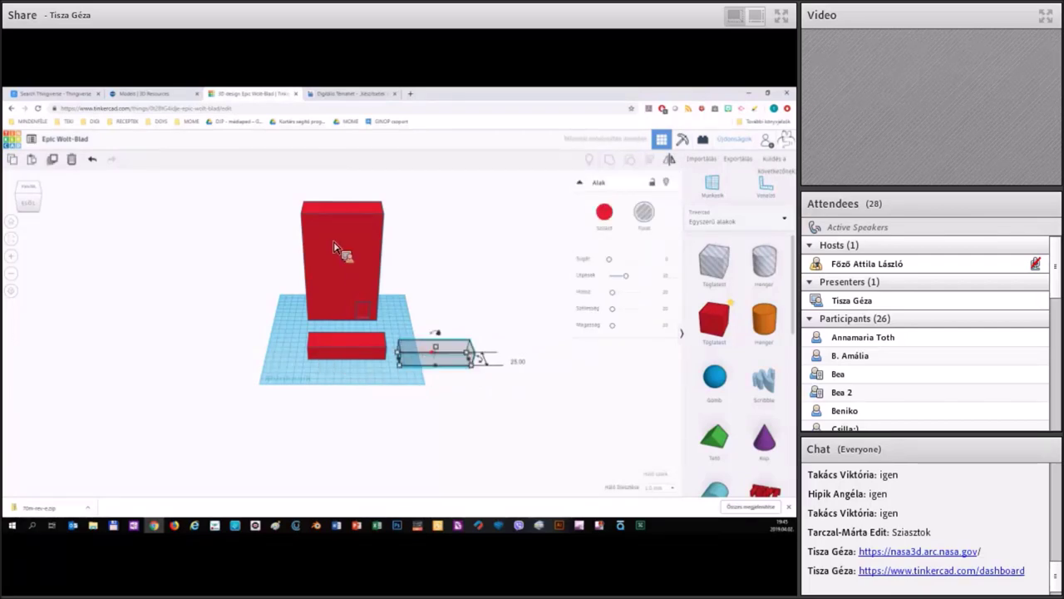
pyautogui.keyDown('shift'); pyautogui.click(373, 337); pyautogui.keyUp('shift')
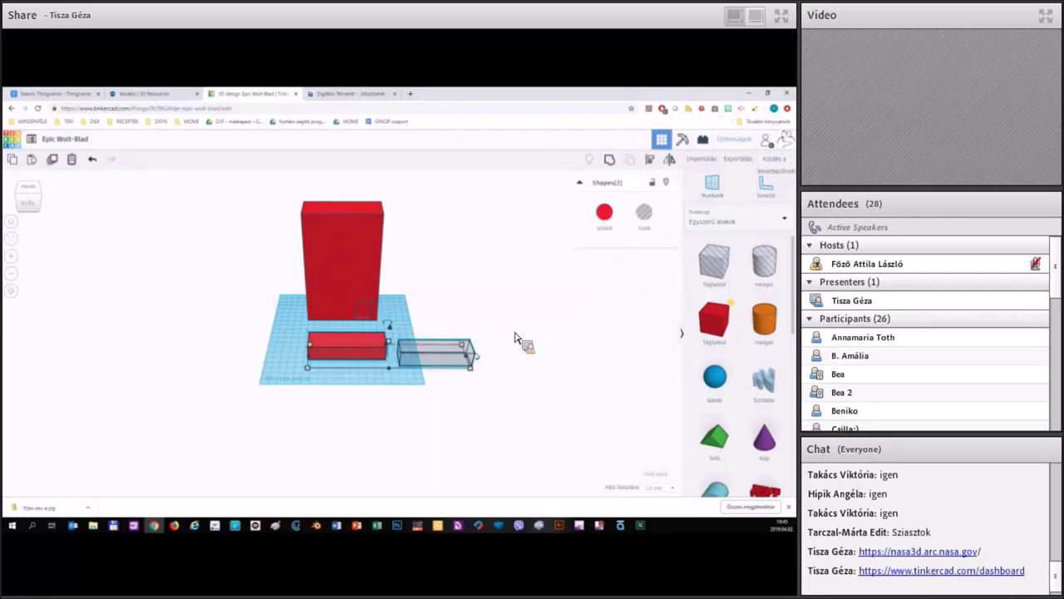
pyautogui.moveTo(517, 338); pyautogui.dragTo(518, 338, button='right')
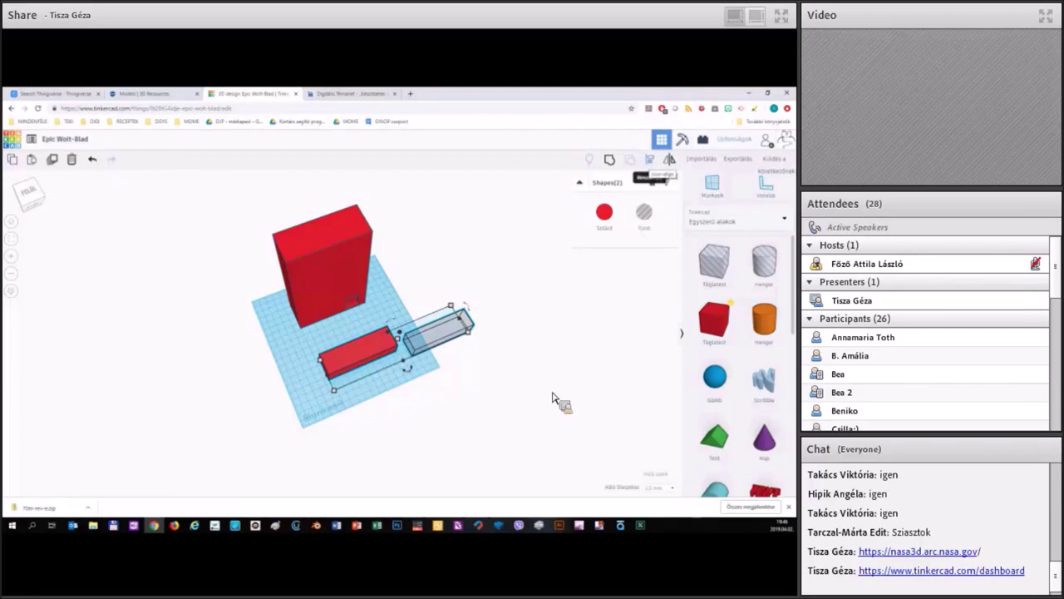
pyautogui.press('l')
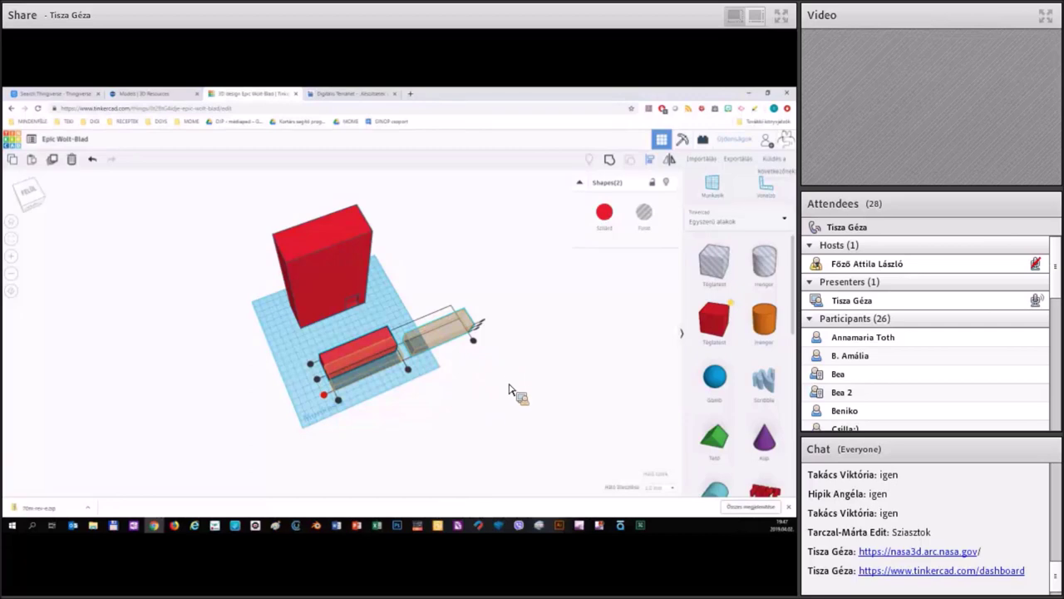
pyautogui.moveTo(535, 404); pyautogui.dragTo(324, 372, button='right')
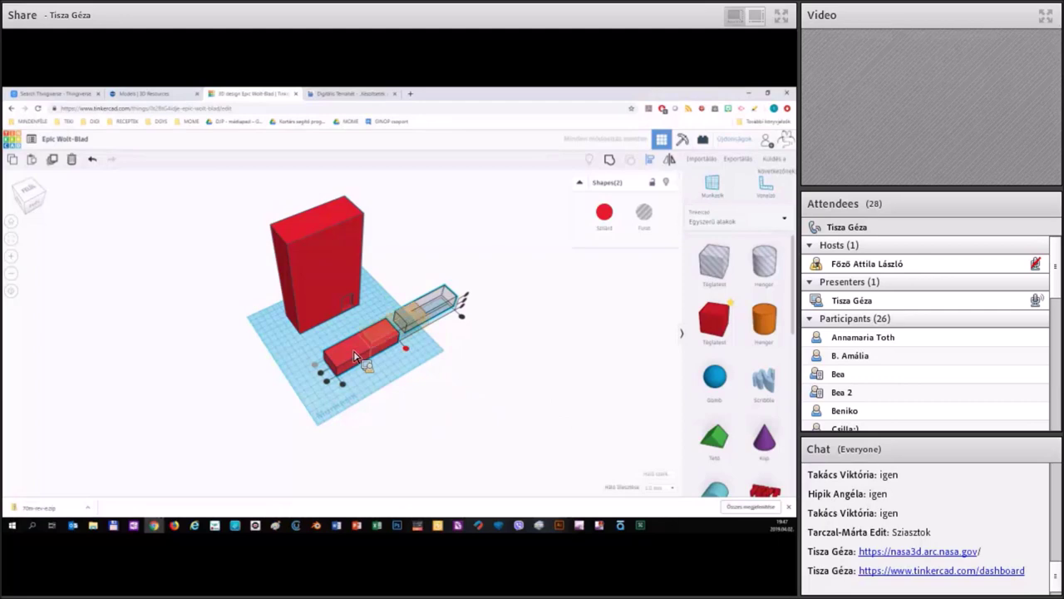
pyautogui.click(406, 349)
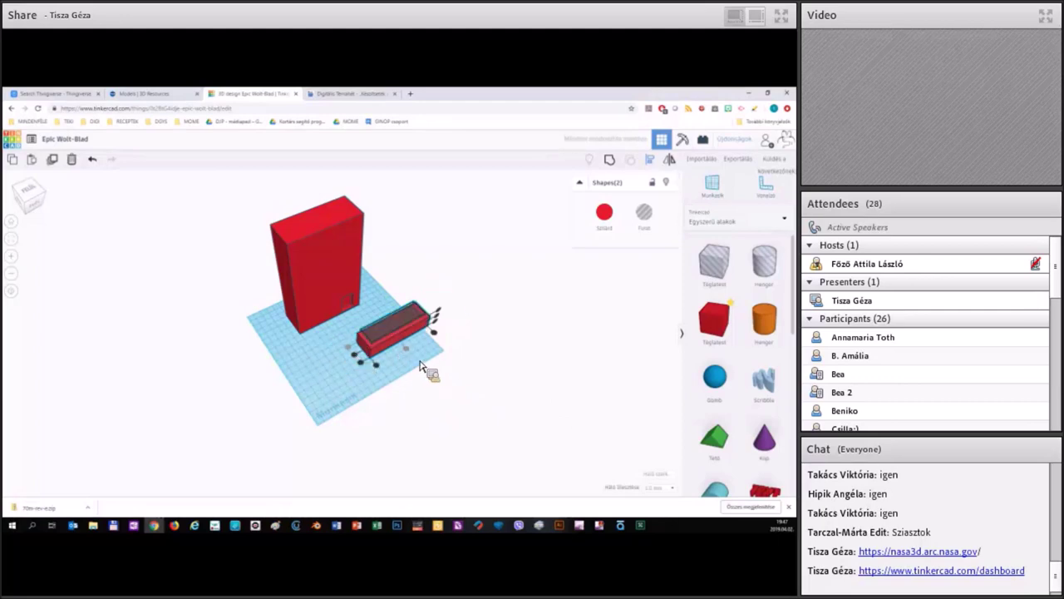
pyautogui.moveTo(418, 356); pyautogui.dragTo(415, 355, button='right')
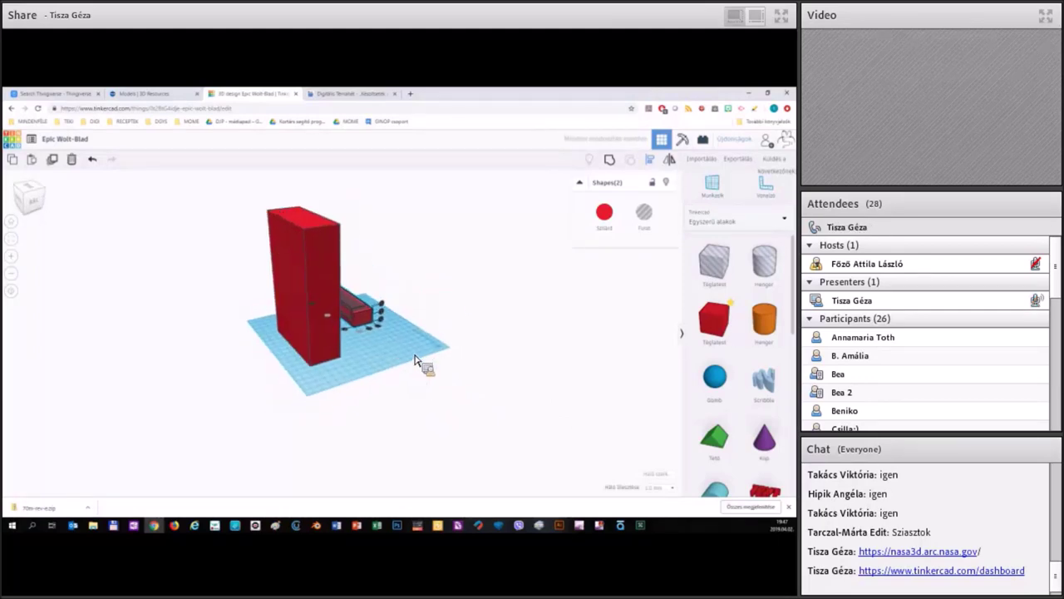
pyautogui.scroll(10, 416, 361)
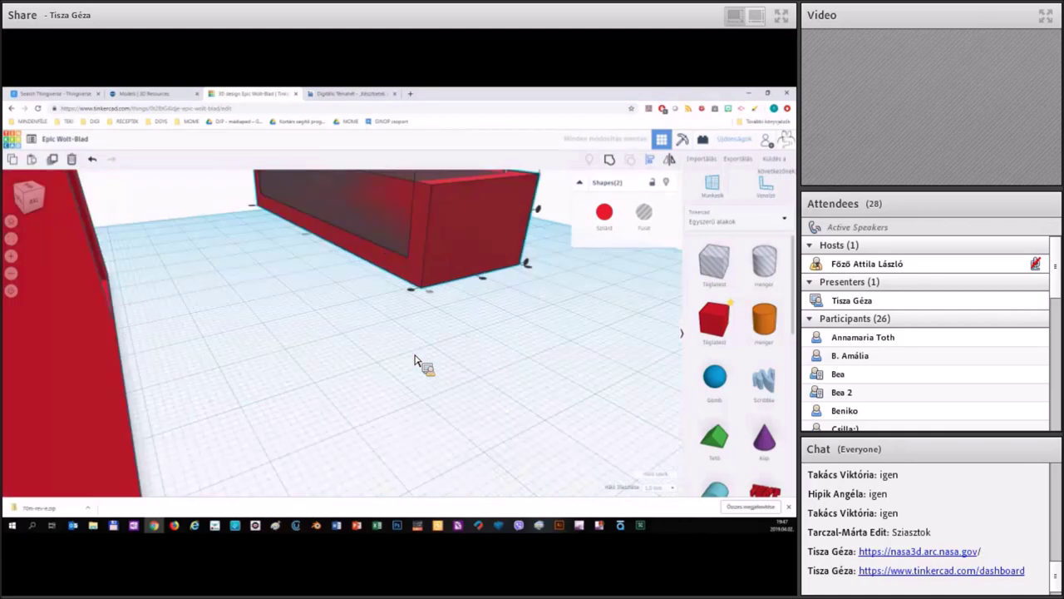
pyautogui.moveTo(489, 377); pyautogui.dragTo(574, 280, button='right')
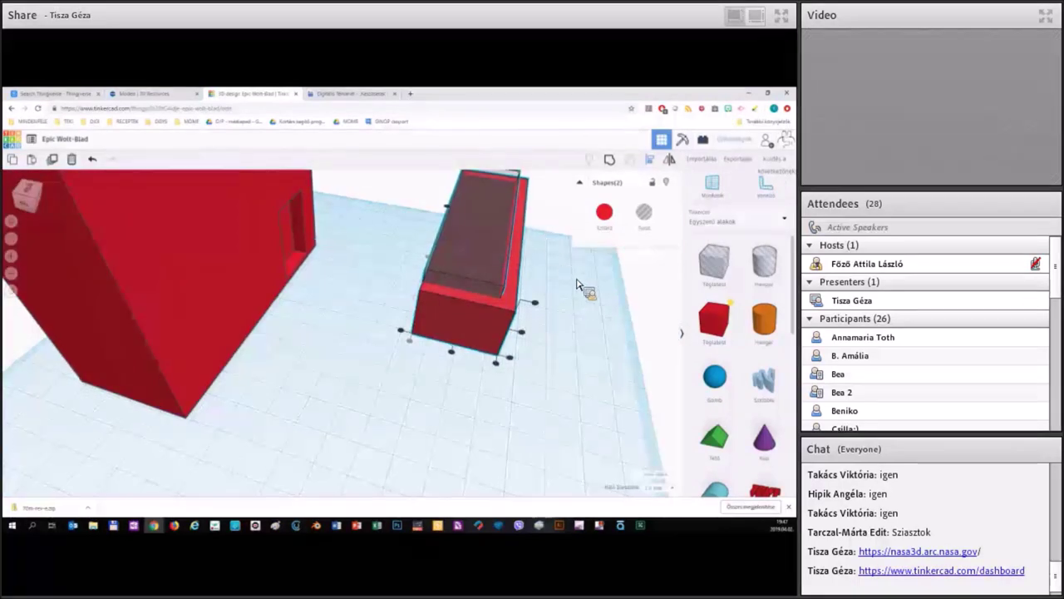
pyautogui.click(570, 291)
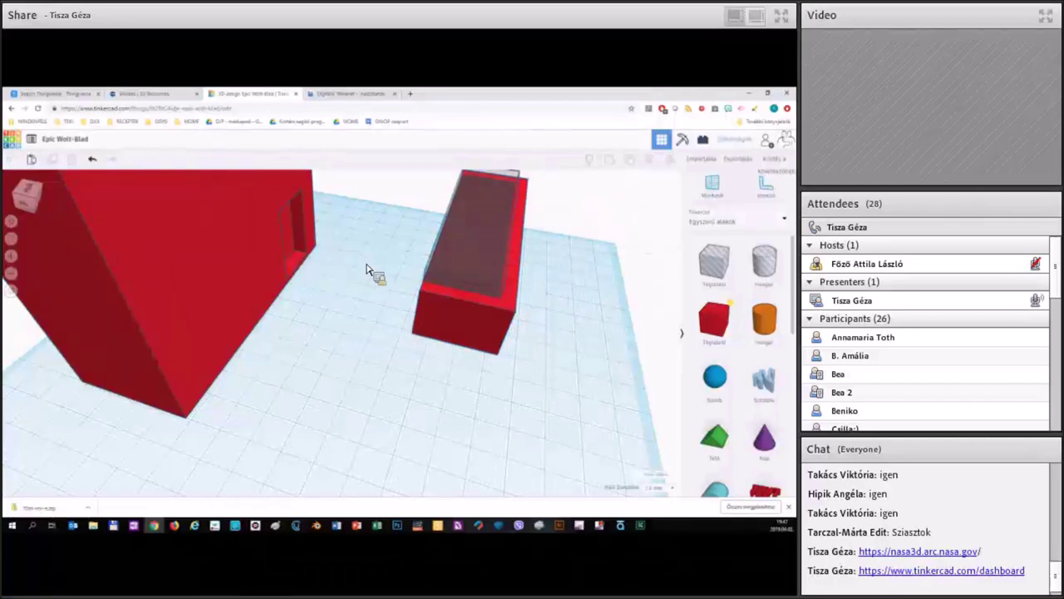
# - Group the aligned hole with the 100 mm wide solid box to hollow it out, and inspect the resulting tray
pyautogui.press('f')
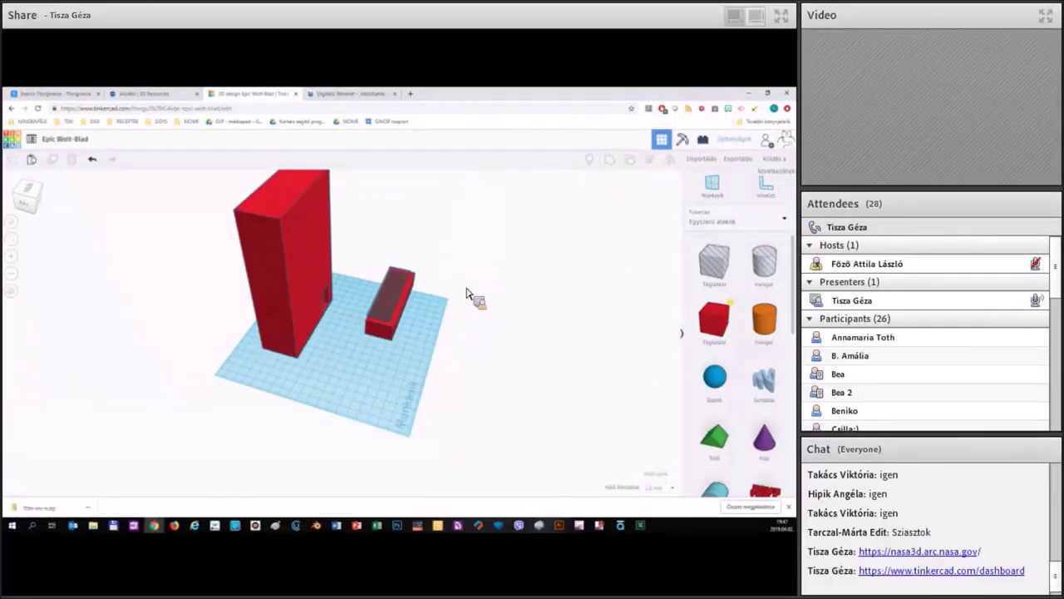
pyautogui.click(388, 317)
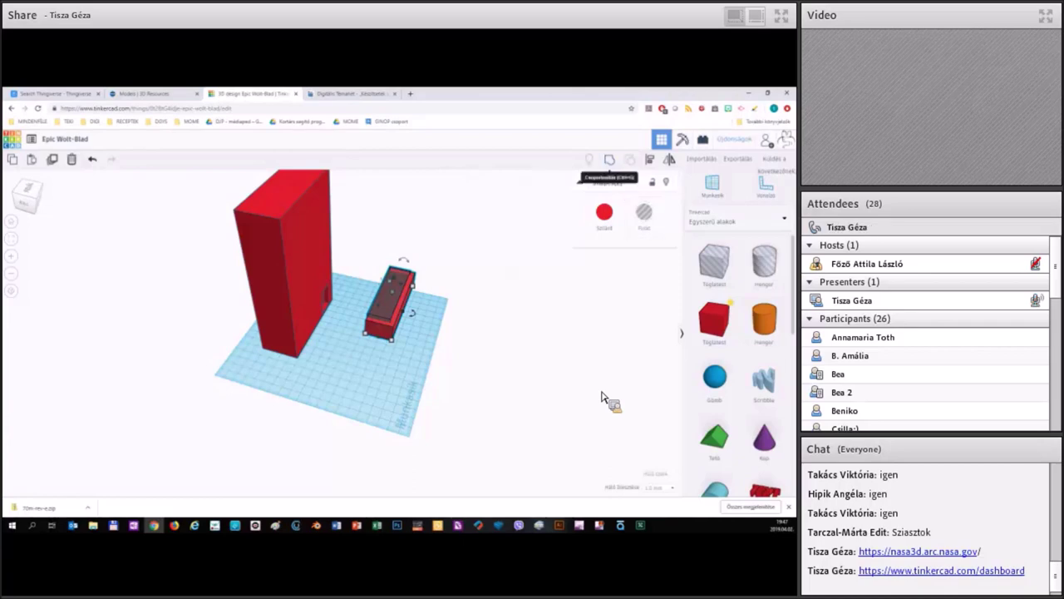
pyautogui.click(389, 375)
pyautogui.hotkey('ctrl', 'z')
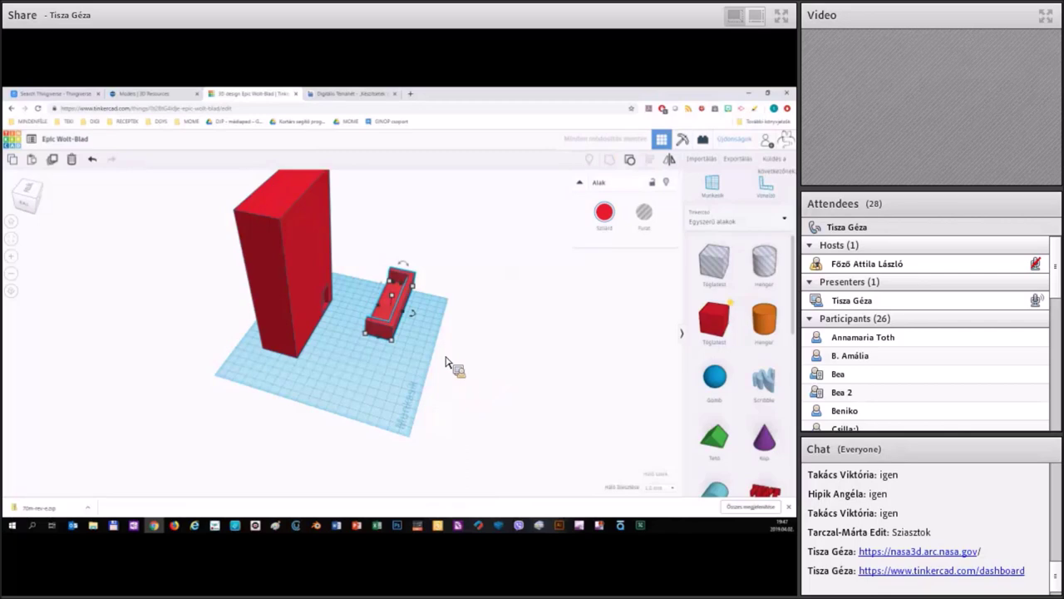
pyautogui.moveTo(445, 361); pyautogui.dragTo(424, 301, button='right')
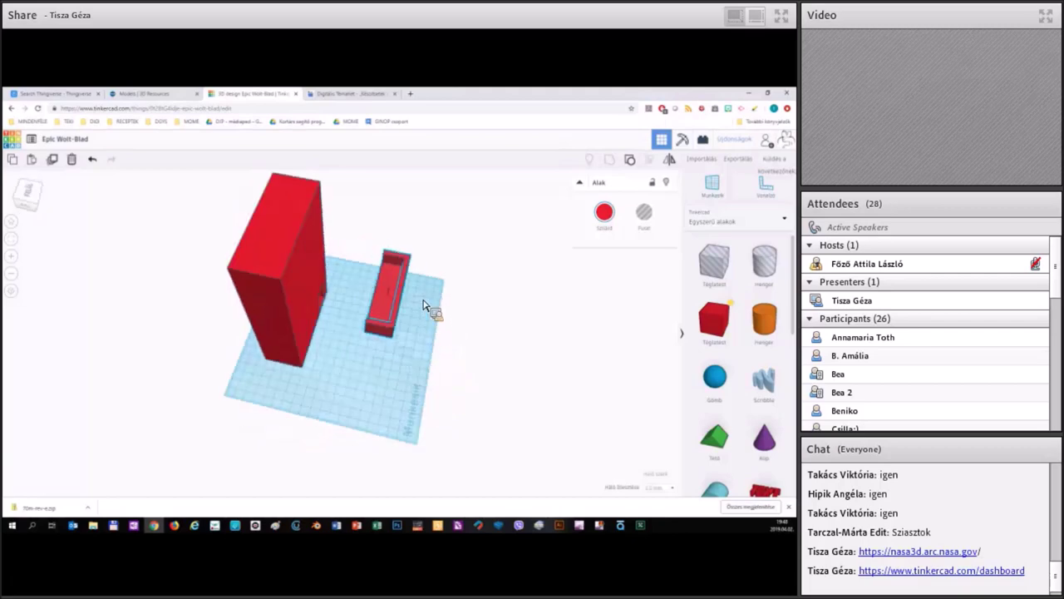
pyautogui.scroll(3, 436, 300)
pyautogui.scroll(-3, 422, 334)
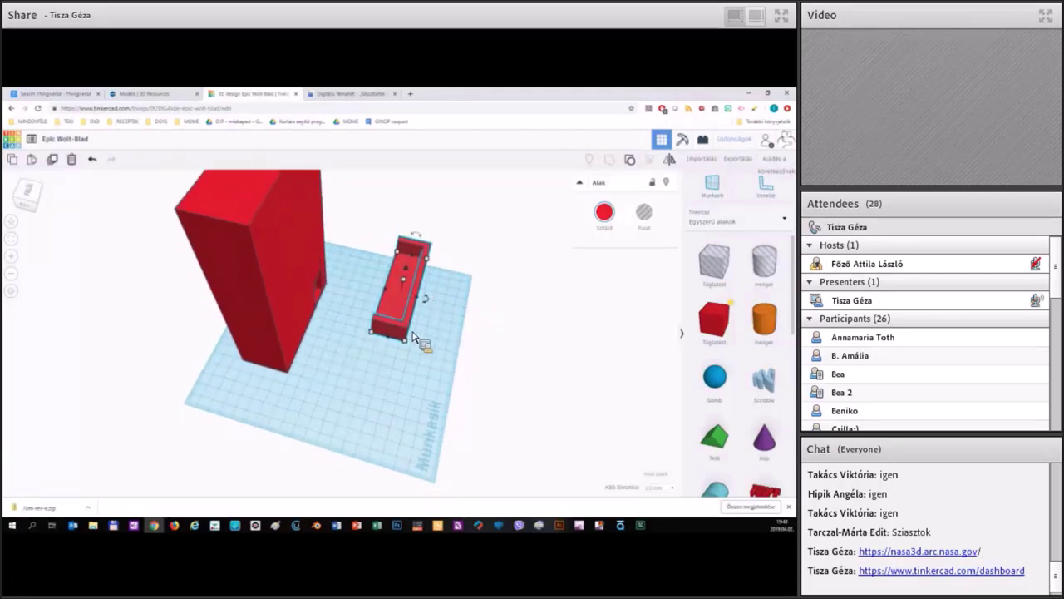
pyautogui.click(366, 341)
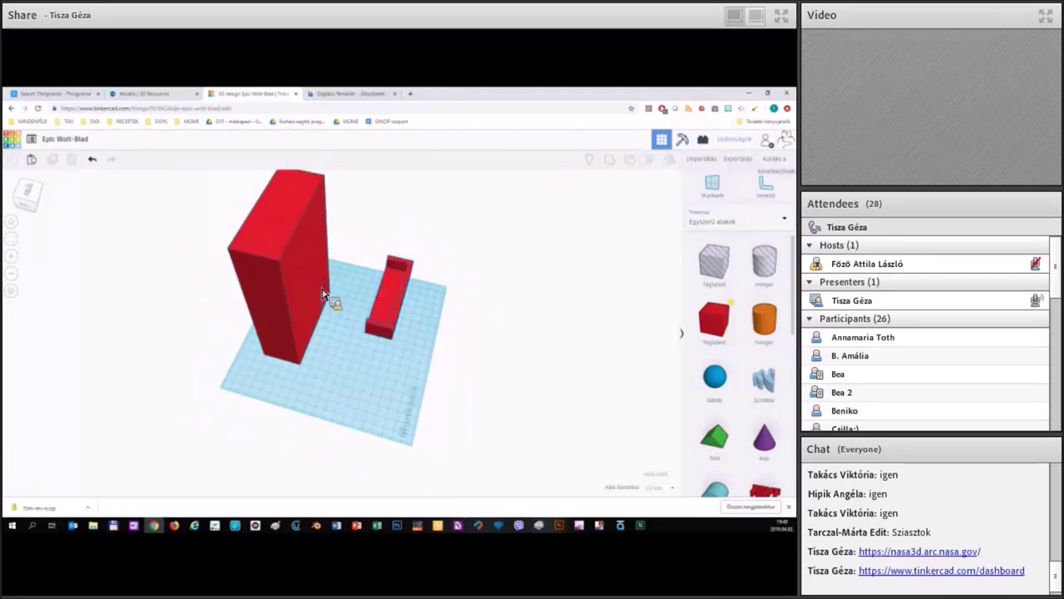
pyautogui.moveTo(361, 313)
pyautogui.mouseDown(button='right')
pyautogui.moveTo(329, 316)
pyautogui.moveTo(322, 293)
pyautogui.mouseUp(button='right')
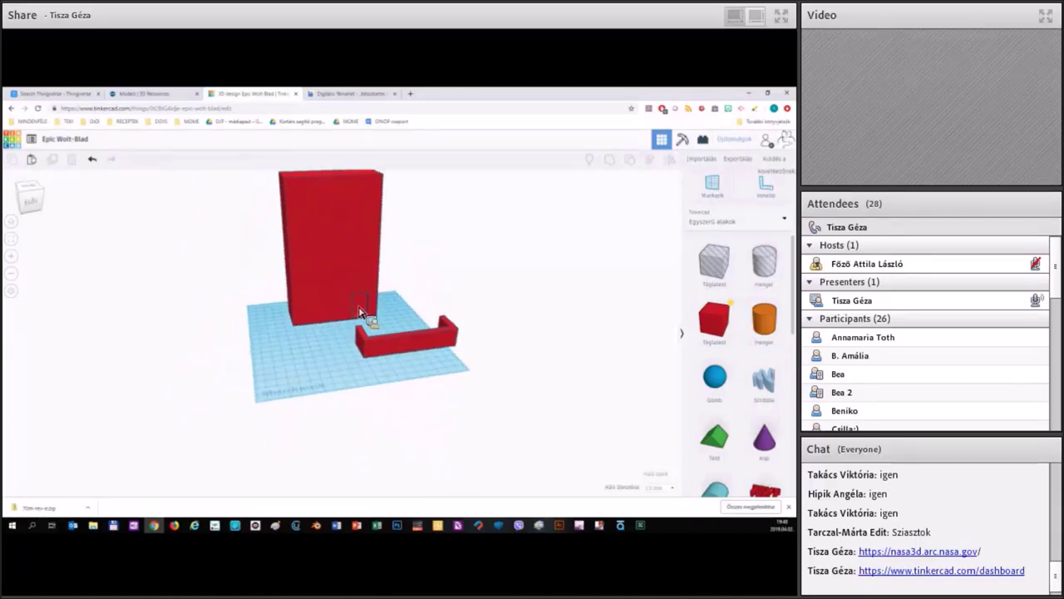
pyautogui.scroll(-2, 359, 312)
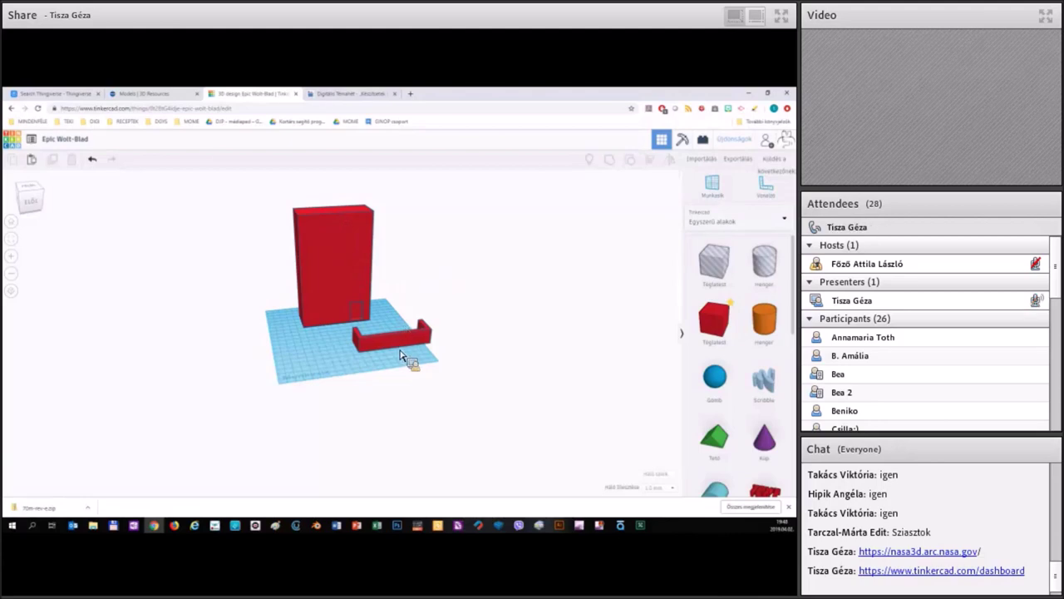
# - Copy and paste the hollowed tray and place the duplicate parallel to the original, in front of it
pyautogui.click(452, 352)
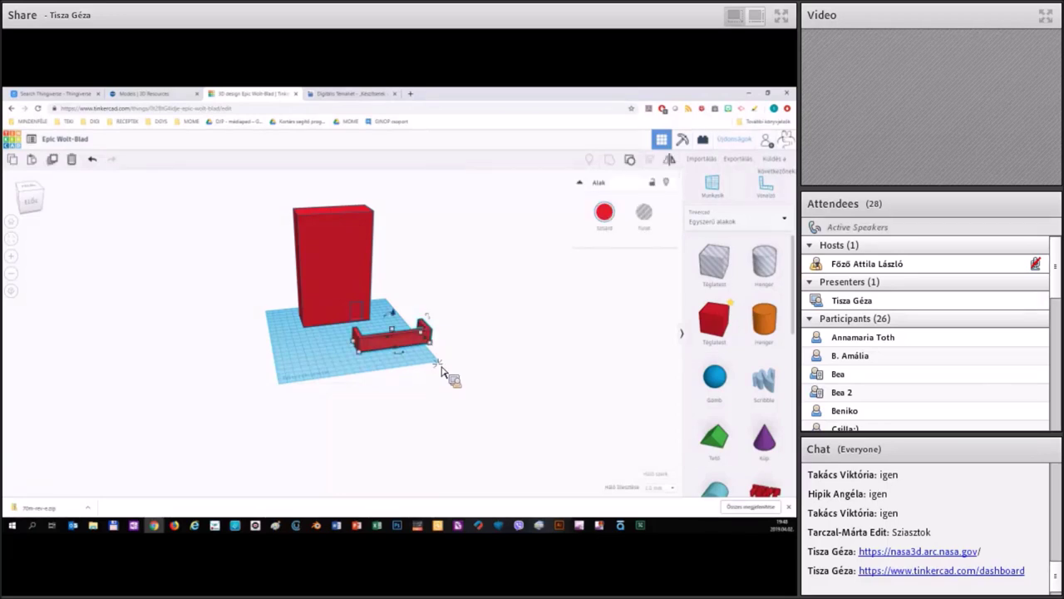
pyautogui.hotkey('ctrl', 'v')
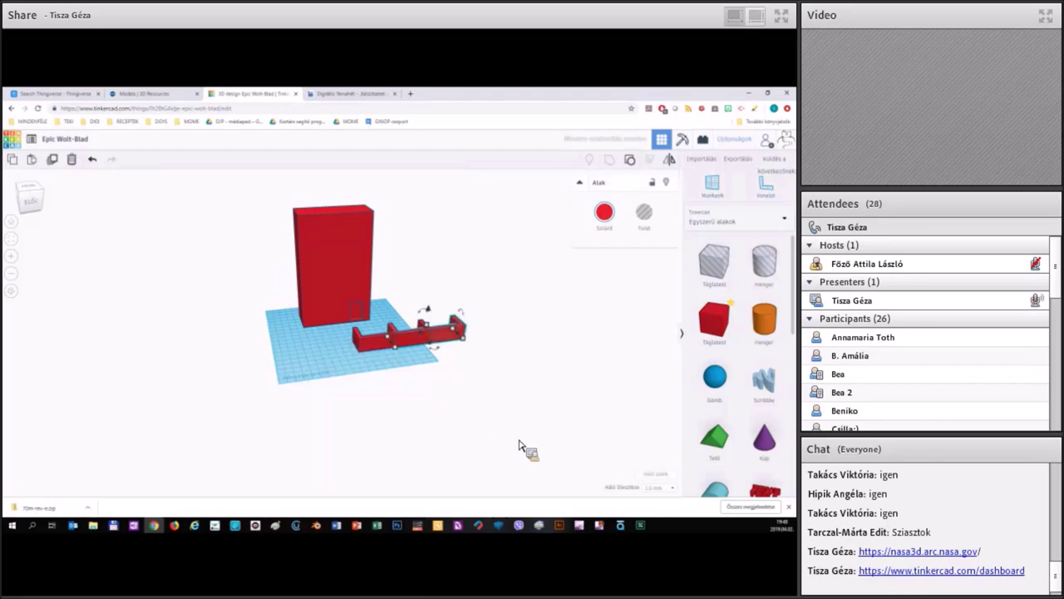
pyautogui.moveTo(440, 334); pyautogui.dragTo(423, 359)
pyautogui.moveTo(331, 300); pyautogui.dragTo(301, 327, button='right')
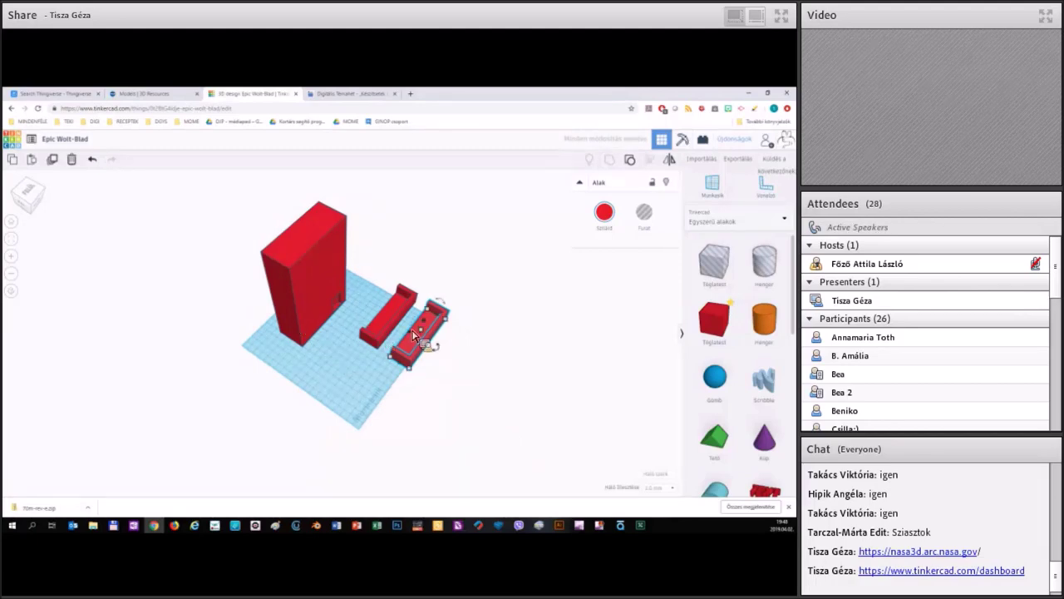
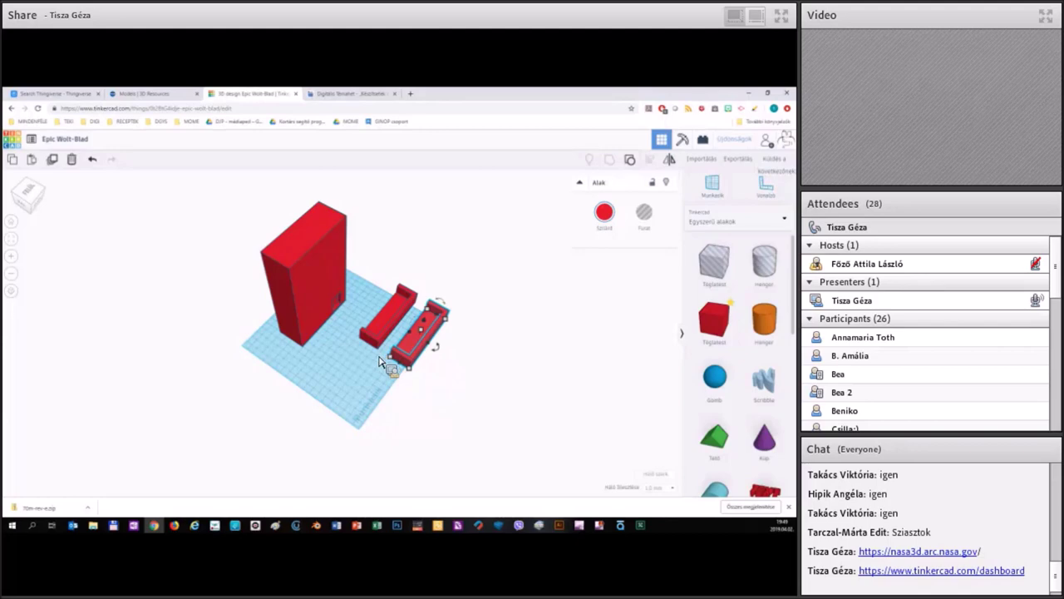
pyautogui.press('Escape')
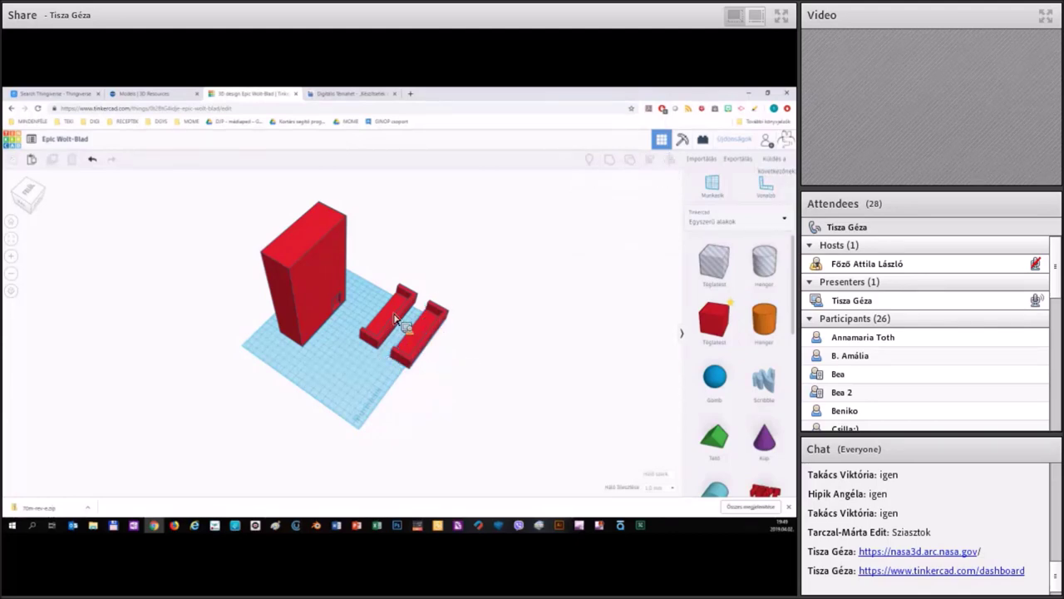
pyautogui.click(396, 320)
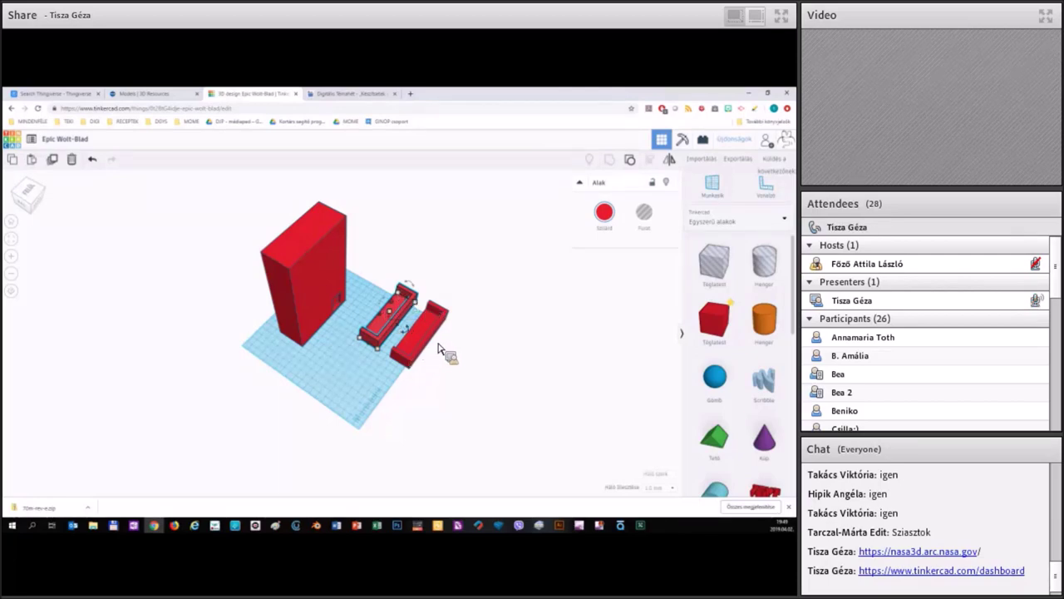
pyautogui.click(432, 321)
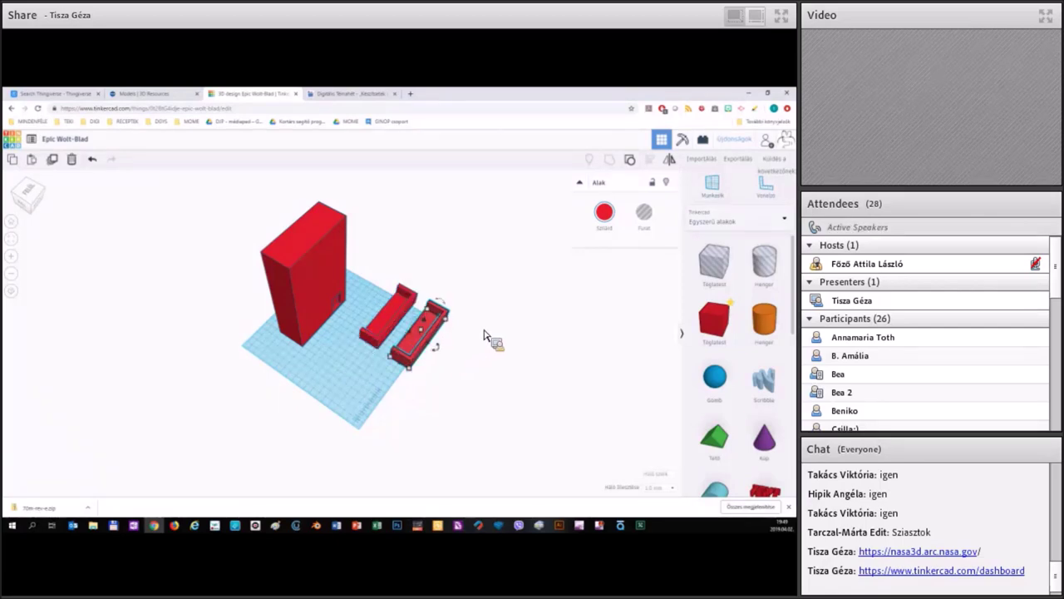
# - Raise the duplicate tray to an elevation of 40 mm above the workplane
pyautogui.moveTo(424, 319); pyautogui.dragTo(425, 313)
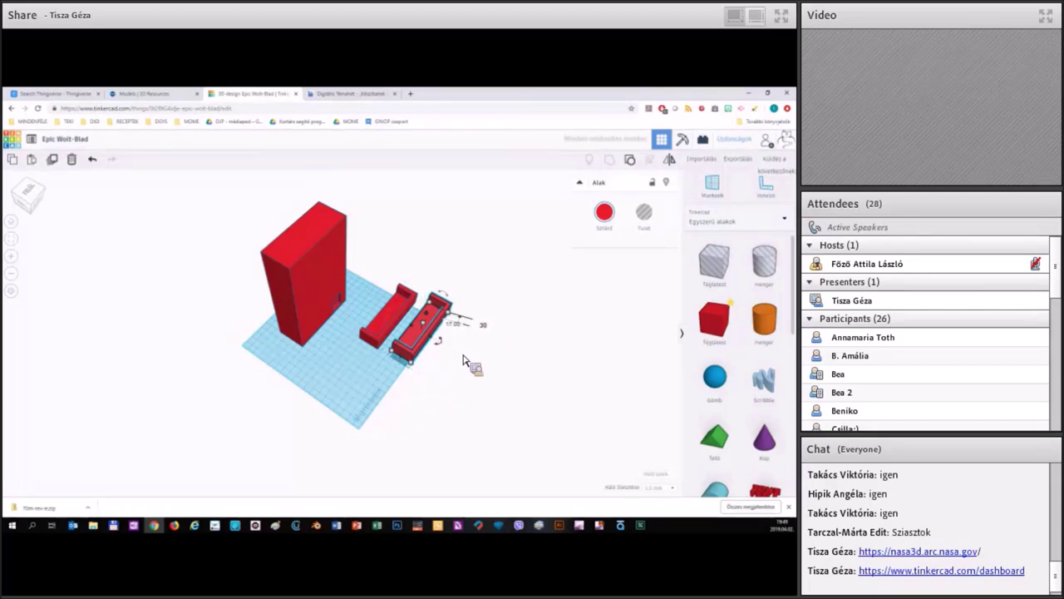
pyautogui.moveTo(463, 359); pyautogui.dragTo(463, 349)
pyautogui.moveTo(445, 403); pyautogui.dragTo(465, 313, button='right')
pyautogui.click(429, 289)
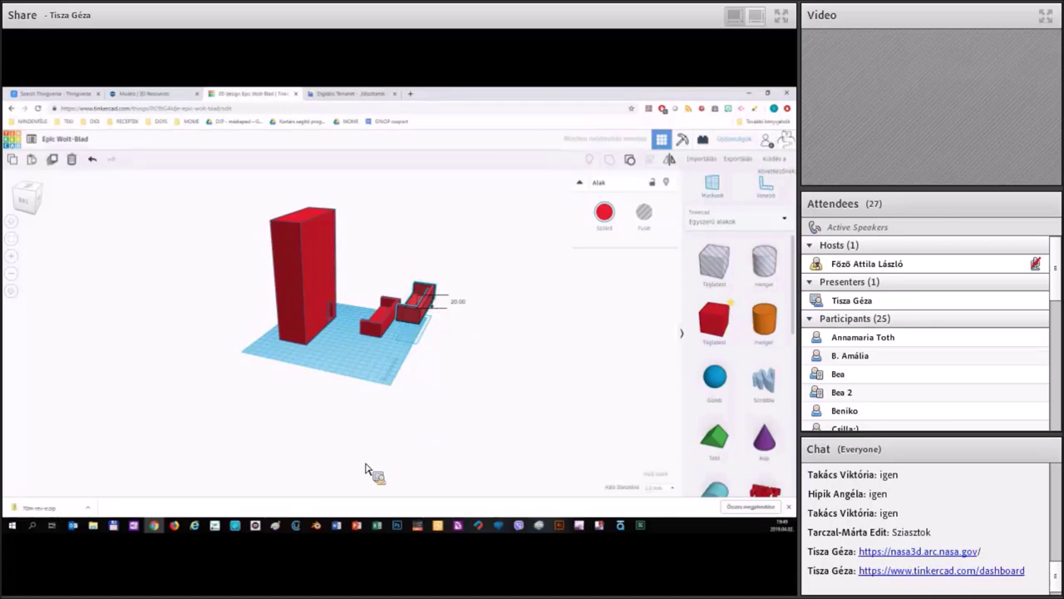
pyautogui.click(475, 307)
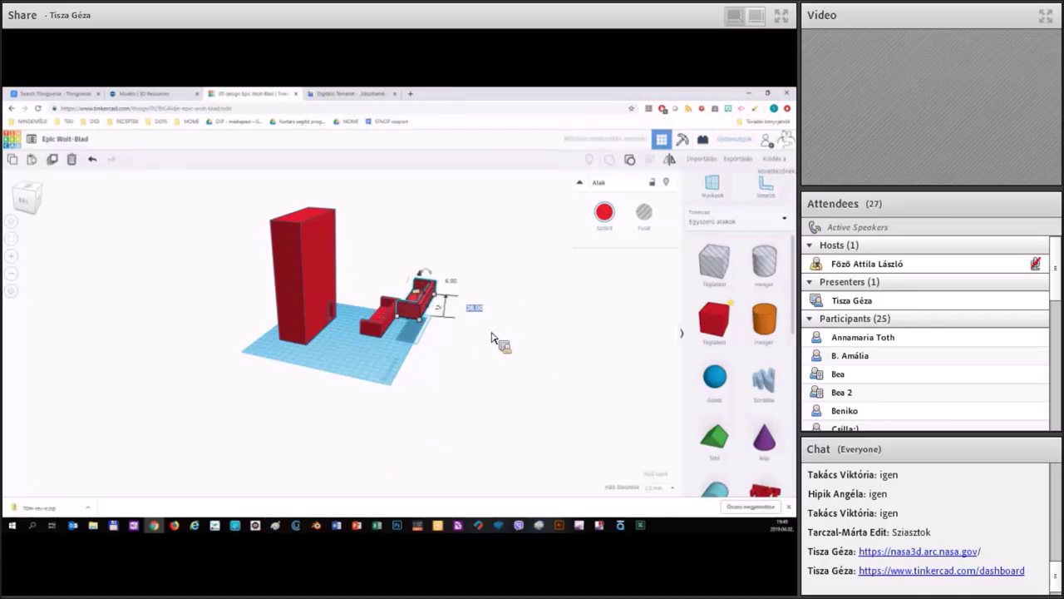
pyautogui.write('40')
pyautogui.press('Return')
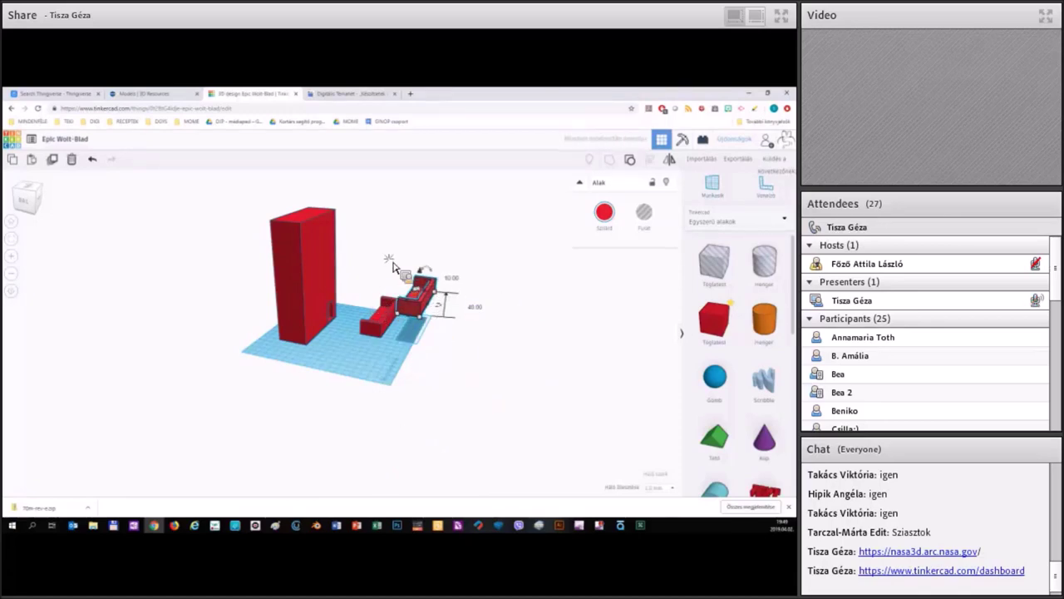
# - Align the two trays with each other so the raised duplicate sits directly above the lower one
pyautogui.moveTo(470, 322); pyautogui.dragTo(378, 379, button='right')
pyautogui.moveTo(378, 380); pyautogui.dragTo(360, 358)
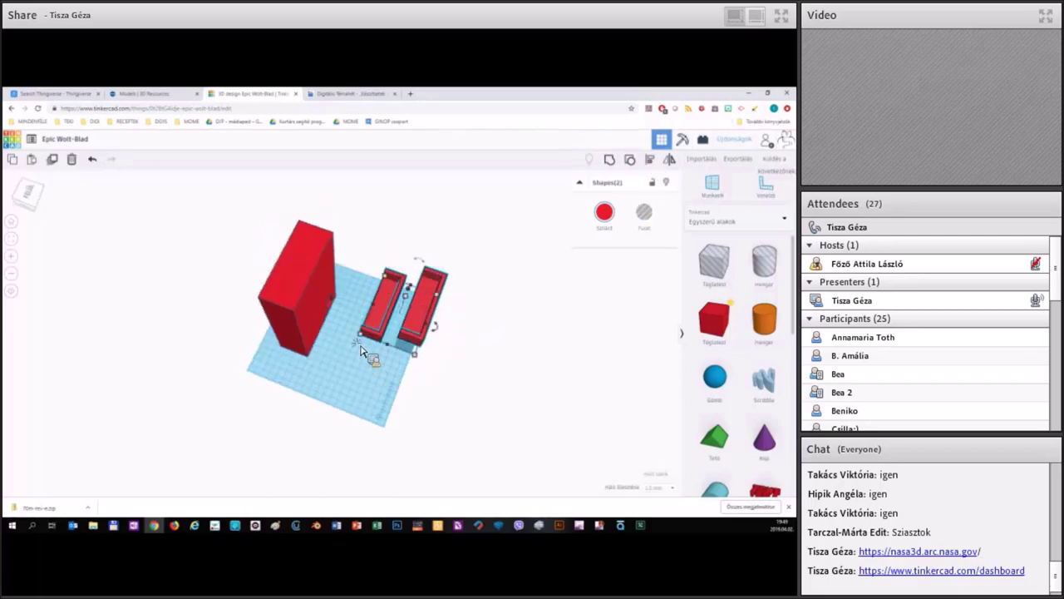
pyautogui.press('l')
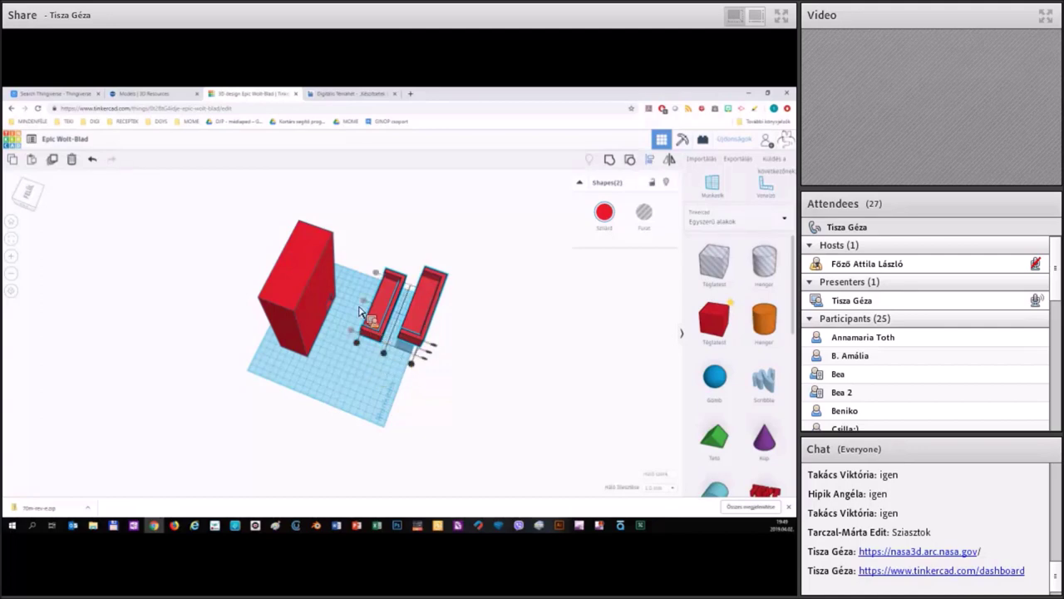
pyautogui.click(351, 331)
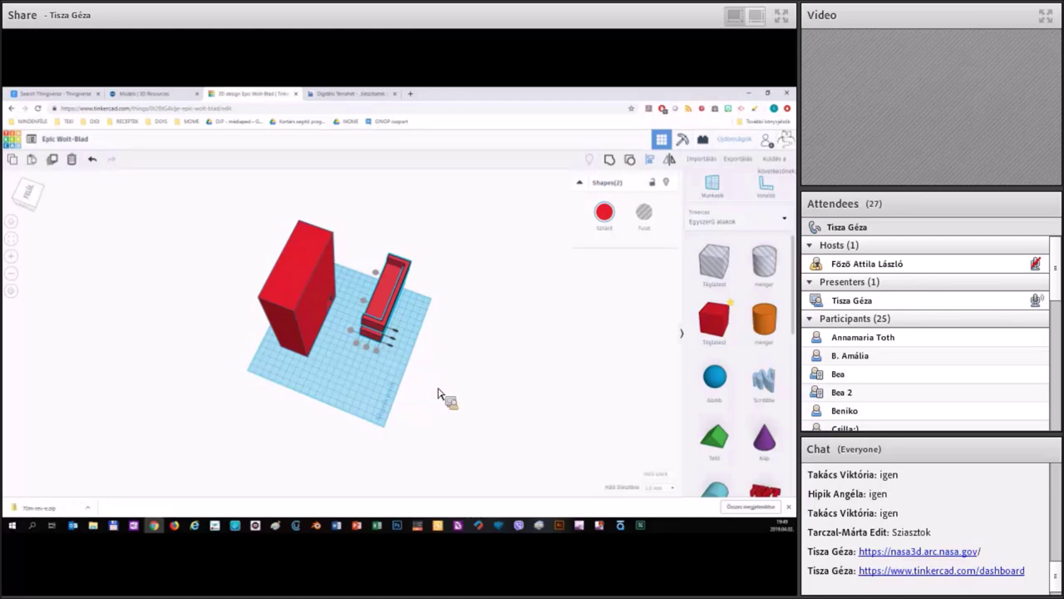
pyautogui.scroll(3, 438, 391)
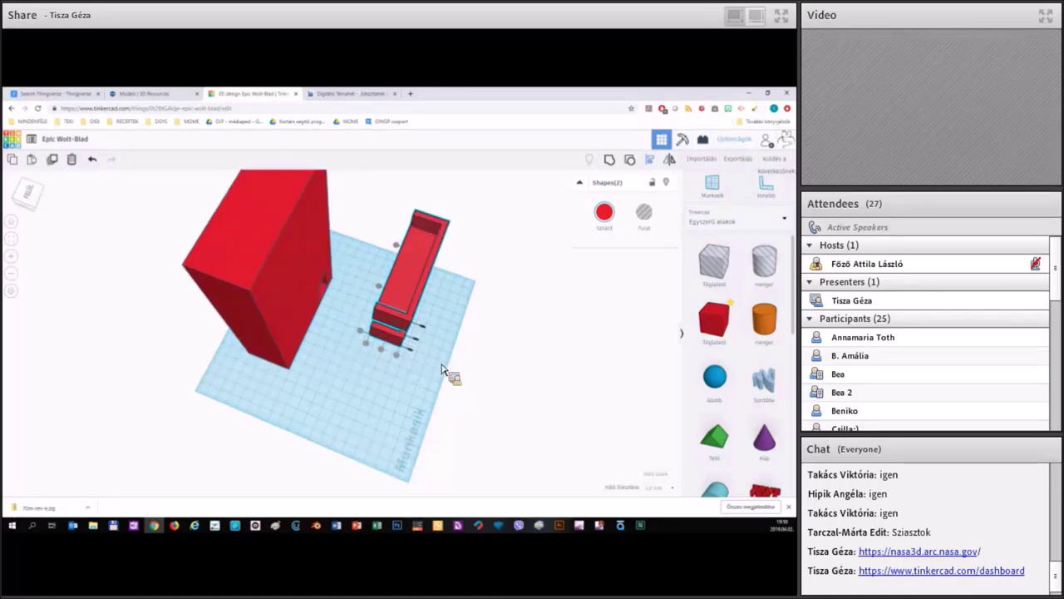
pyautogui.moveTo(513, 327); pyautogui.dragTo(492, 354, button='right')
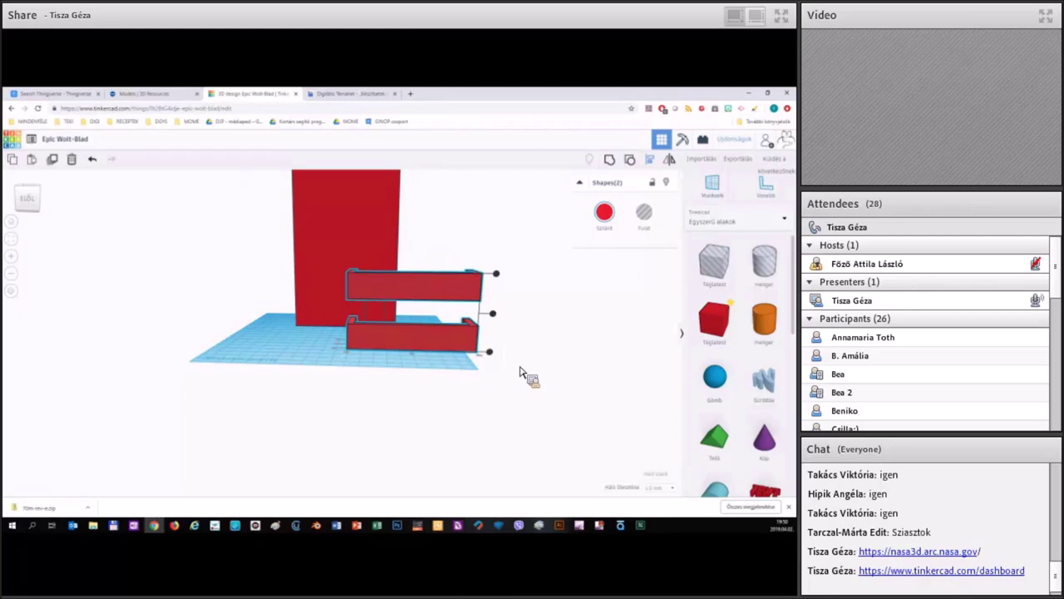
pyautogui.moveTo(527, 373); pyautogui.dragTo(552, 241, button='right')
pyautogui.click(610, 159)
pyautogui.moveTo(476, 356); pyautogui.dragTo(535, 324)
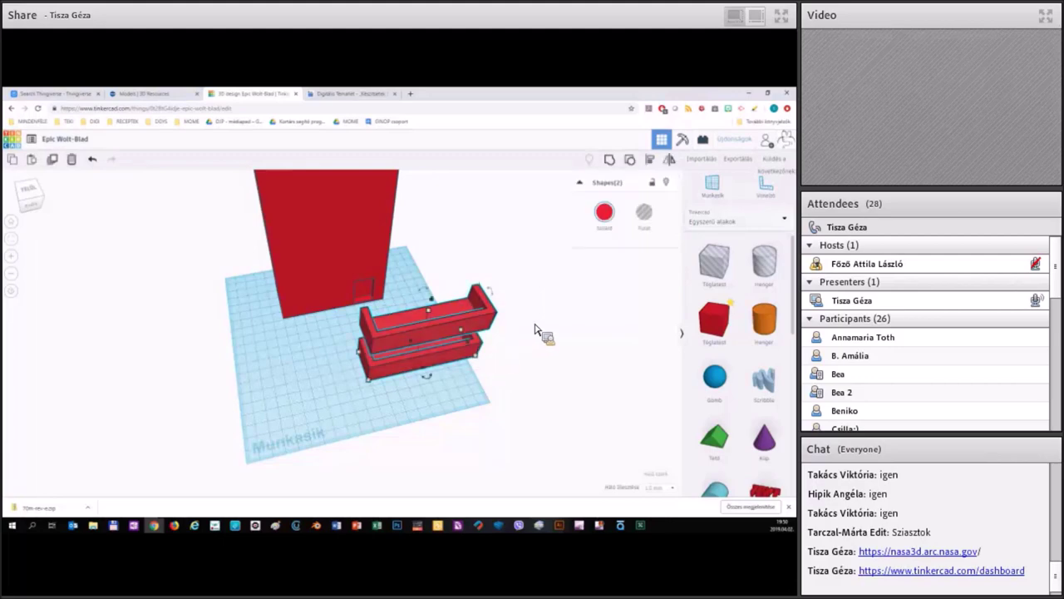
# - Group the two stacked trays into one shape and inspect them from several sides
pyautogui.click(610, 158)
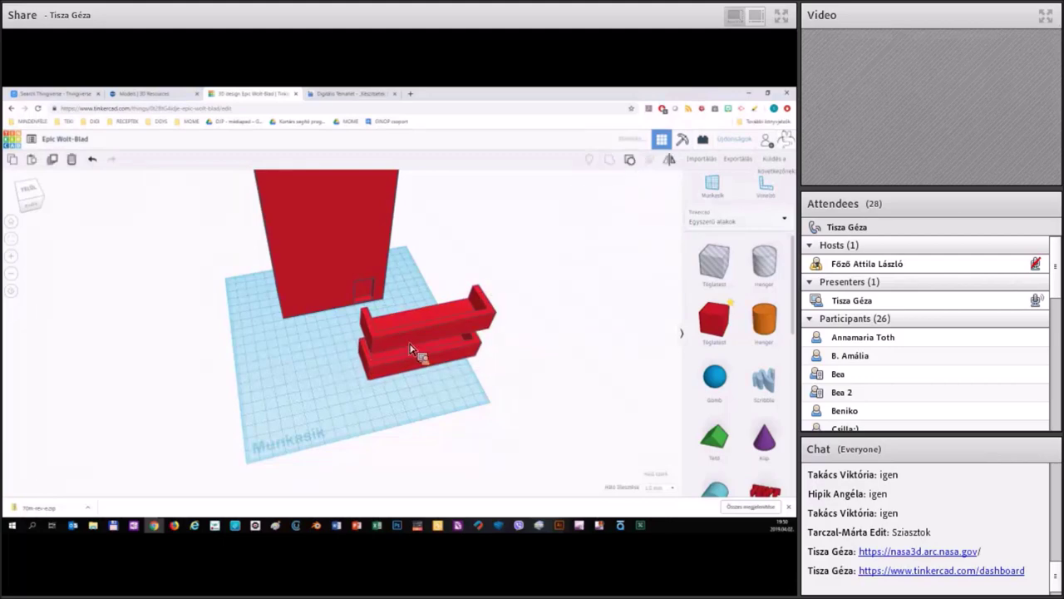
pyautogui.click(467, 360)
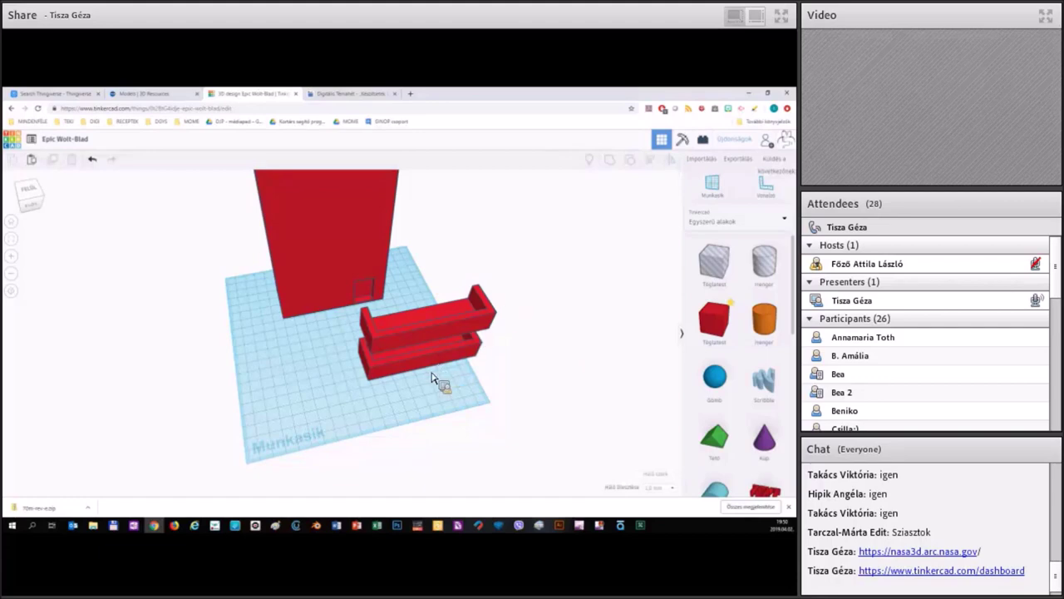
pyautogui.moveTo(440, 375); pyautogui.dragTo(509, 407, button='right')
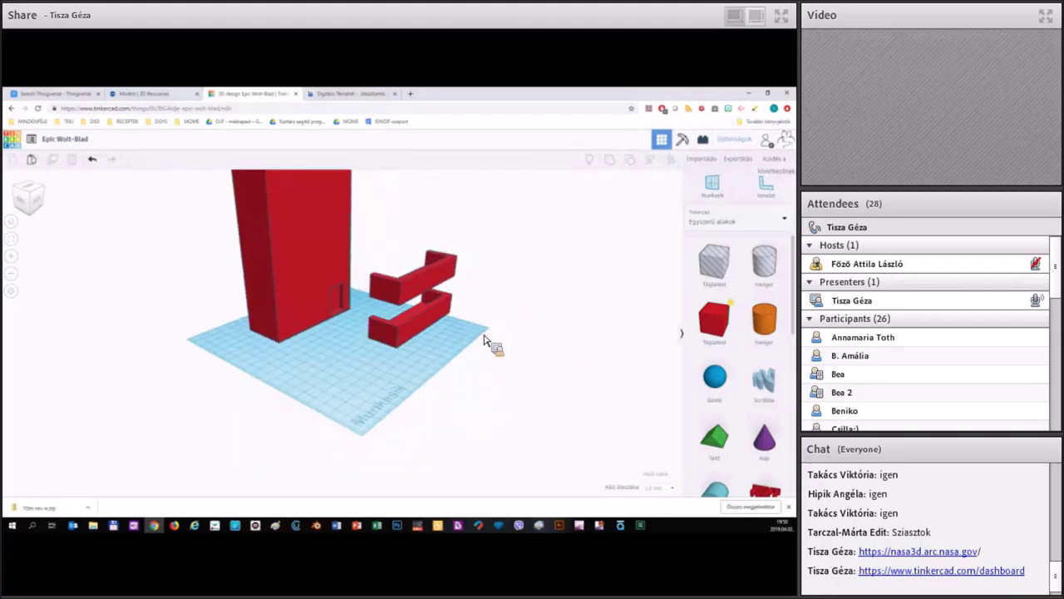
pyautogui.moveTo(611, 268); pyautogui.dragTo(541, 380, button='right')
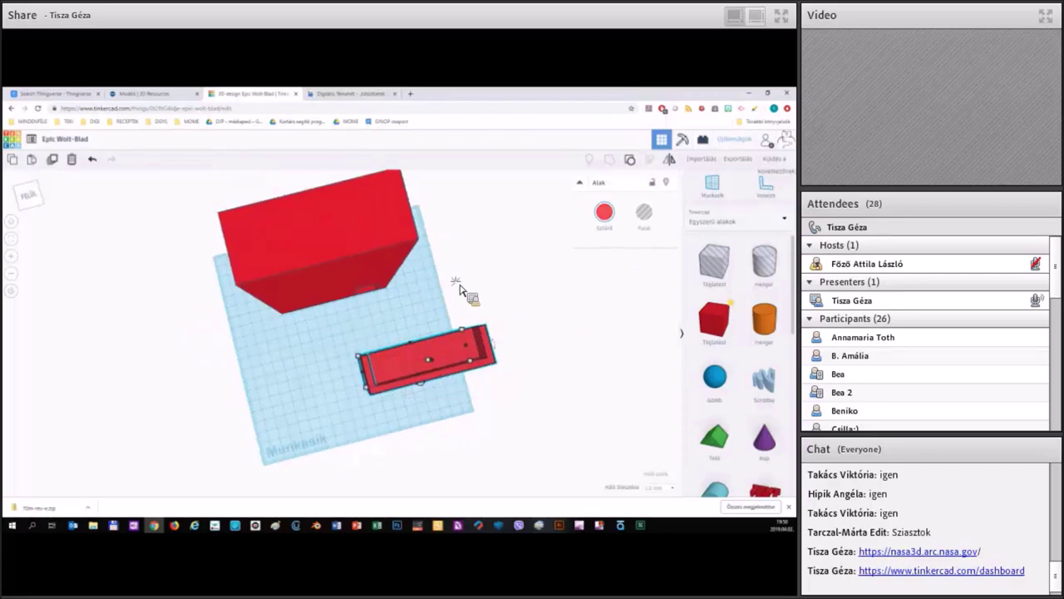
# - Undo the grouping and the latest changes to the two trays
pyautogui.click(431, 459)
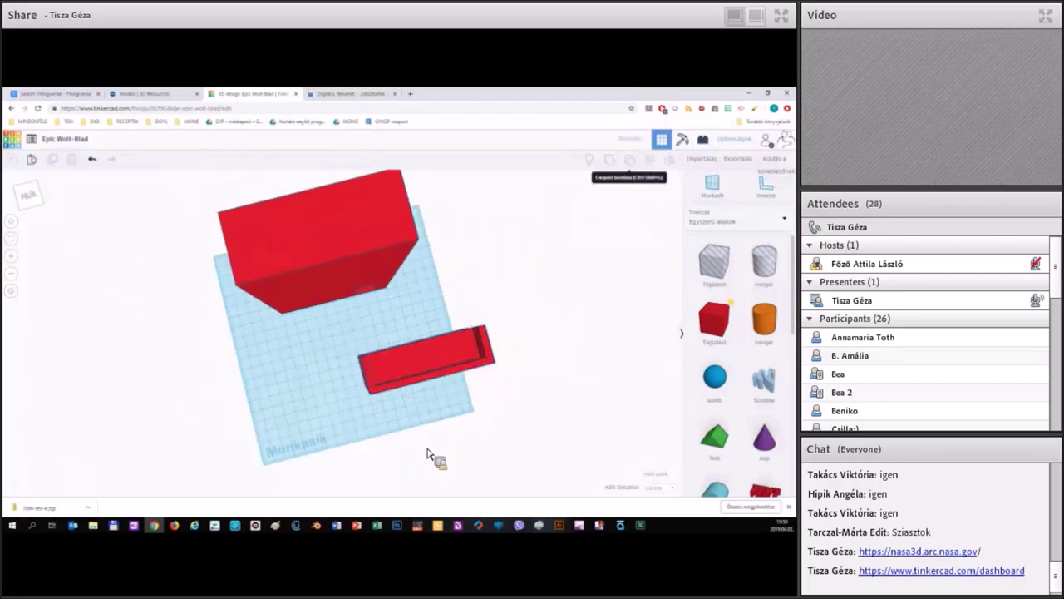
pyautogui.click(93, 161)
pyautogui.click(93, 161)
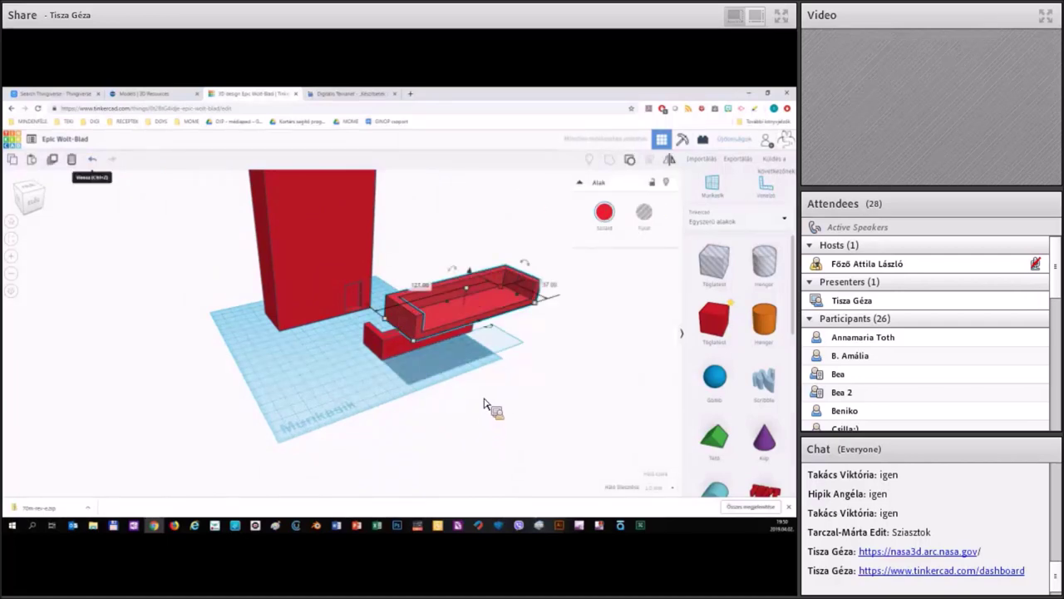
pyautogui.hotkey('ctrl', 'z')
# - Select both stacked trays together and group them into a single shape
pyautogui.moveTo(620, 177); pyautogui.dragTo(580, 380, button='right')
pyautogui.keyDown('shift'); pyautogui.click(449, 390); pyautogui.keyUp('shift')
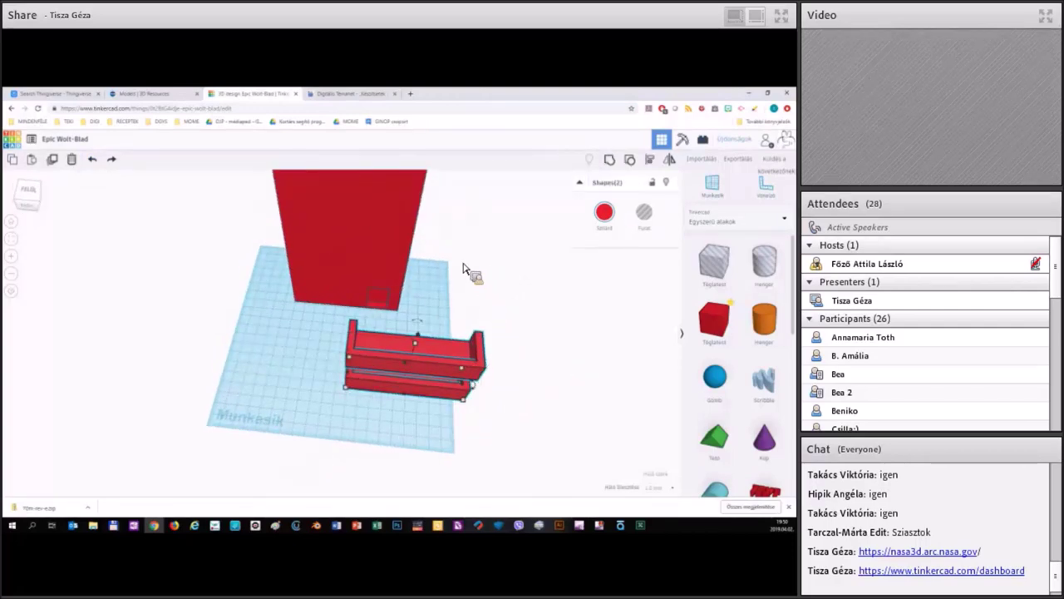
pyautogui.click(610, 159)
pyautogui.click(403, 364)
# - Raise the grouped trays to an elevation of 40 mm above the workplane
pyautogui.moveTo(408, 321); pyautogui.dragTo(368, 294, button='right')
pyautogui.click(433, 328)
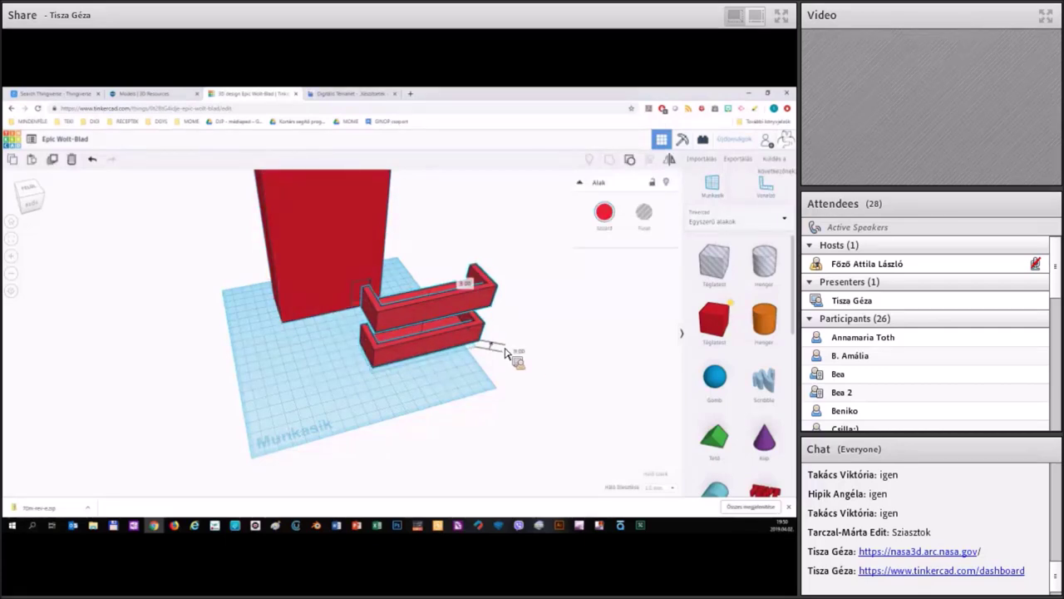
pyautogui.write('40')
pyautogui.press('Return')
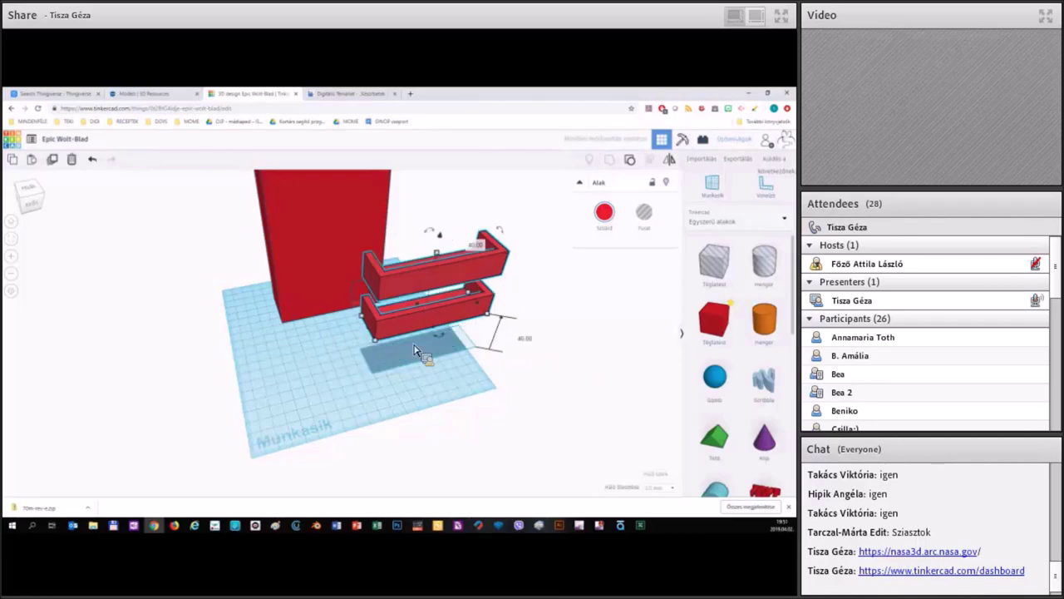
# - Move the grouped trays up against the front face of the tall red box
pyautogui.moveTo(417, 346); pyautogui.dragTo(395, 388, button='right')
pyautogui.moveTo(383, 287); pyautogui.dragTo(345, 316)
pyautogui.moveTo(344, 316); pyautogui.dragTo(324, 320, button='right')
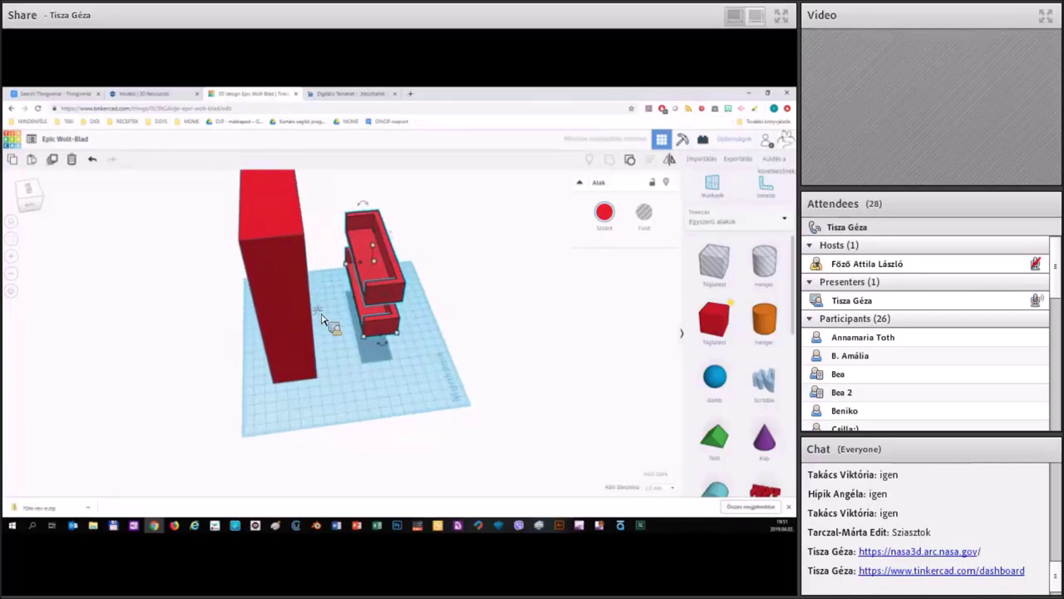
pyautogui.moveTo(376, 291); pyautogui.dragTo(324, 314)
# - Nudge the grouped trays in small increments to fine-tune their position along the front of the tall box
pyautogui.press('Right')
pyautogui.press('Right')
pyautogui.press('Up')
pyautogui.press('Up')
pyautogui.press('Up')
pyautogui.press('Up')
pyautogui.press('Up')
pyautogui.press('Up')
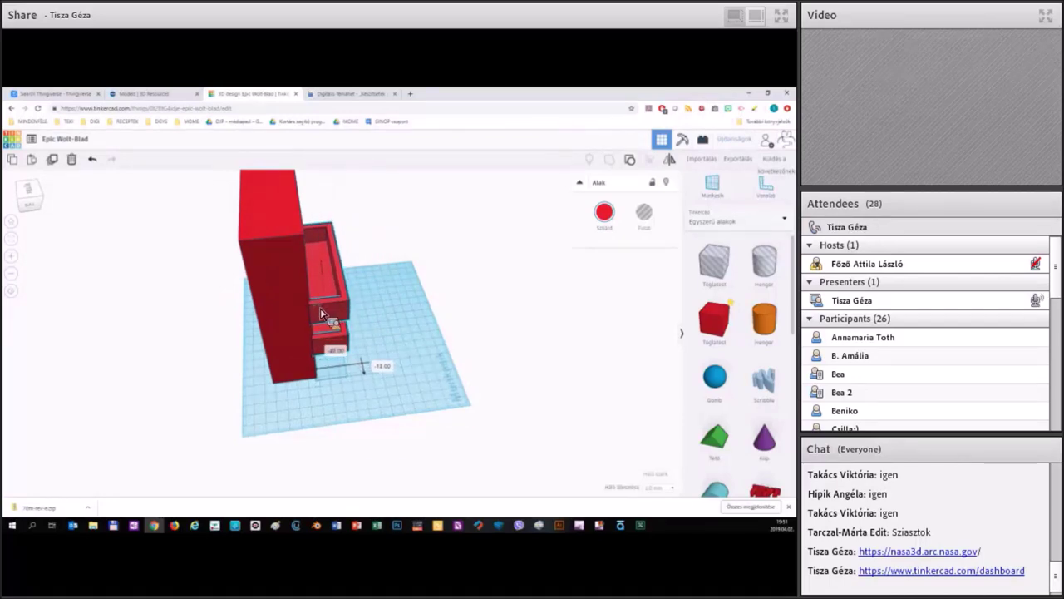
pyautogui.press('Up')
pyautogui.press('Up')
pyautogui.press('Down')
pyautogui.press('Down')
pyautogui.press('Down')
pyautogui.press('Down')
pyautogui.press('Down')
pyautogui.press('Down')
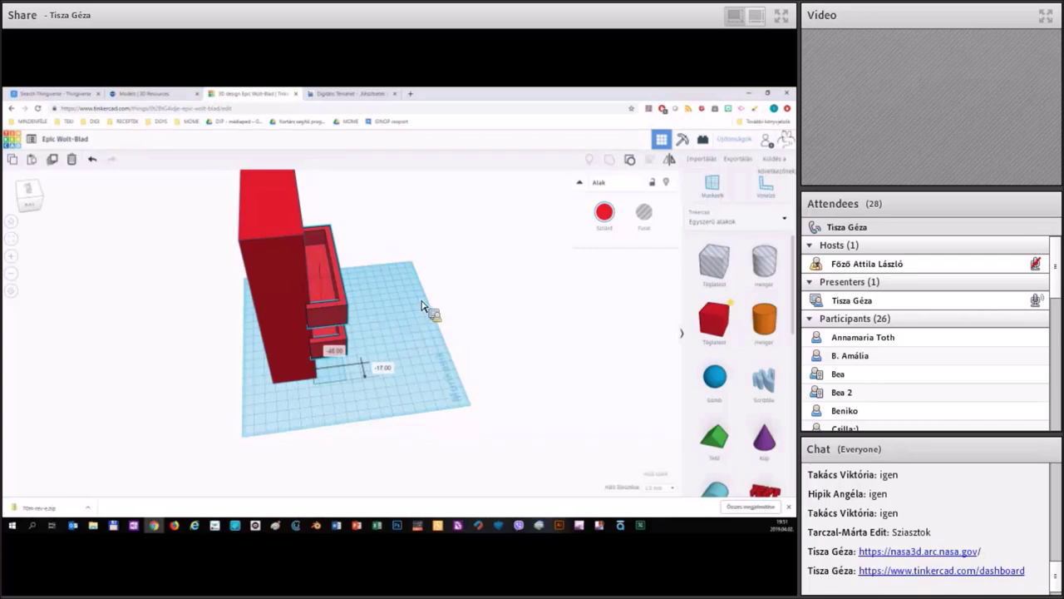
# - Shift the grouped trays closer to the tall box's front face and check the contact between them from the side
pyautogui.moveTo(336, 306); pyautogui.dragTo(374, 316, button='right')
pyautogui.moveTo(349, 317); pyautogui.dragTo(312, 311)
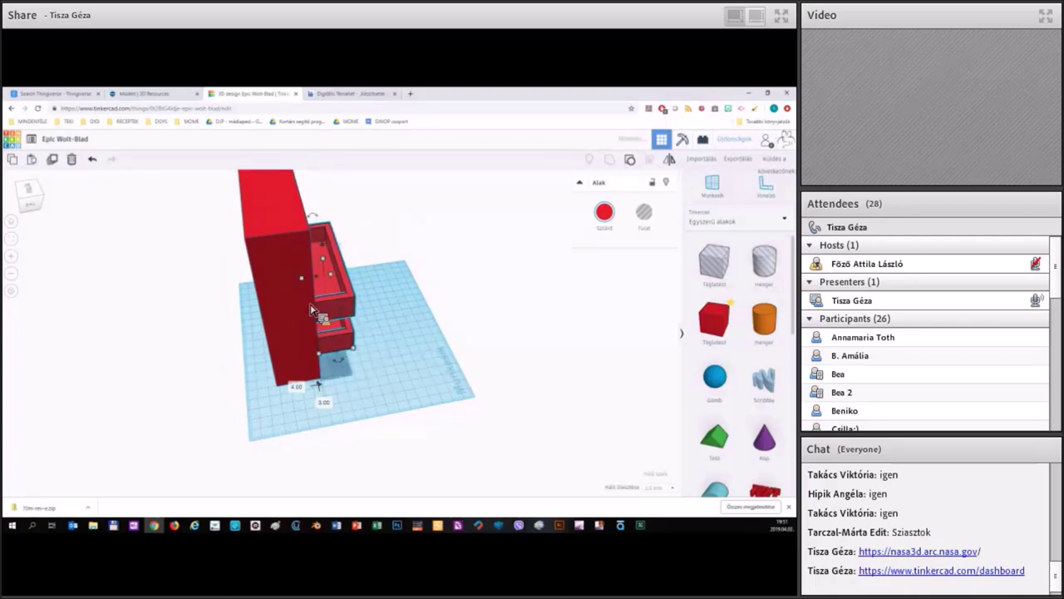
pyautogui.moveTo(314, 310); pyautogui.dragTo(318, 311, button='right')
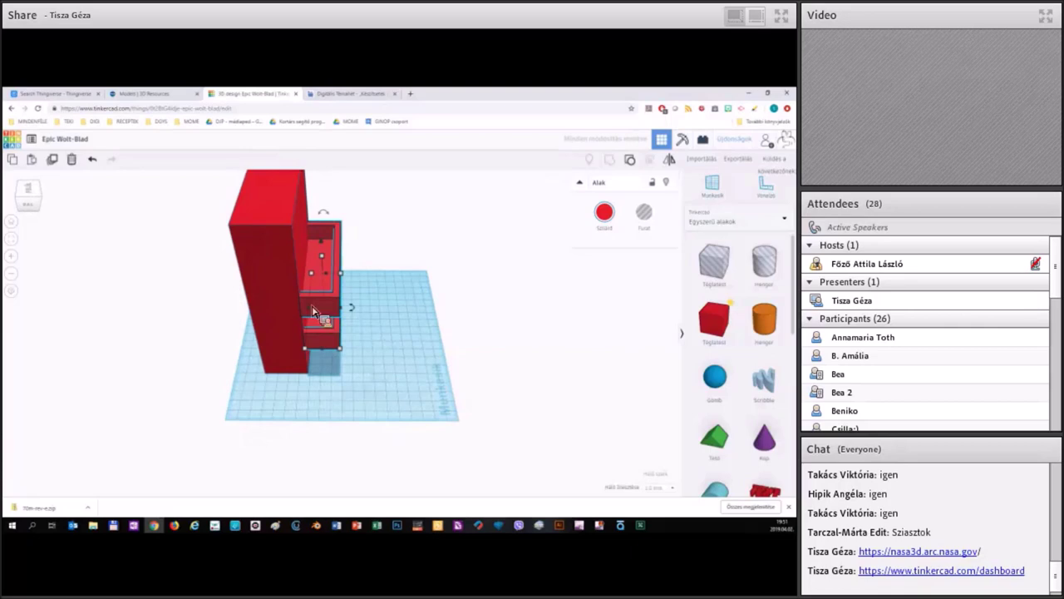
pyautogui.scroll(2, 316, 297)
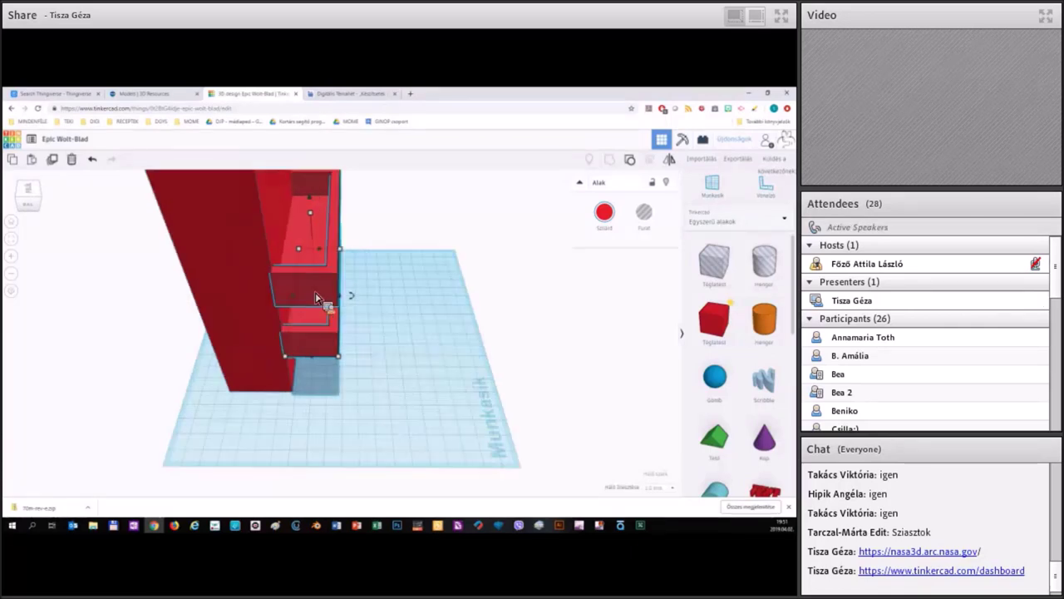
pyautogui.scroll(3, 325, 396)
pyautogui.scroll(-2, 308, 411)
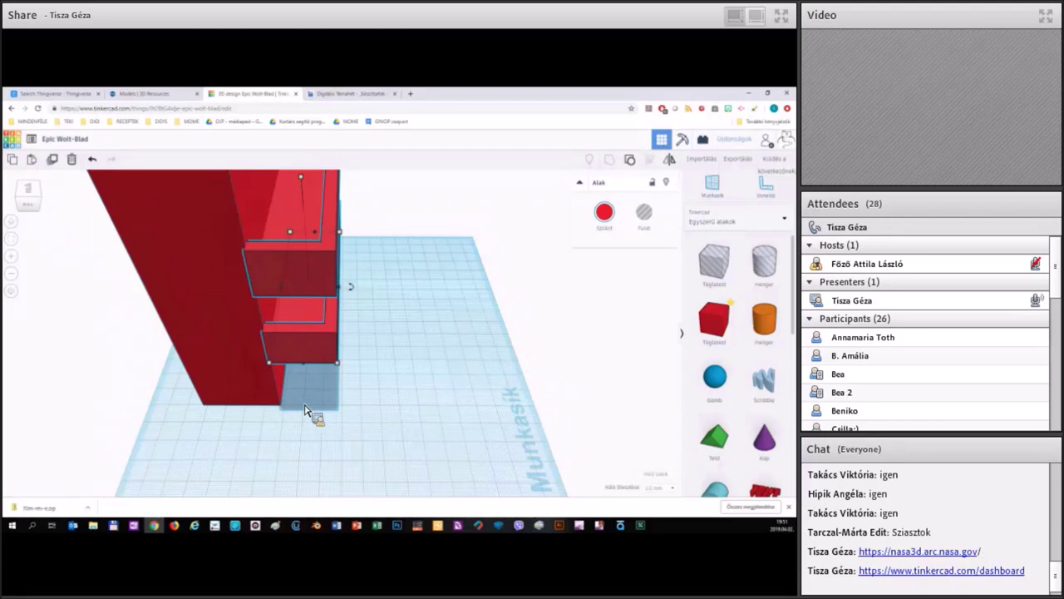
pyautogui.scroll(-2, 308, 407)
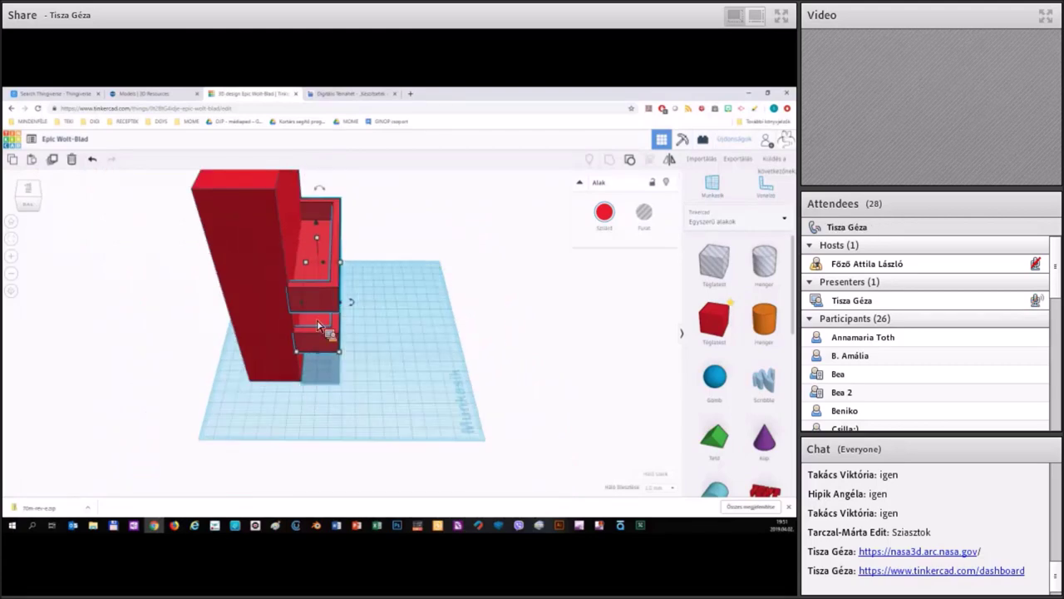
pyautogui.scroll(-2, 316, 317)
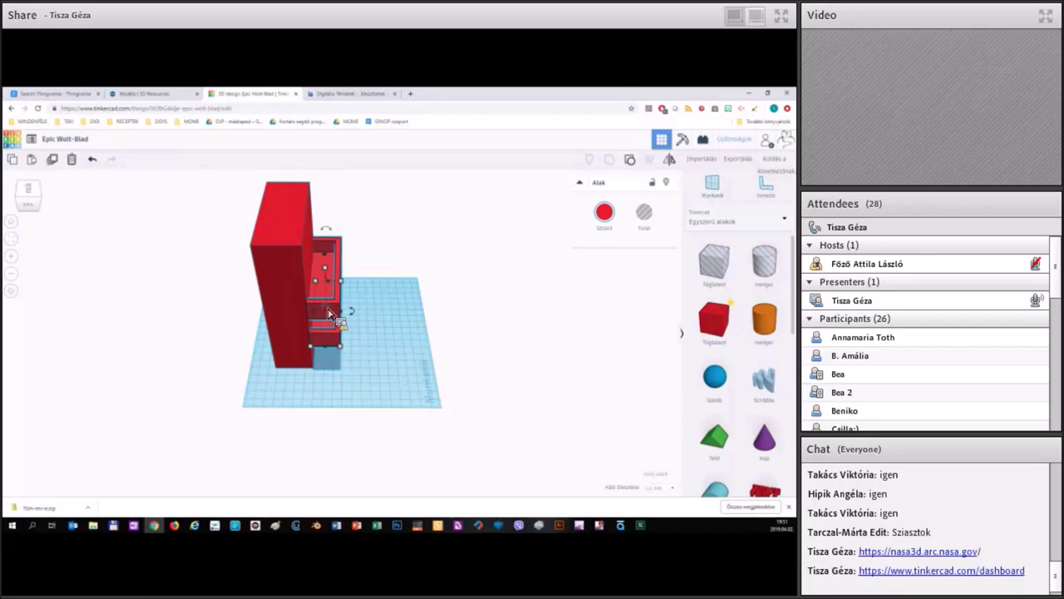
# - Nudge the grouped trays 3 mm into the tall box so the shapes overlap
pyautogui.click(427, 322)
pyautogui.press('Left')
pyautogui.press('Left')
pyautogui.press('Left')
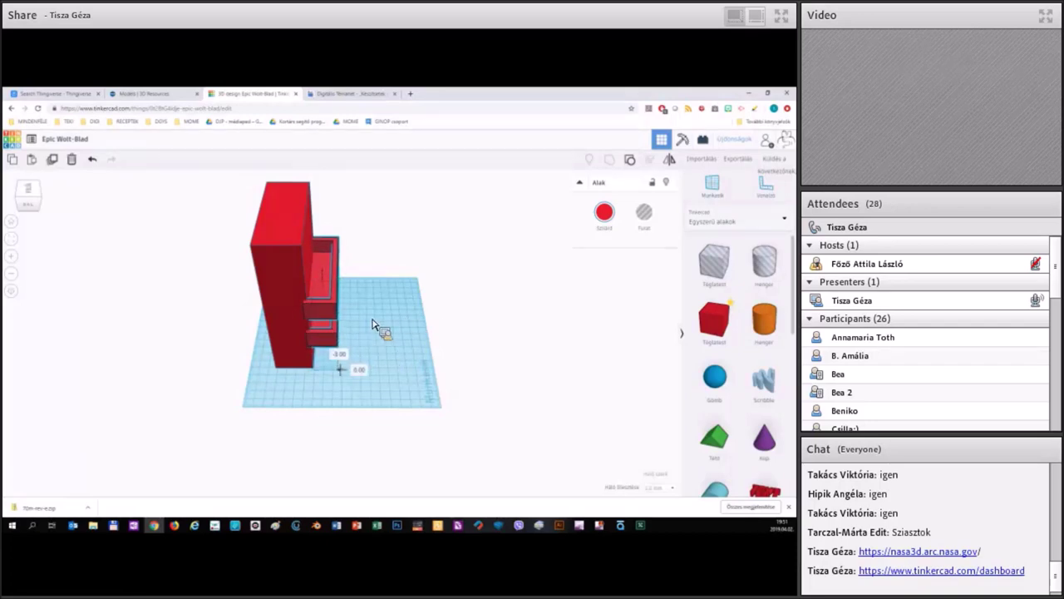
pyautogui.moveTo(351, 349); pyautogui.dragTo(344, 348)
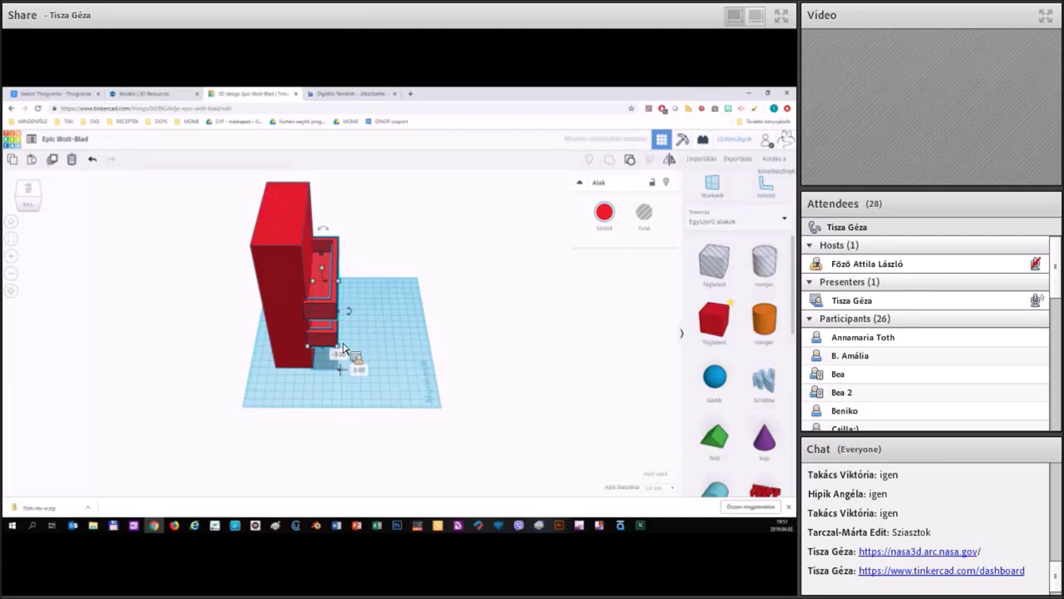
pyautogui.click(343, 349)
# - Align the trays with the tall box along its width and group everything into one body
pyautogui.moveTo(343, 348); pyautogui.dragTo(640, 230, button='right')
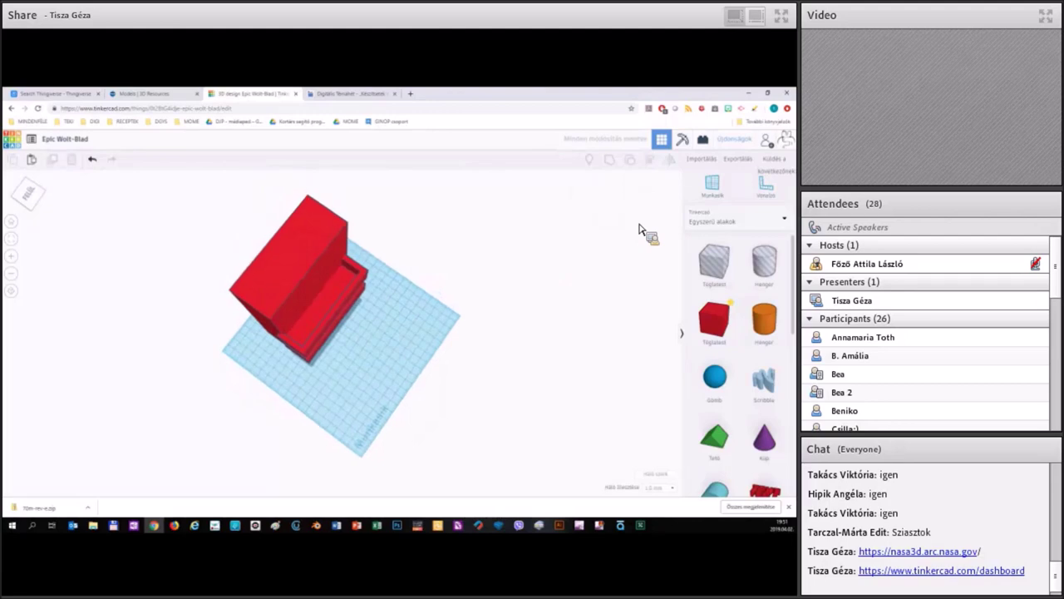
pyautogui.moveTo(409, 344); pyautogui.dragTo(242, 188)
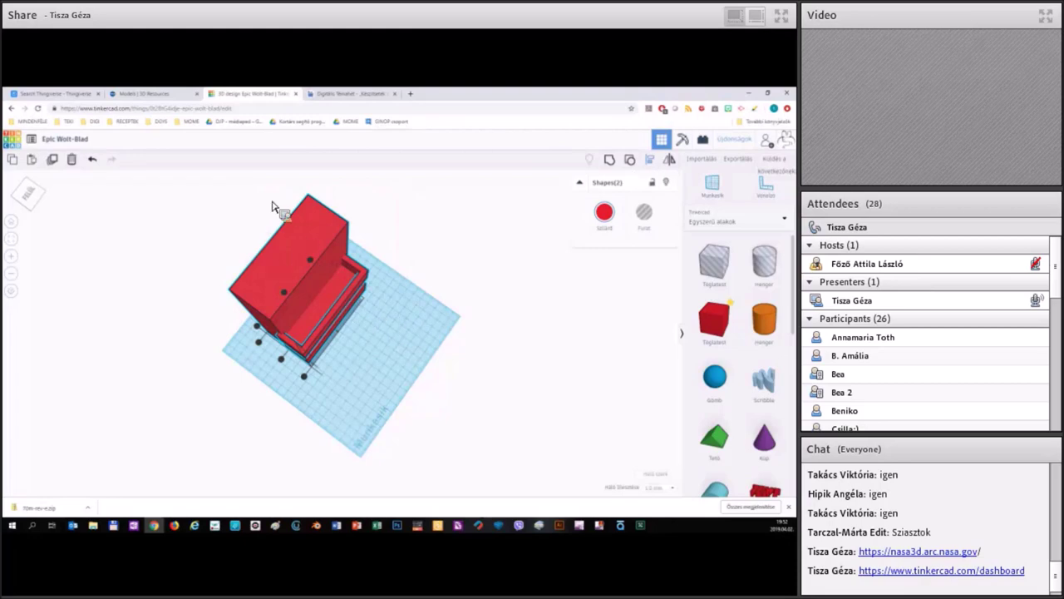
pyautogui.click(610, 159)
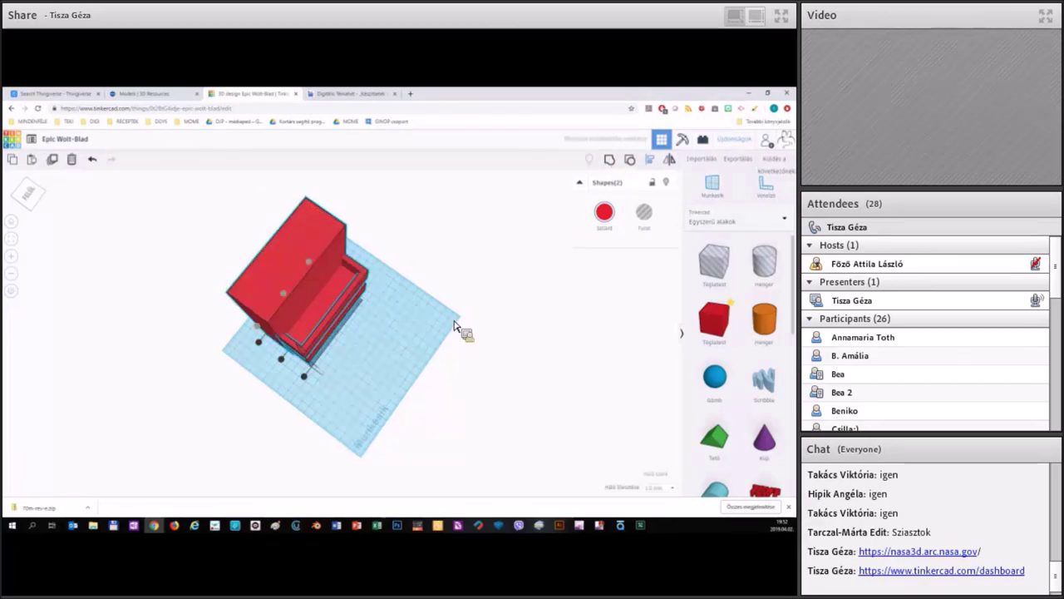
pyautogui.click(416, 326)
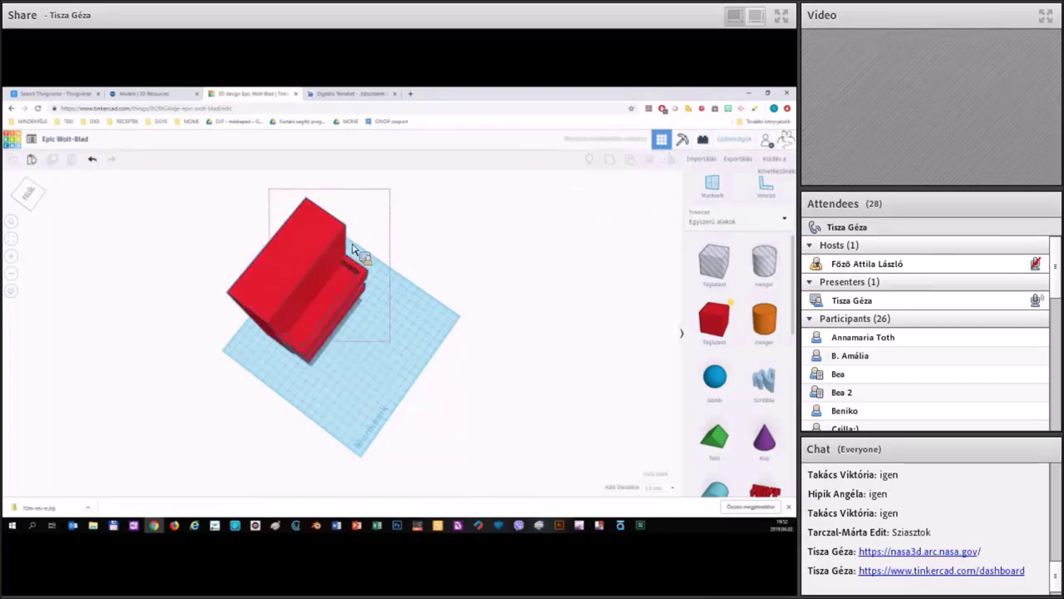
pyautogui.click(353, 248)
pyautogui.click(411, 324)
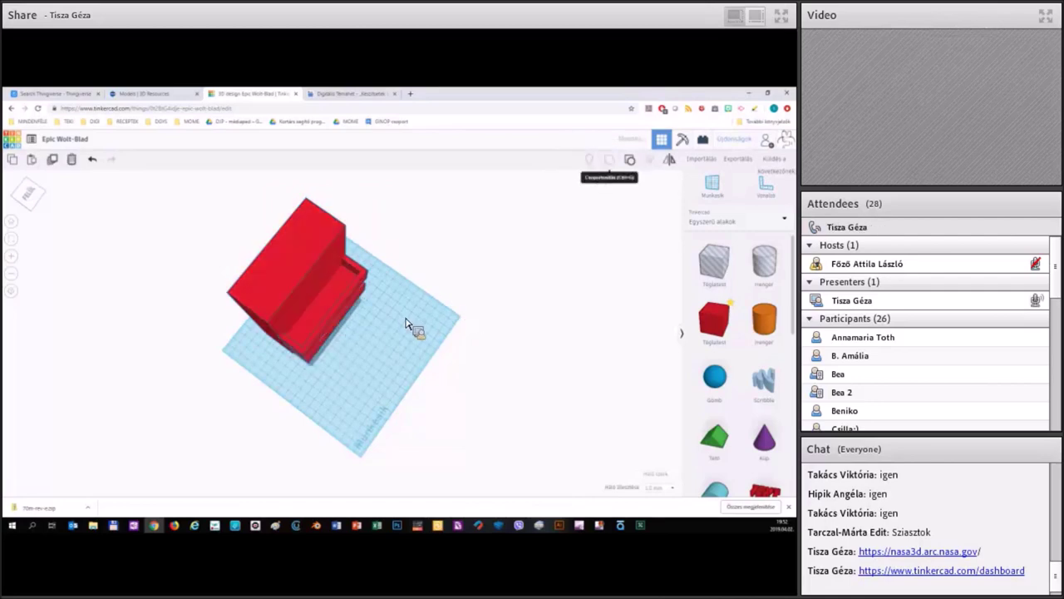
pyautogui.hotkey('ctrl', 'a')
pyautogui.moveTo(407, 315); pyautogui.dragTo(434, 344, button='right')
pyautogui.click(435, 297)
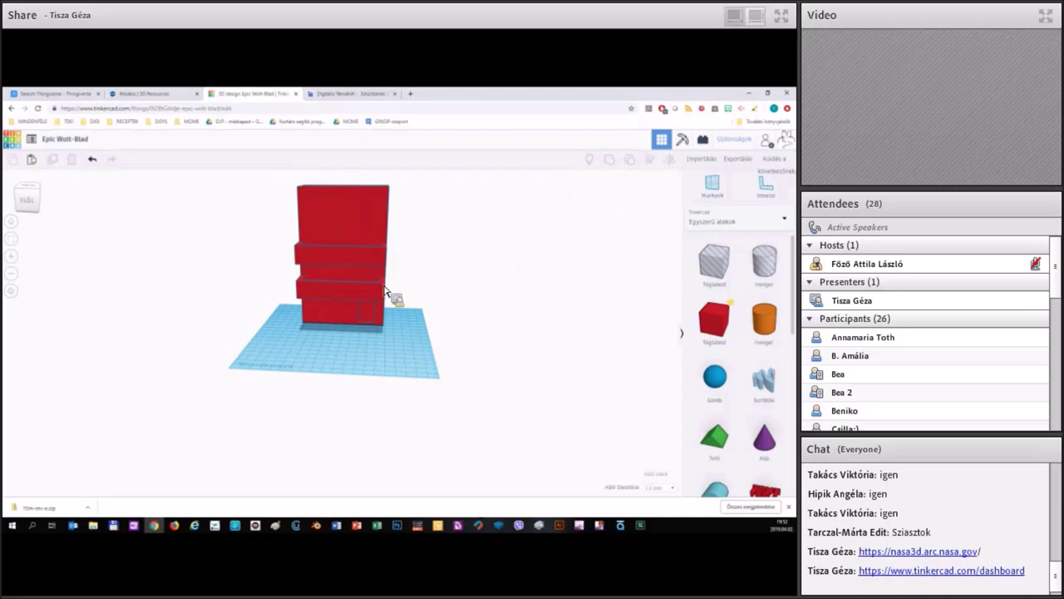
pyautogui.click(375, 350)
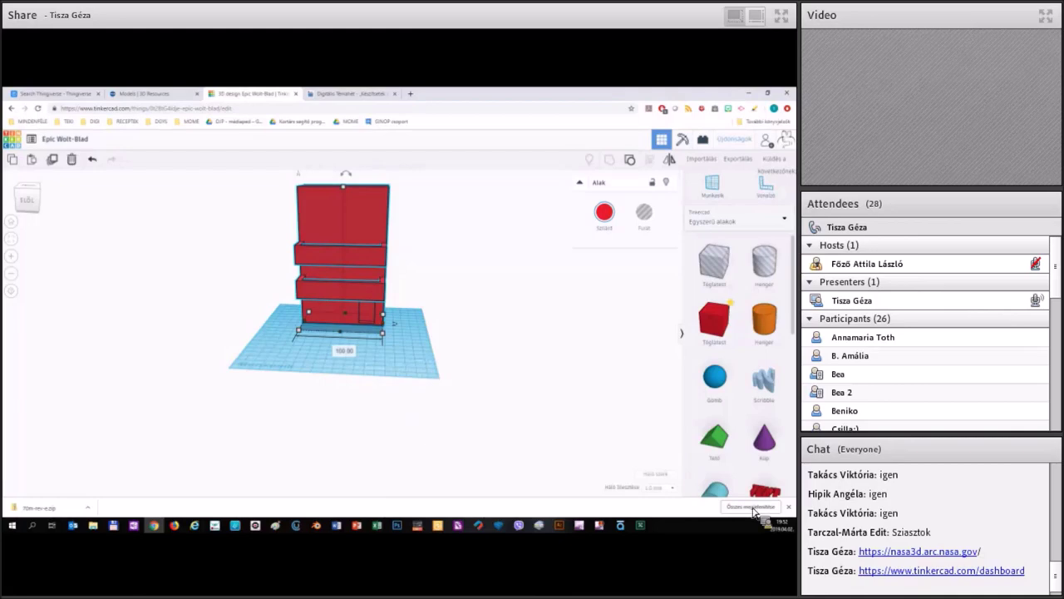
# - Place a teal round roof shape on the workplane in front of the body and rotate it by 90°
pyautogui.moveTo(491, 420); pyautogui.dragTo(393, 371, button='right')
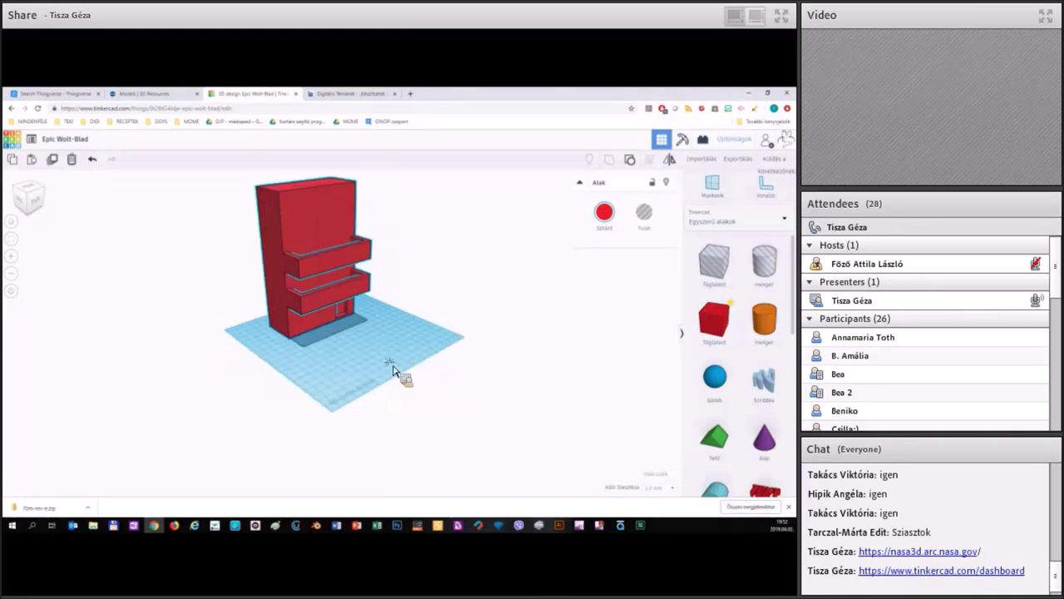
pyautogui.moveTo(494, 399); pyautogui.dragTo(420, 397, button='right')
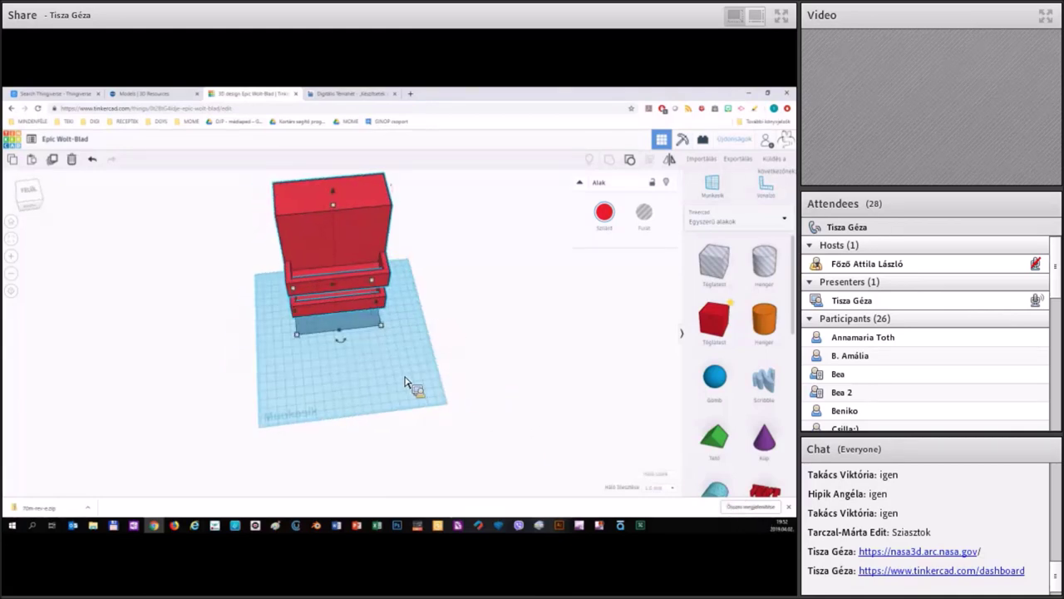
pyautogui.moveTo(405, 375); pyautogui.dragTo(389, 364)
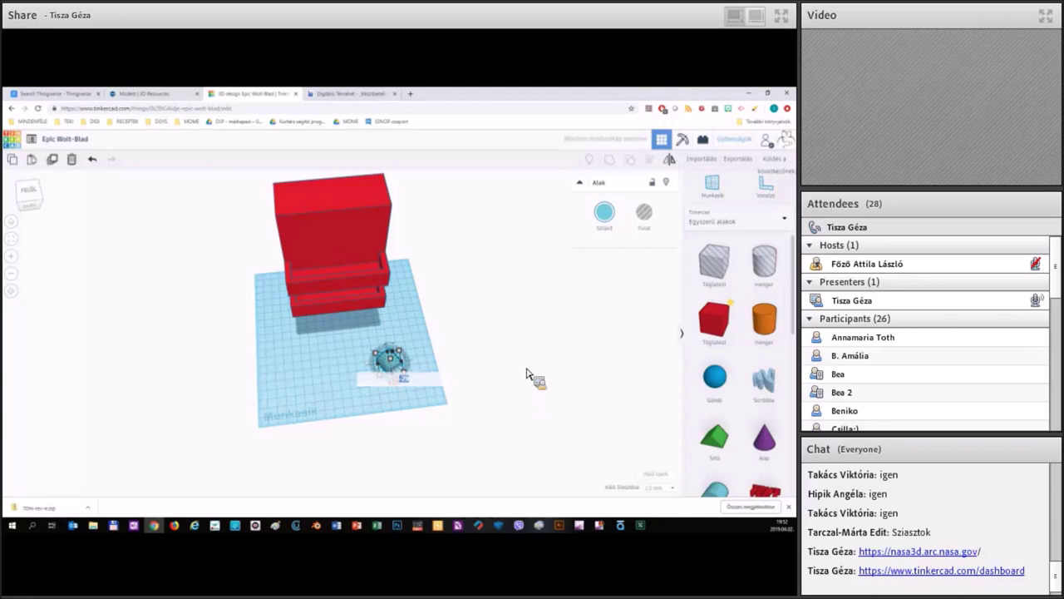
pyautogui.write('90')
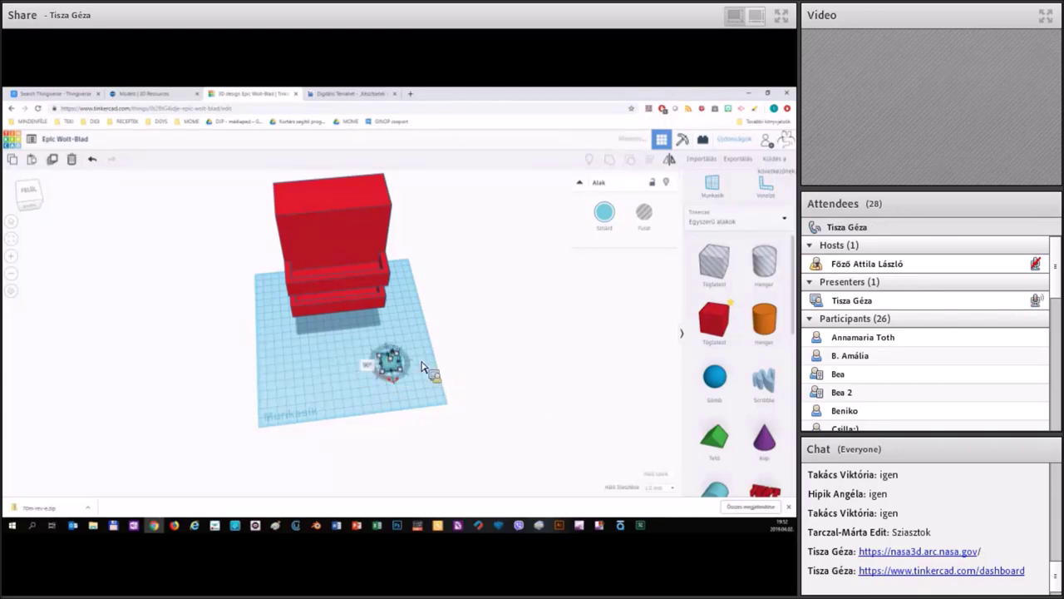
pyautogui.click(408, 217)
# - Set the rotated round roof's length to 100 mm
pyautogui.moveTo(393, 349); pyautogui.dragTo(452, 414, button='right')
pyautogui.moveTo(452, 416); pyautogui.dragTo(300, 352)
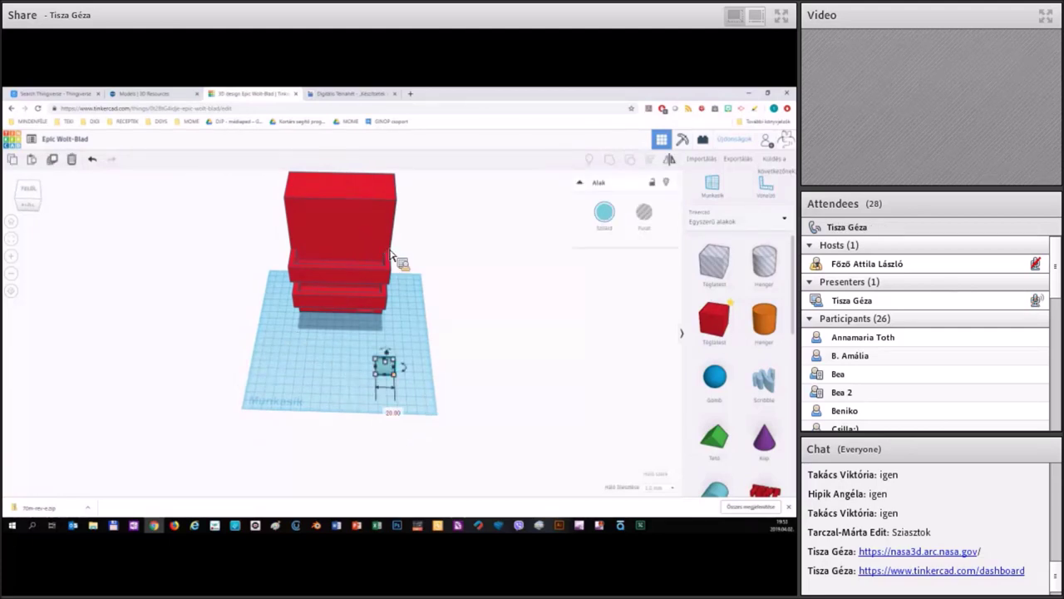
pyautogui.write('100')
pyautogui.press('Return')
# - Raise the round roof to an elevation of 160 mm above the workplane
pyautogui.press('Tab')
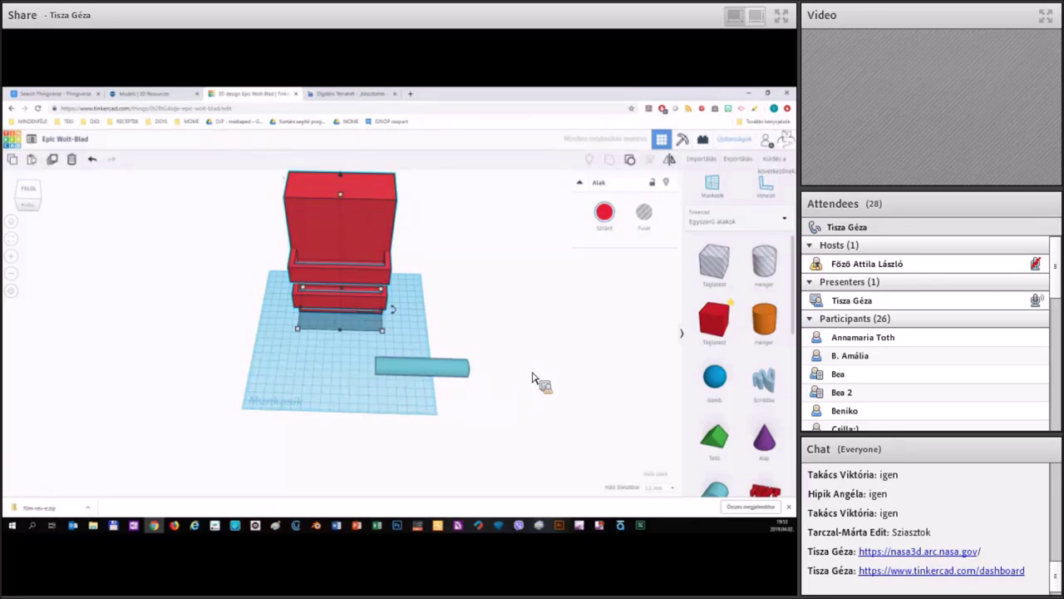
pyautogui.click(462, 366)
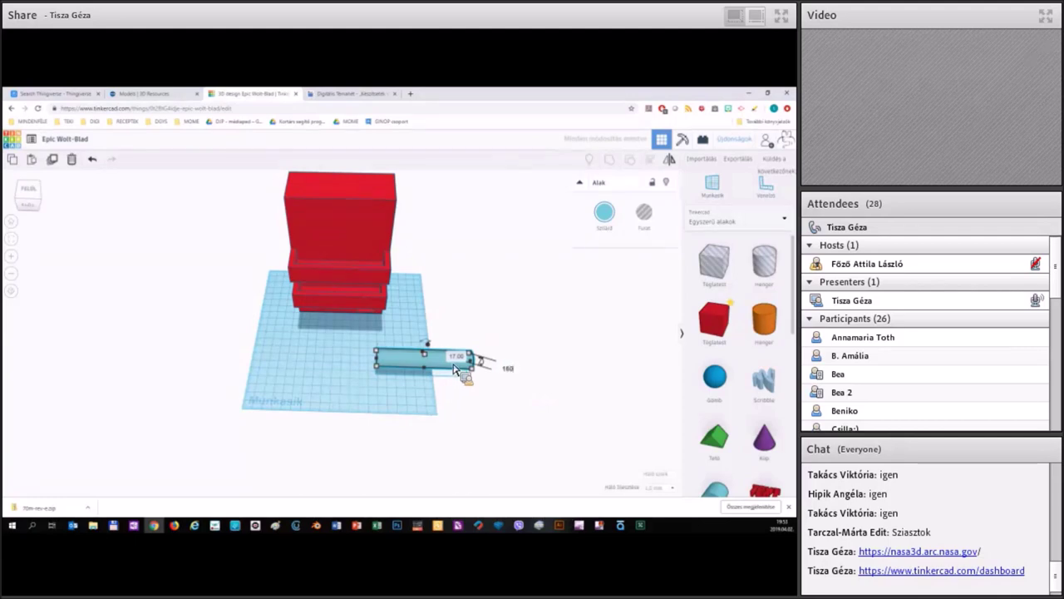
pyautogui.press('Return')
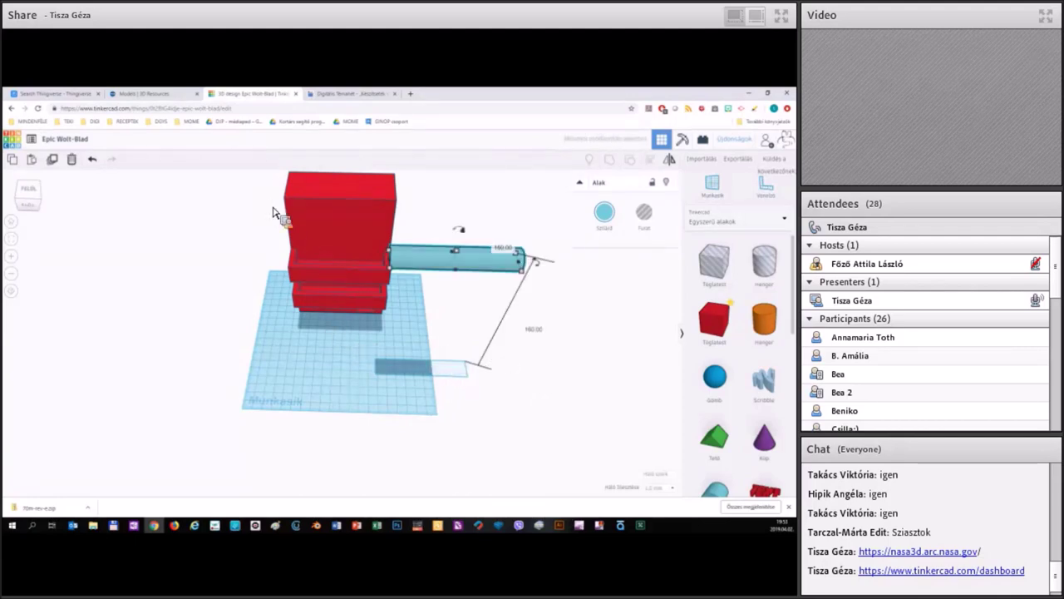
# - Align the teal round roof with the red body at the body's back side
pyautogui.moveTo(273, 207); pyautogui.dragTo(579, 190, button='right')
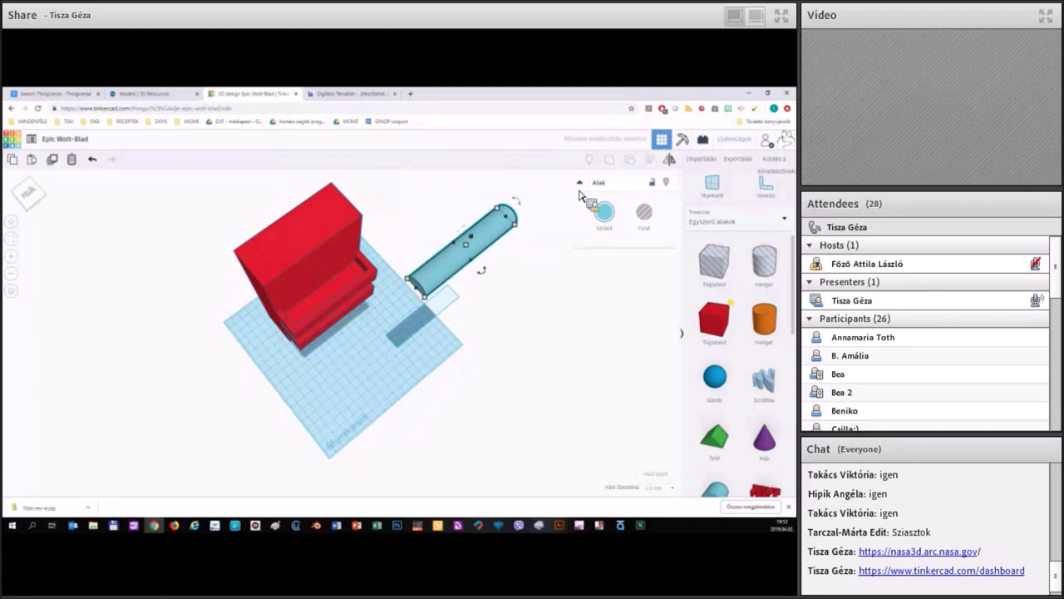
pyautogui.click(313, 259)
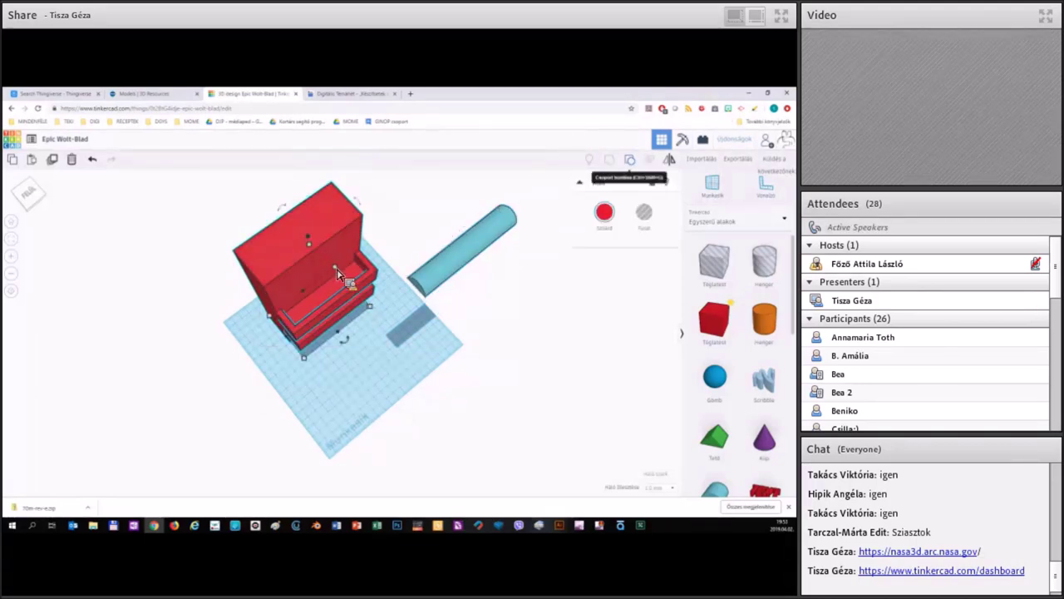
pyautogui.press('Escape')
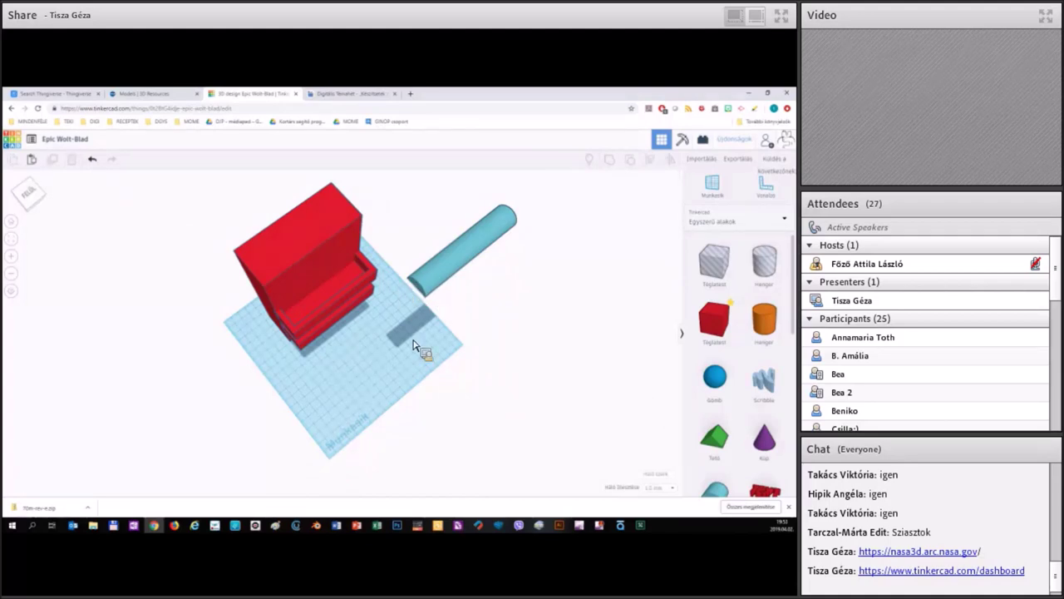
pyautogui.click(91, 159)
pyautogui.moveTo(410, 201); pyautogui.dragTo(326, 344)
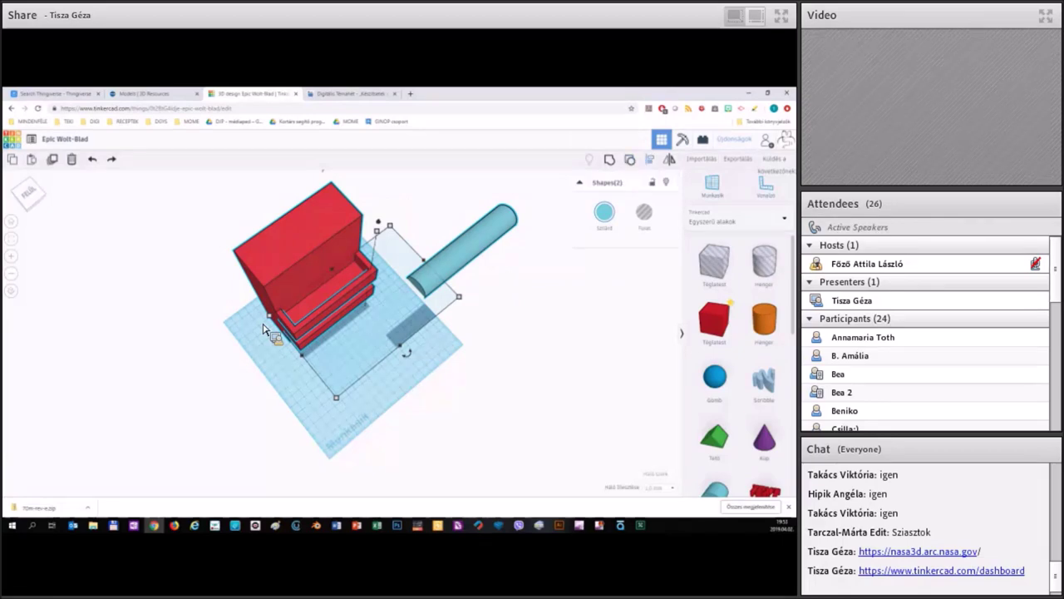
pyautogui.press('l')
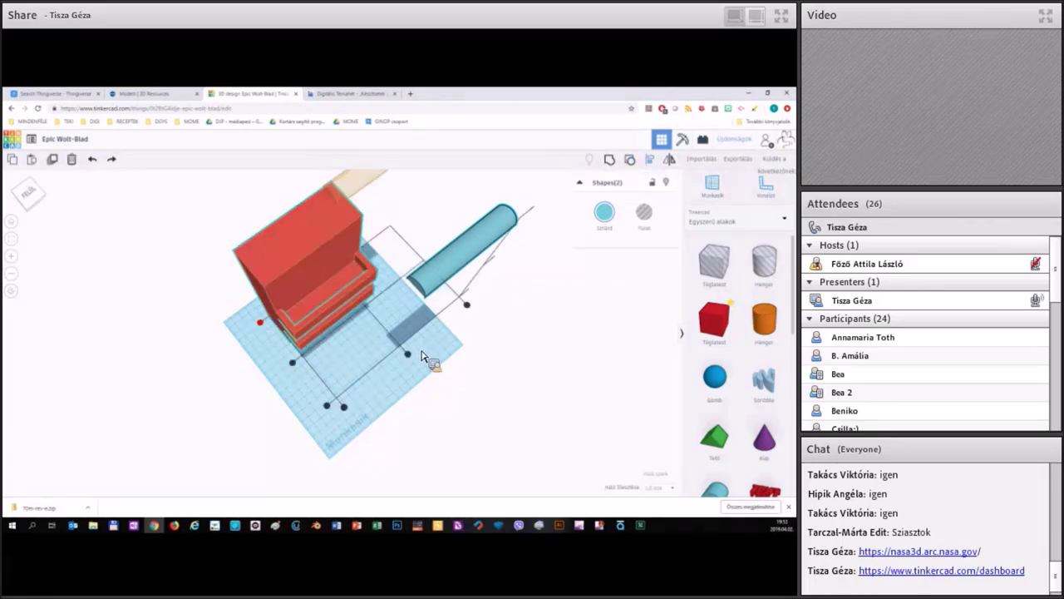
pyautogui.click(260, 322)
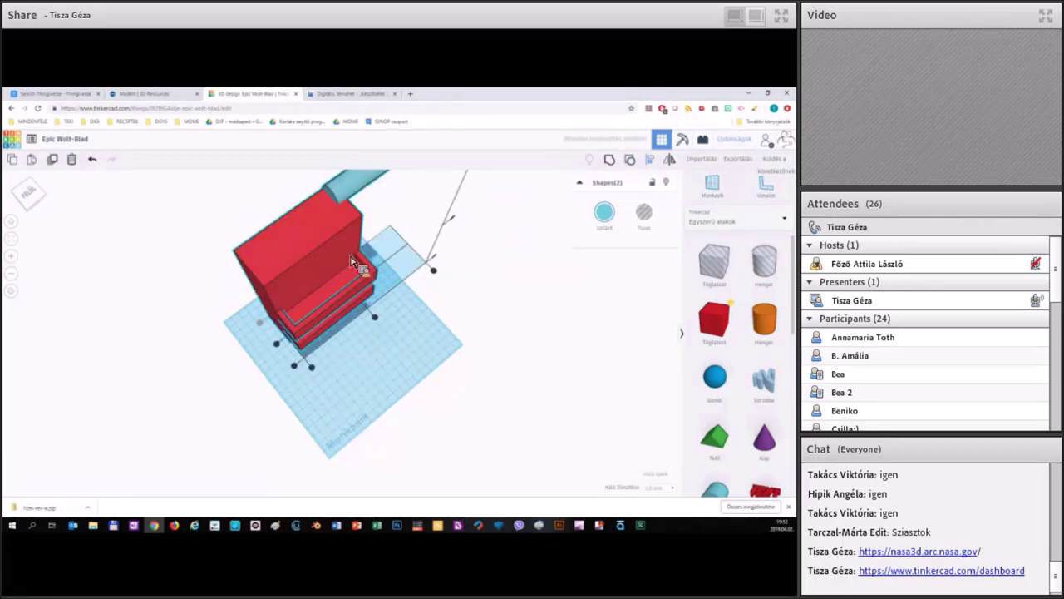
pyautogui.press('Escape')
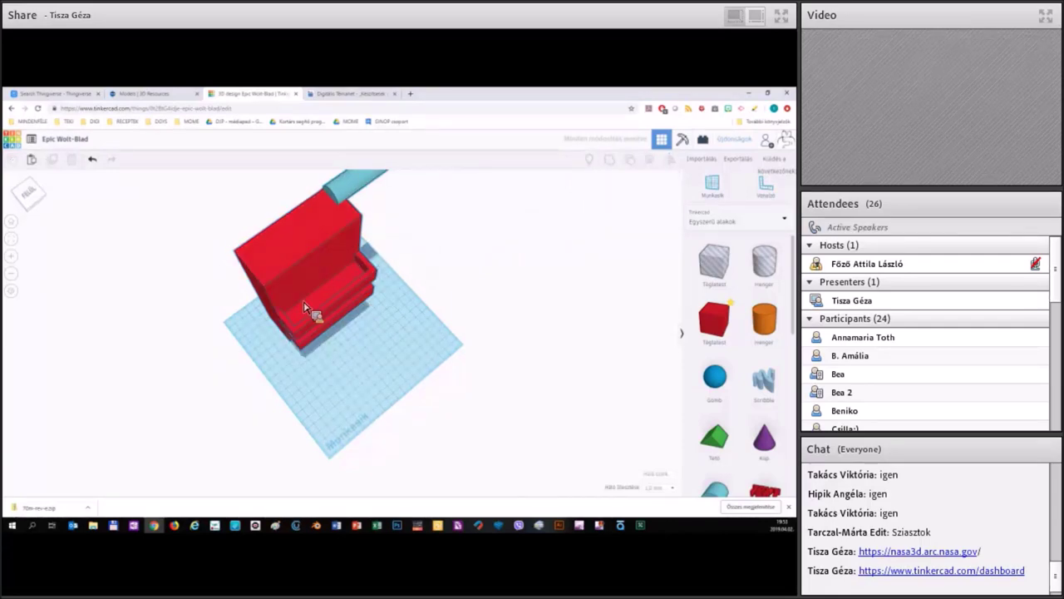
pyautogui.scroll(3, 302, 310)
pyautogui.scroll(-5, 313, 349)
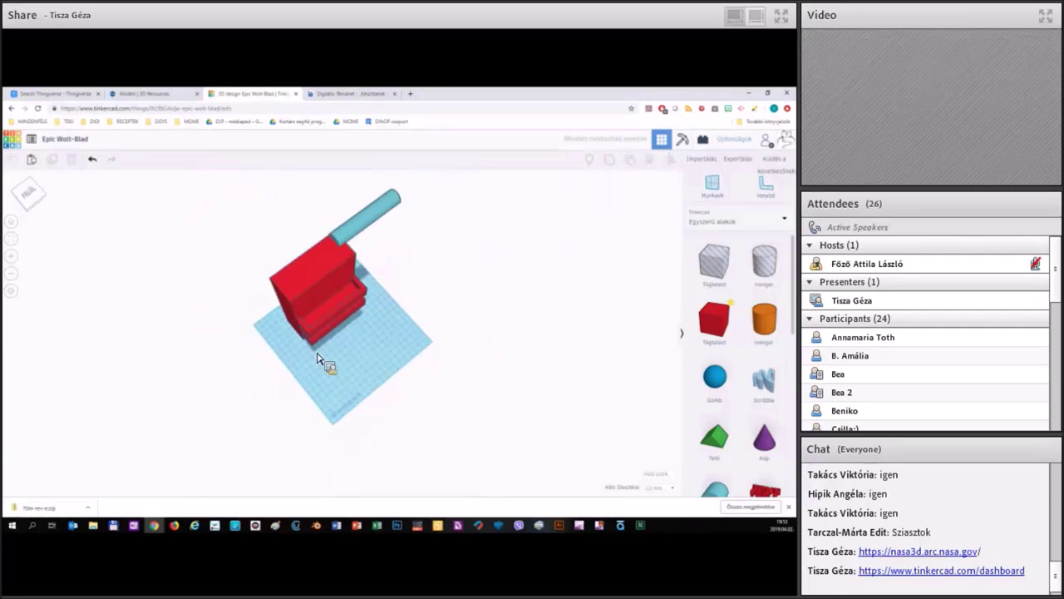
# - Check the red body's footprint dimensions and move the round roof away from behind the body
pyautogui.click(319, 348)
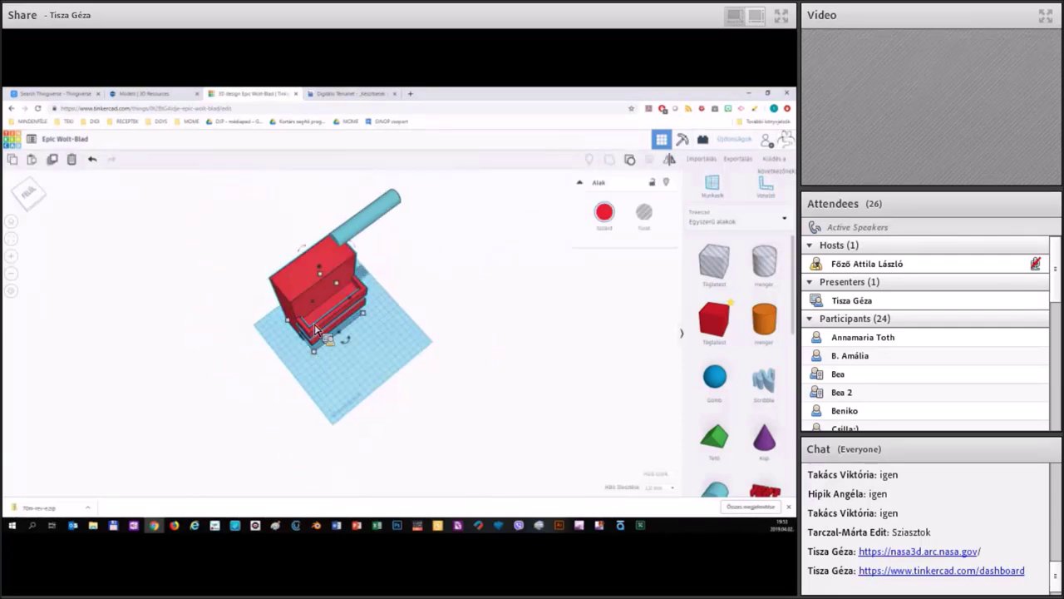
pyautogui.moveTo(314, 351)
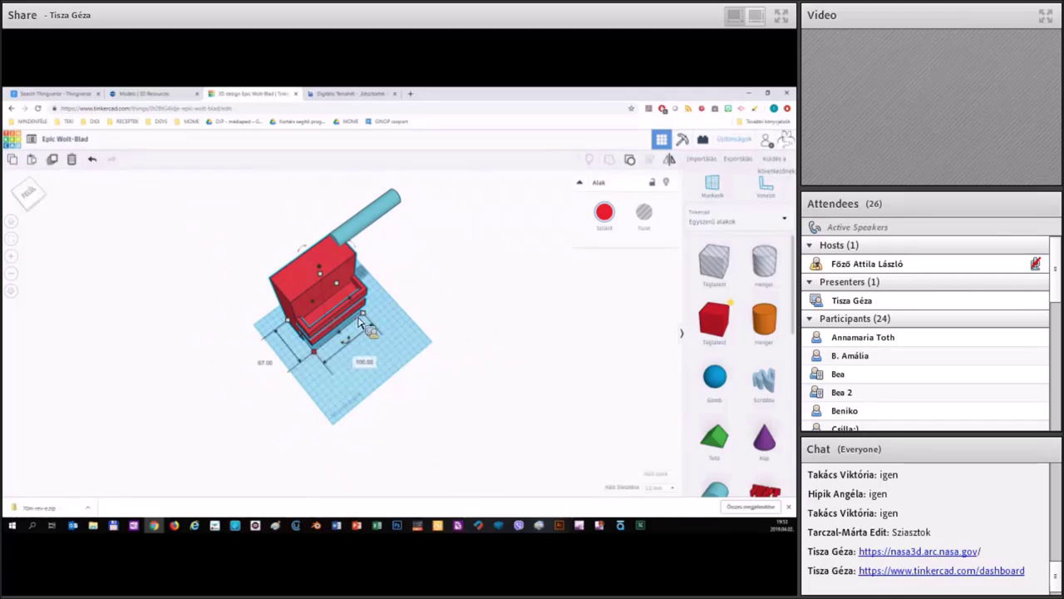
pyautogui.click(538, 189)
pyautogui.moveTo(365, 218); pyautogui.dragTo(454, 229)
pyautogui.hotkey('ctrl', 'z')
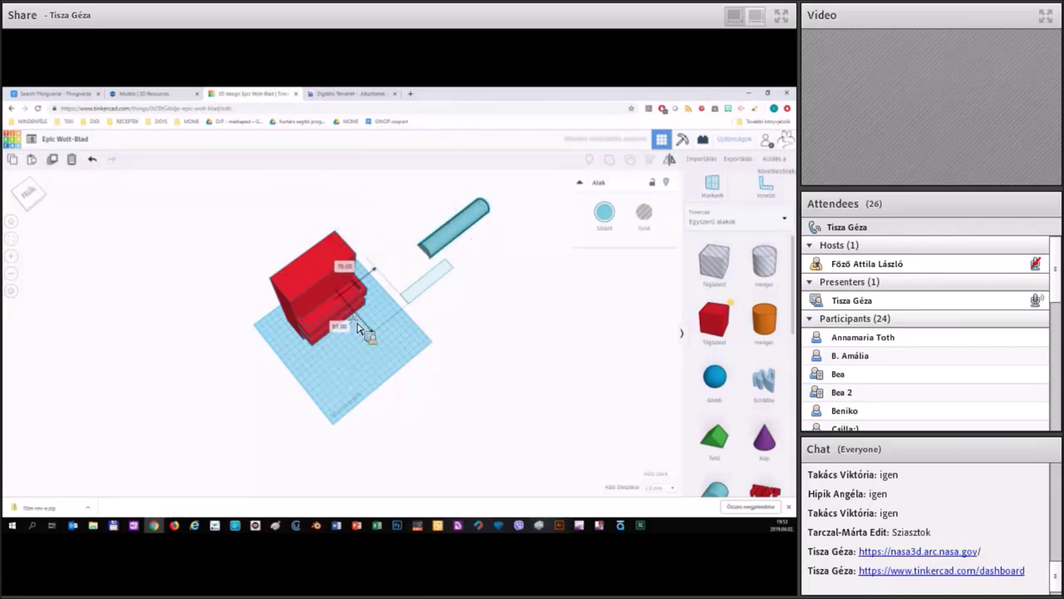
# - Ungroup the red body and move the pair of trays forward, clear of the tall box
pyautogui.click(359, 328)
pyautogui.press('Delete')
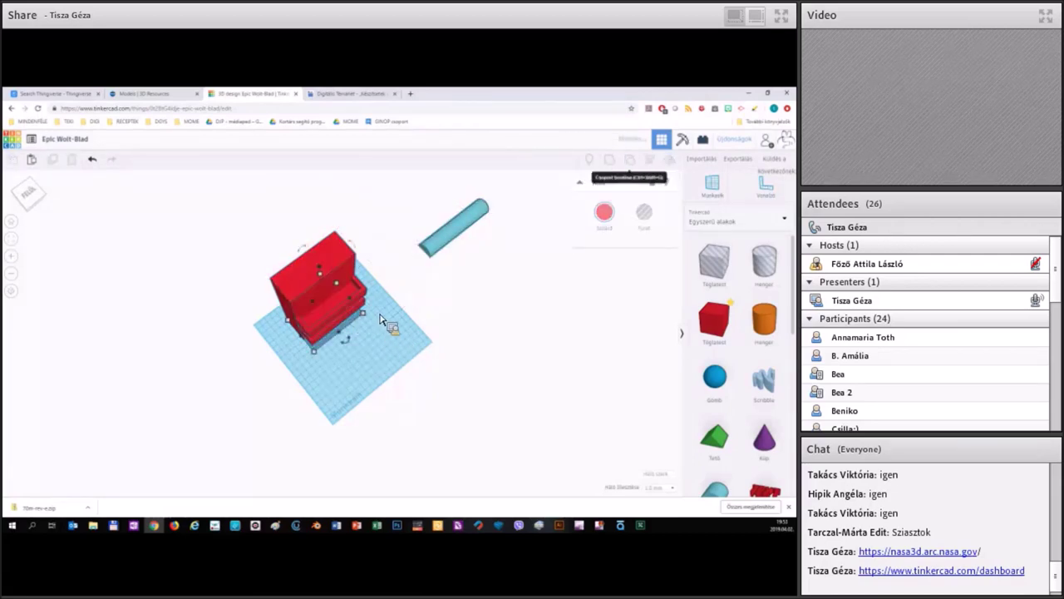
pyautogui.moveTo(358, 324); pyautogui.dragTo(462, 329)
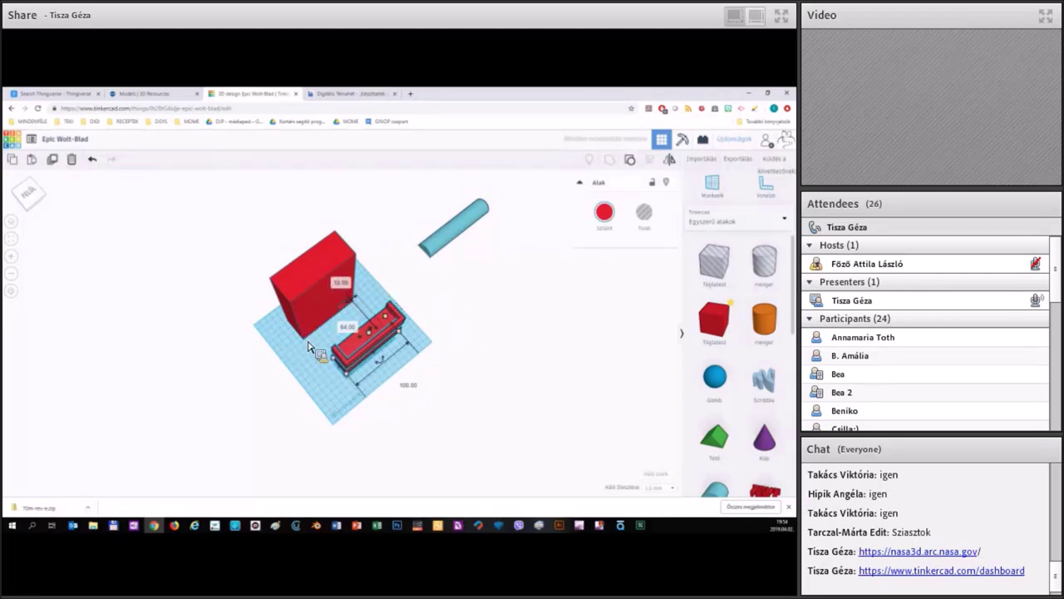
pyautogui.click(281, 335)
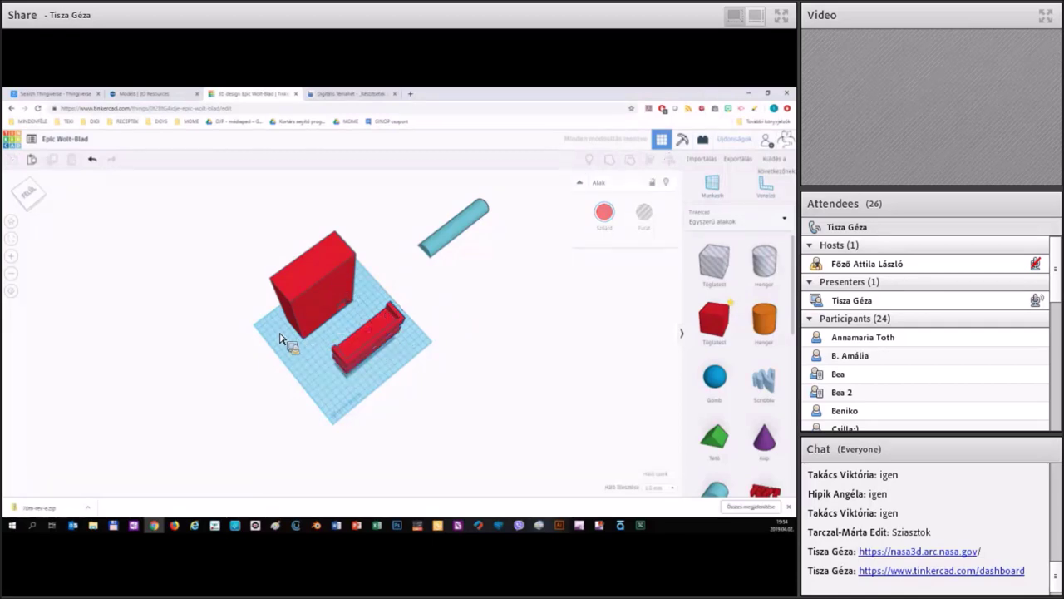
pyautogui.click(288, 334)
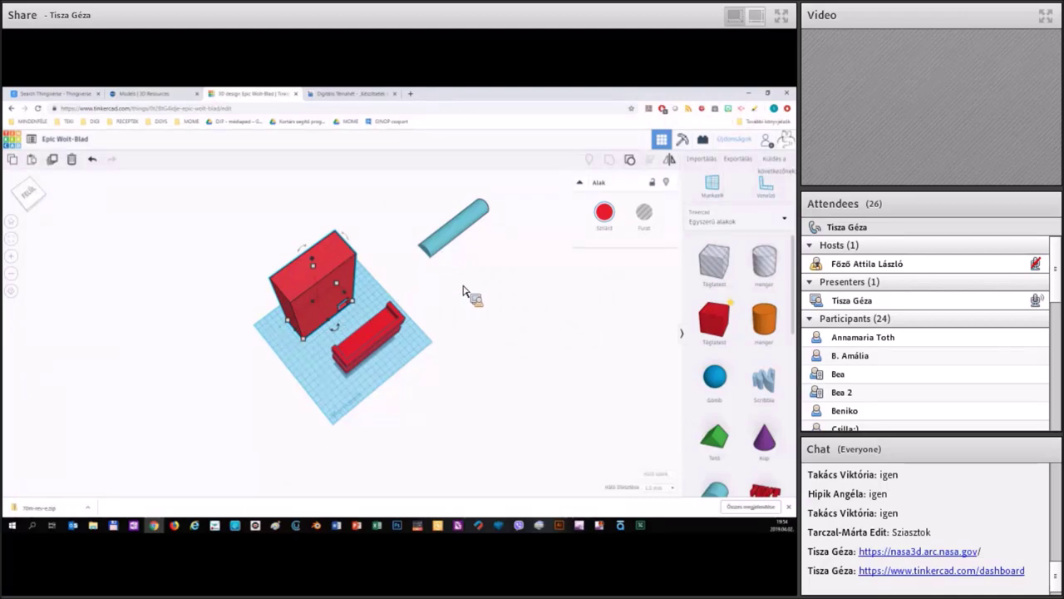
# - Set the round roof's width to 40 mm and its height to 20 mm
pyautogui.click(456, 230)
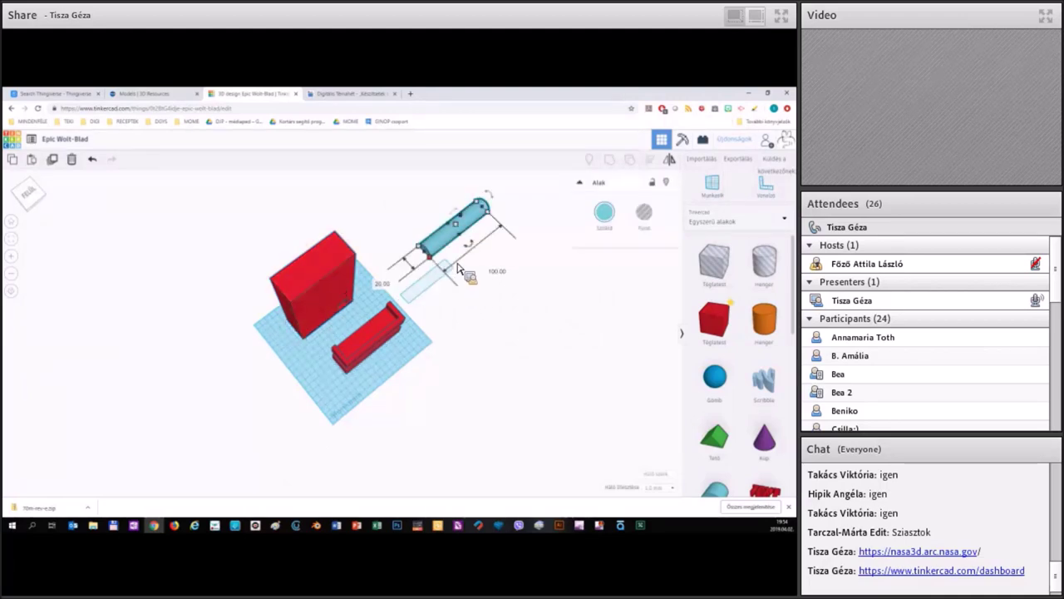
pyautogui.click(383, 284)
pyautogui.write('40')
pyautogui.press('Return')
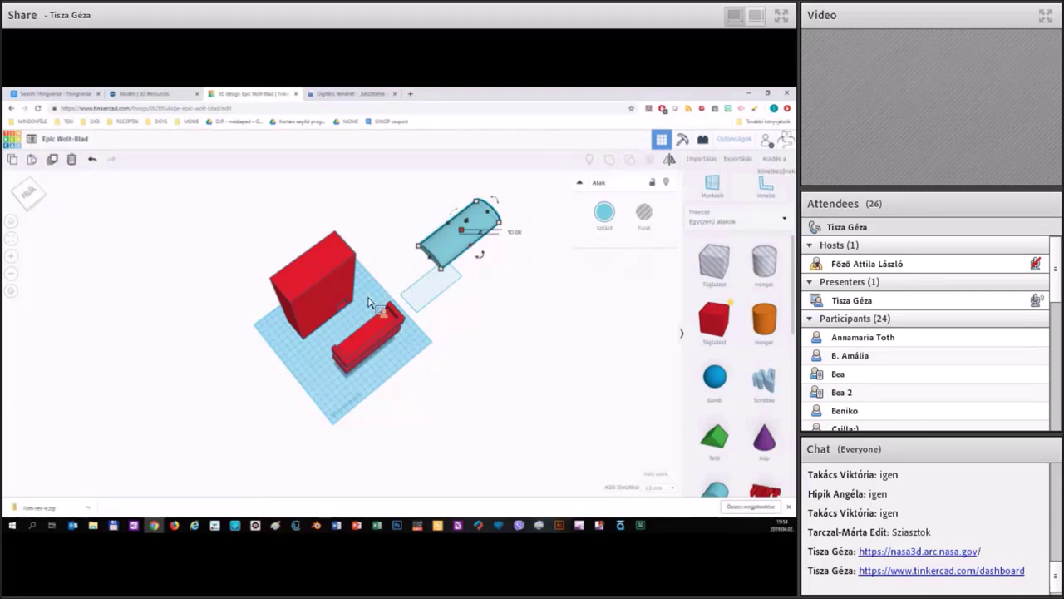
pyautogui.write('20')
pyautogui.press('Return')
pyautogui.press('Escape')
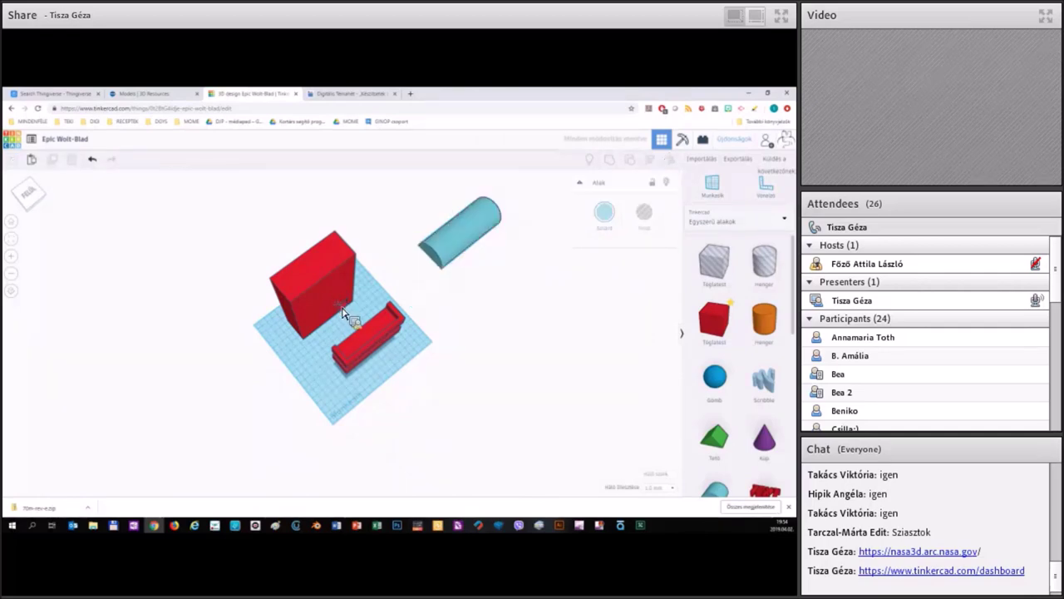
# - Move the pair of trays back against the front face of the tall box
pyautogui.moveTo(339, 350); pyautogui.dragTo(282, 355)
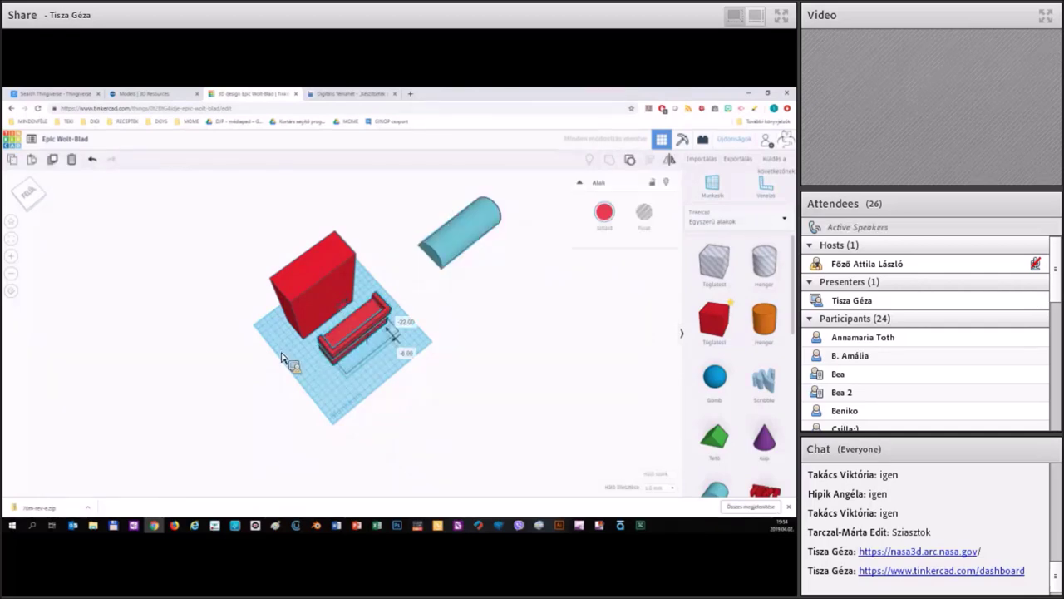
pyautogui.press('Up')
pyautogui.press('Up')
pyautogui.press('Up')
pyautogui.press('Up')
pyautogui.press('Up')
pyautogui.press('Up')
pyautogui.press('Up')
pyautogui.press('Up')
pyautogui.press('Left')
pyautogui.press('Left')
pyautogui.press('Left')
pyautogui.press('Left')
pyautogui.press('Left')
pyautogui.press('Left')
pyautogui.press('Left')
pyautogui.press('Left')
pyautogui.press('Left')
pyautogui.press('Left')
pyautogui.scroll(8, 291, 205)
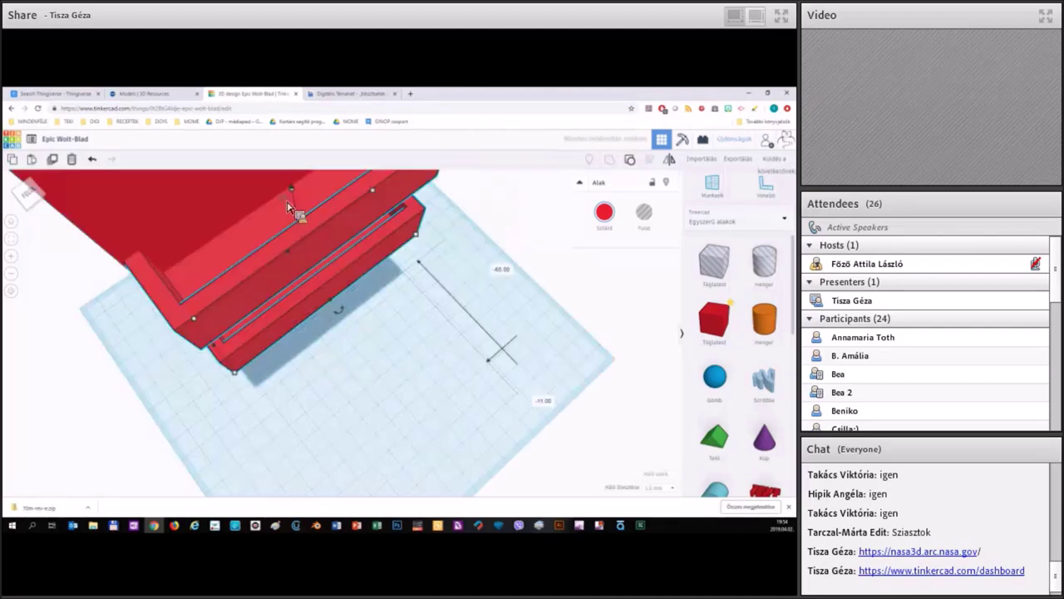
# - Nudge the trays in small grid steps to fine-tune their contact with the tall box's front face
pyautogui.moveTo(295, 203); pyautogui.dragTo(327, 222, button='right')
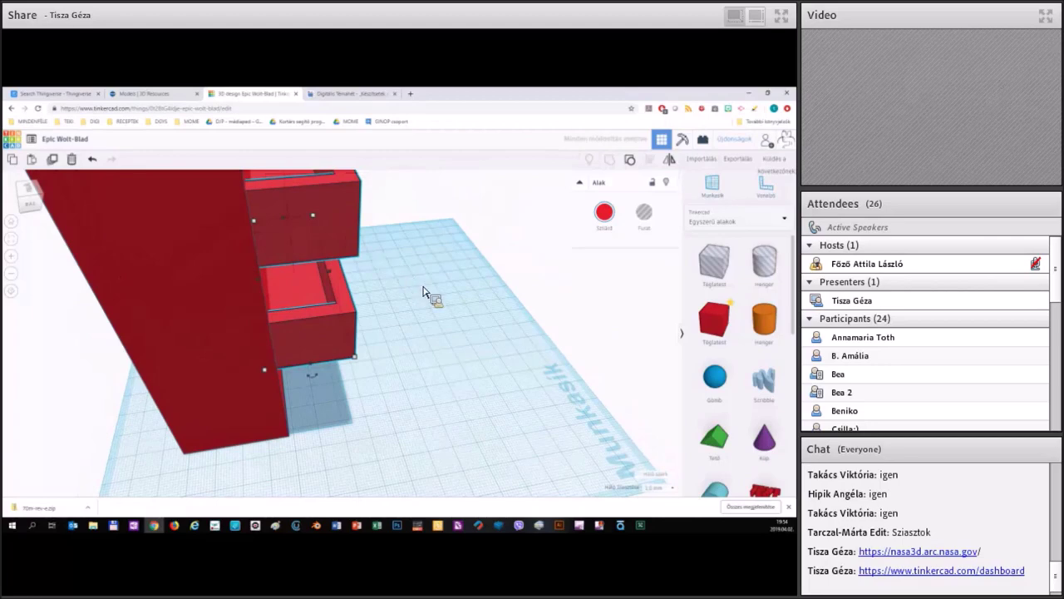
pyautogui.press('Down')
pyautogui.press('Down')
pyautogui.press('Left')
pyautogui.press('Left')
pyautogui.press('Left')
pyautogui.press('Left')
pyautogui.press('Right')
pyautogui.press('Right')
pyautogui.press('Right')
pyautogui.press('Right')
pyautogui.press('Right')
pyautogui.press('Down')
pyautogui.press('Right')
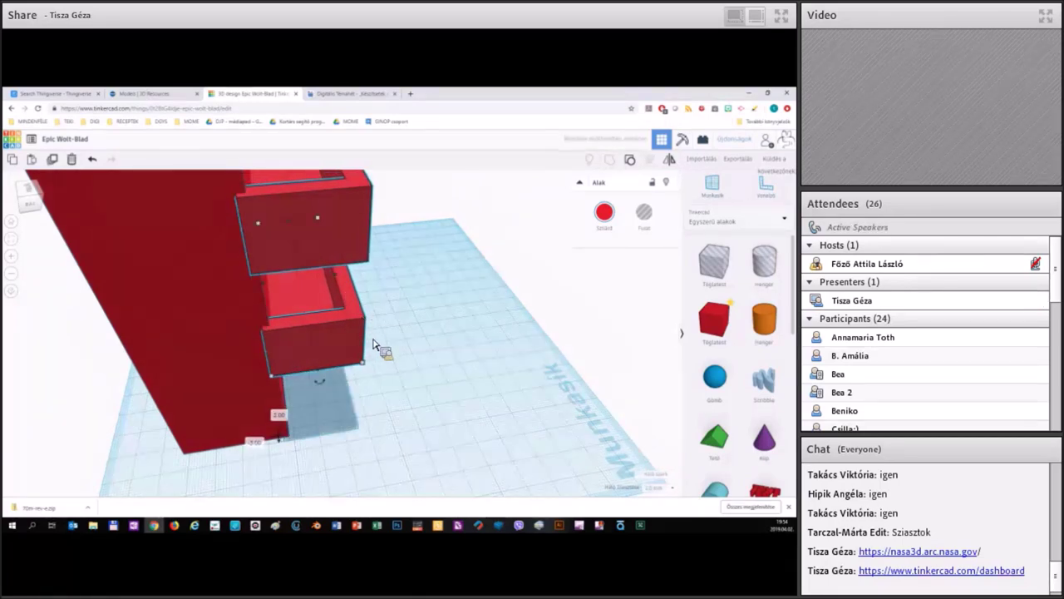
# - Align the trays with the tall box and group them into one red body again
pyautogui.scroll(-5, 380, 350)
pyautogui.moveTo(470, 183); pyautogui.dragTo(643, 167, button='right')
pyautogui.scroll(-3, 281, 359)
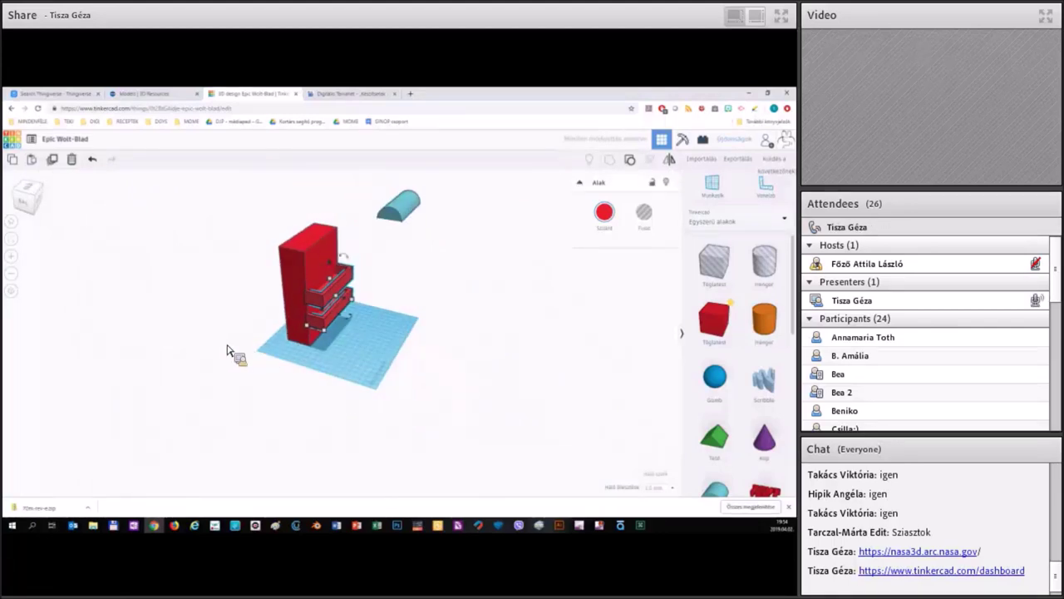
pyautogui.keyDown('shift'); pyautogui.click(283, 343); pyautogui.keyUp('shift')
pyautogui.press('l')
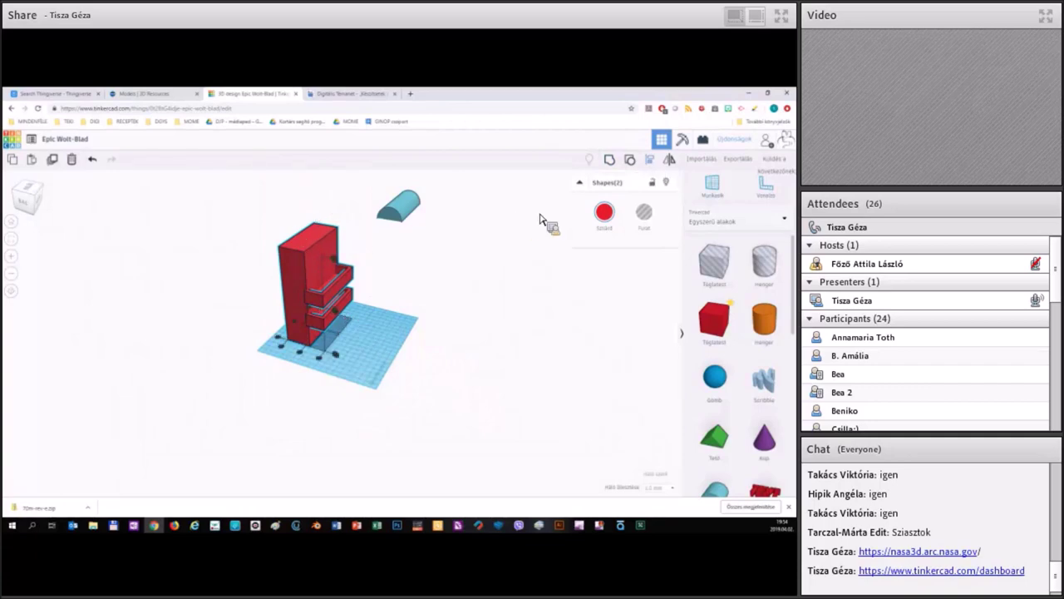
pyautogui.click(610, 160)
pyautogui.click(414, 236)
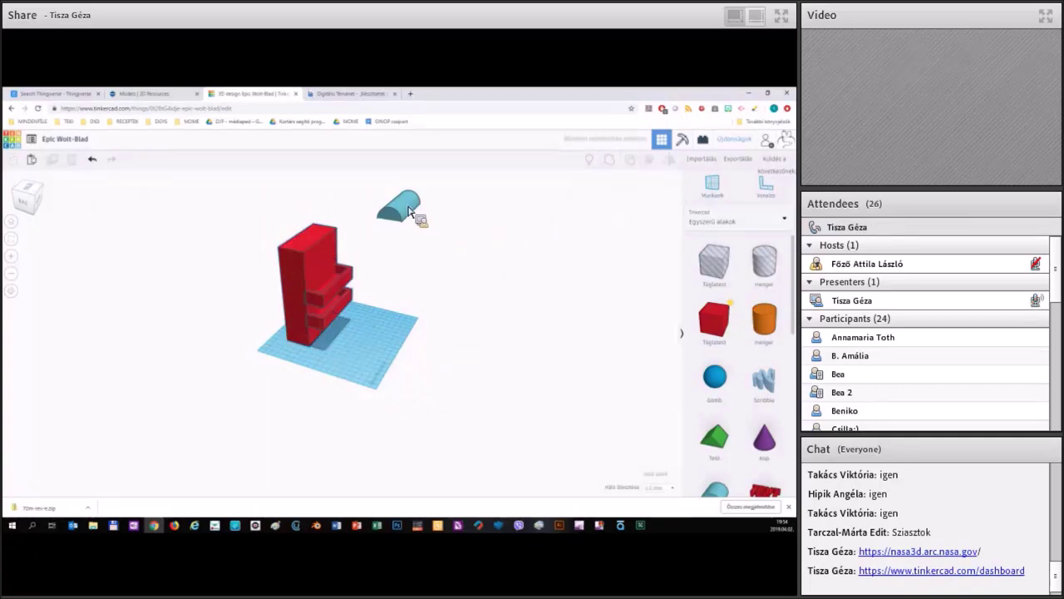
pyautogui.click(341, 286)
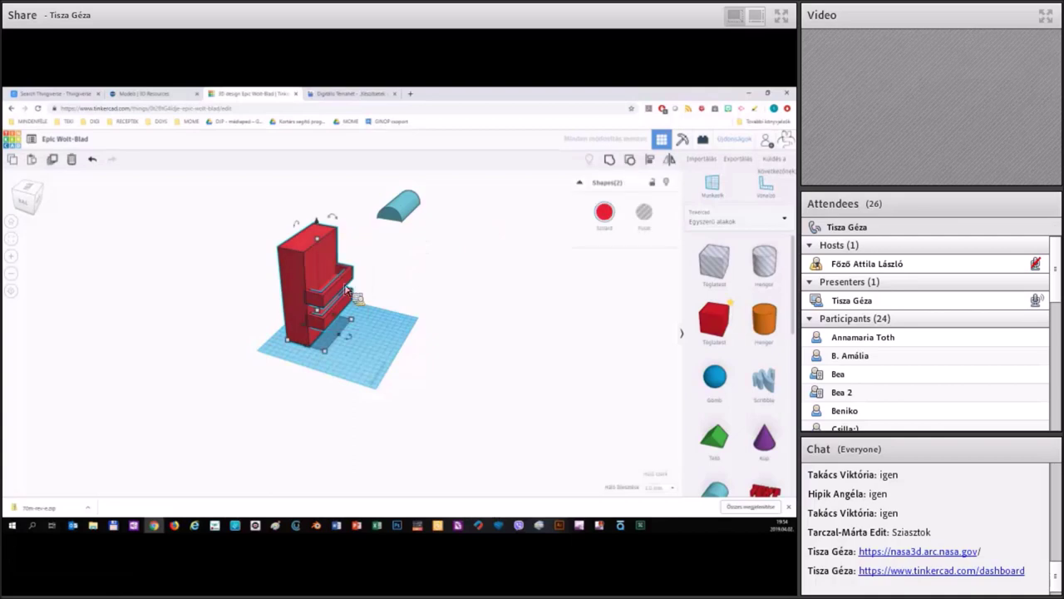
pyautogui.hotkey('ctrl', 'g')
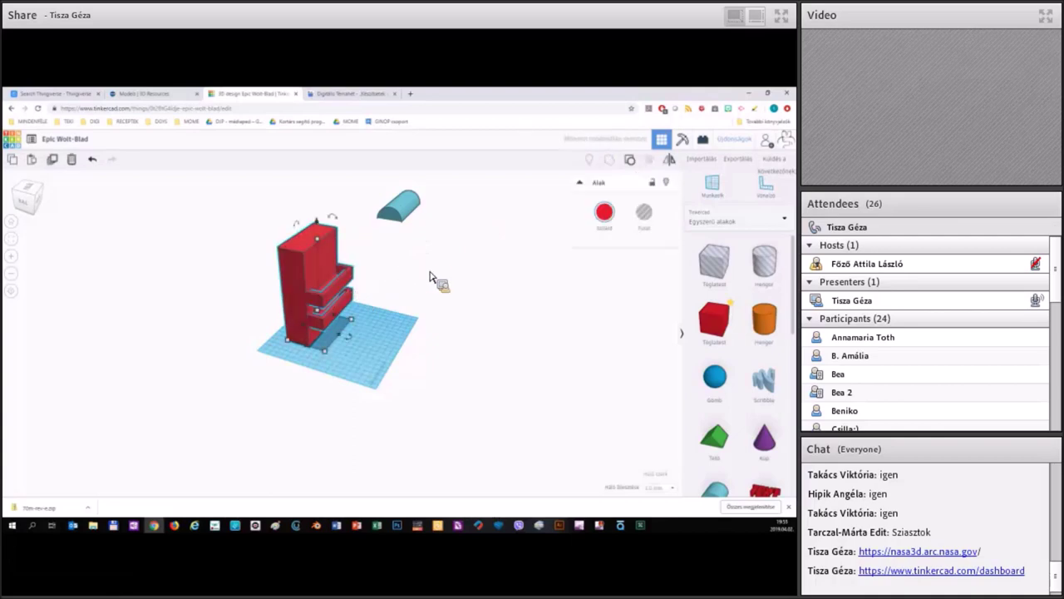
# - Move the round roof in front of the body and align it onto the tall box, flush with its back
pyautogui.moveTo(401, 209); pyautogui.dragTo(392, 273)
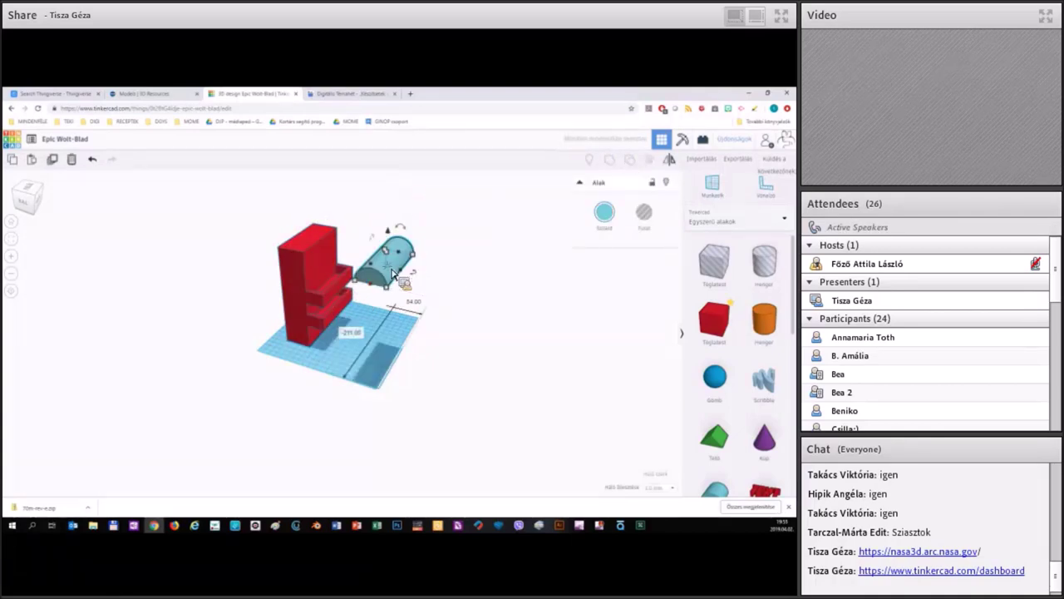
pyautogui.click(341, 282)
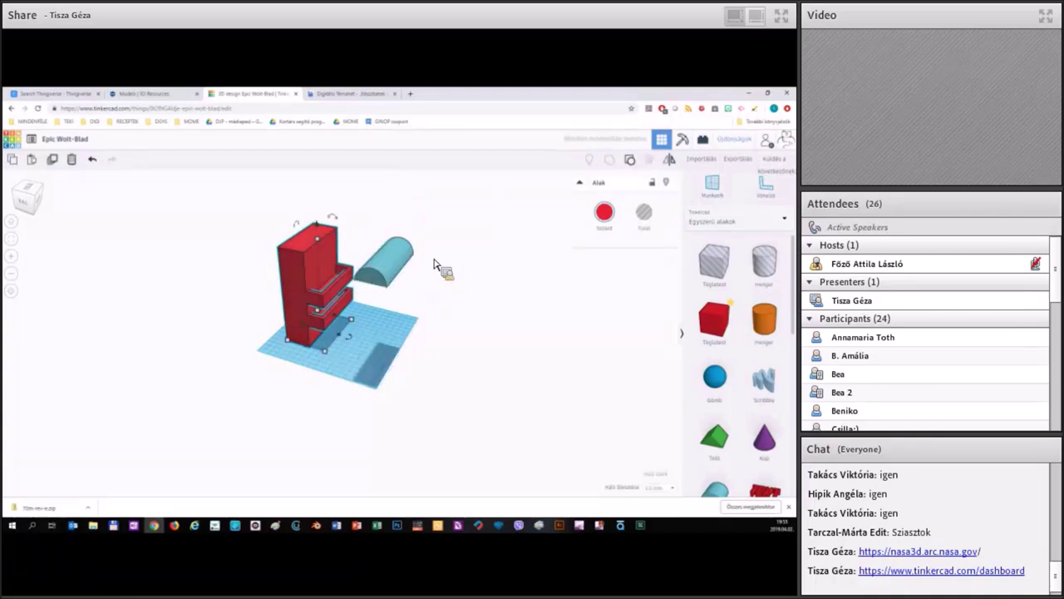
pyautogui.keyDown('shift'); pyautogui.click(277, 357); pyautogui.keyUp('shift')
pyautogui.click(647, 159)
pyautogui.click(376, 362)
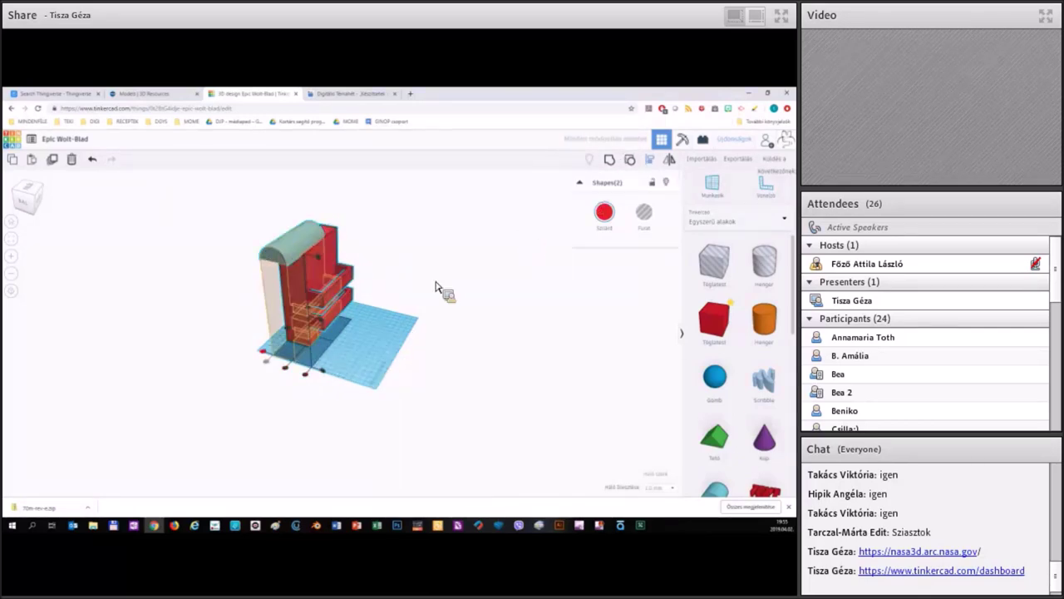
pyautogui.click(260, 320)
# - Group the round roof with the red body and move the combined object toward the middle of the workplane
pyautogui.moveTo(227, 367); pyautogui.dragTo(377, 181)
pyautogui.moveTo(364, 257); pyautogui.dragTo(355, 333, button='right')
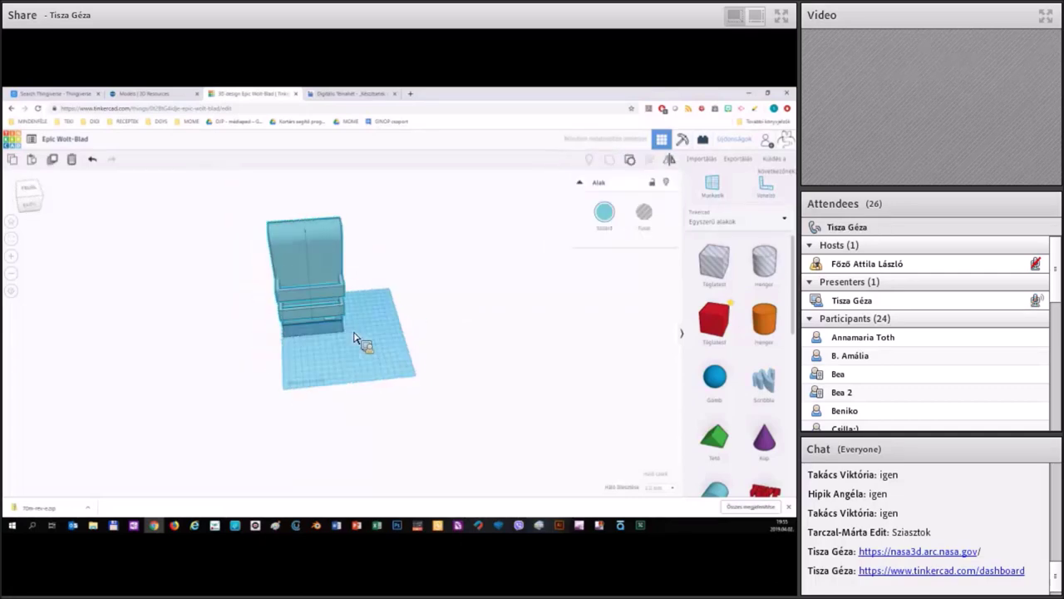
pyautogui.moveTo(324, 315); pyautogui.dragTo(360, 301)
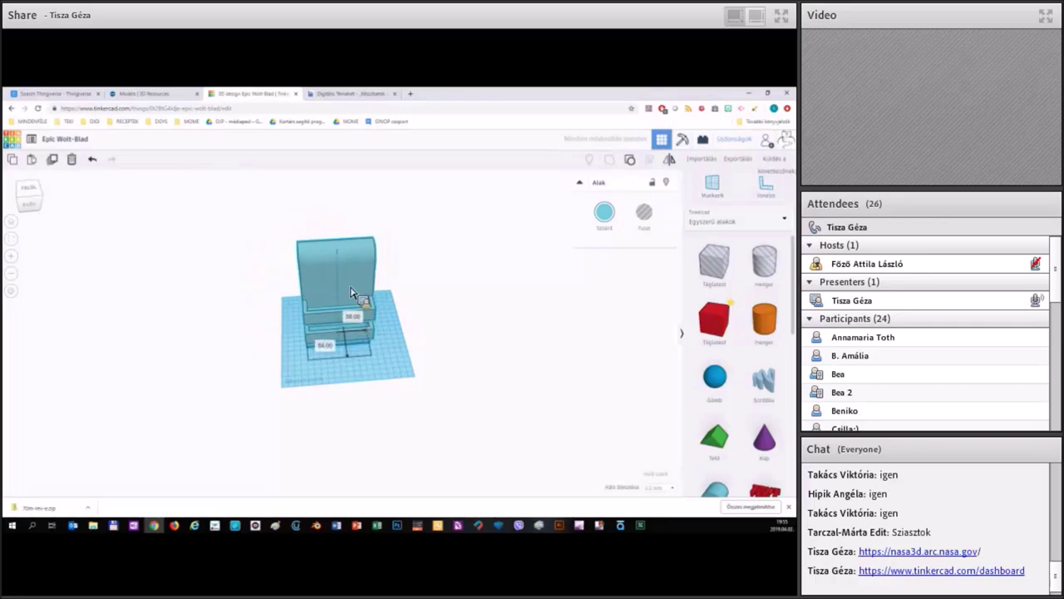
pyautogui.click(355, 297)
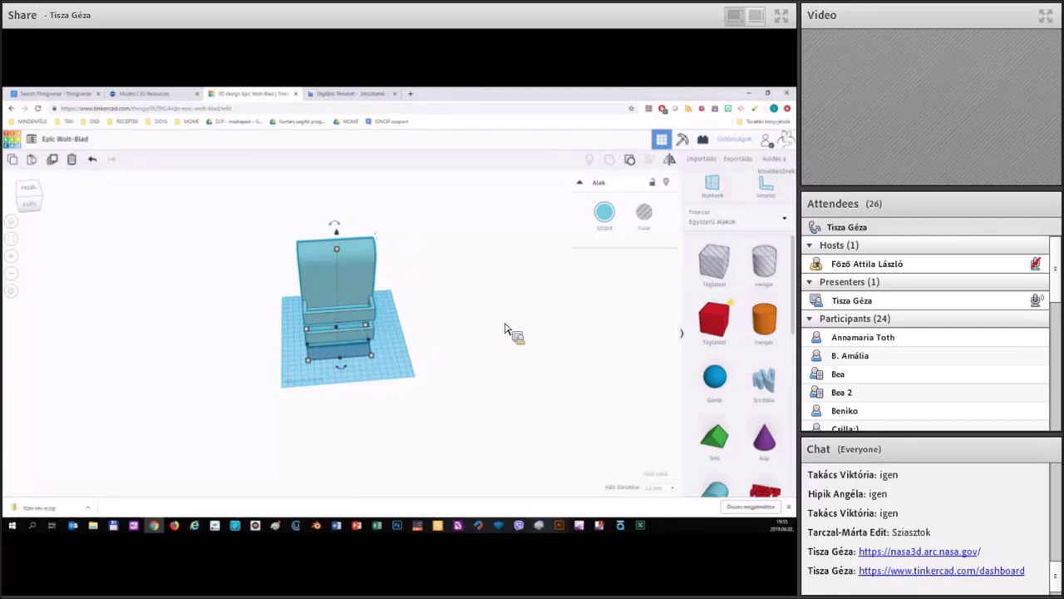
pyautogui.moveTo(502, 327); pyautogui.dragTo(449, 298, button='right')
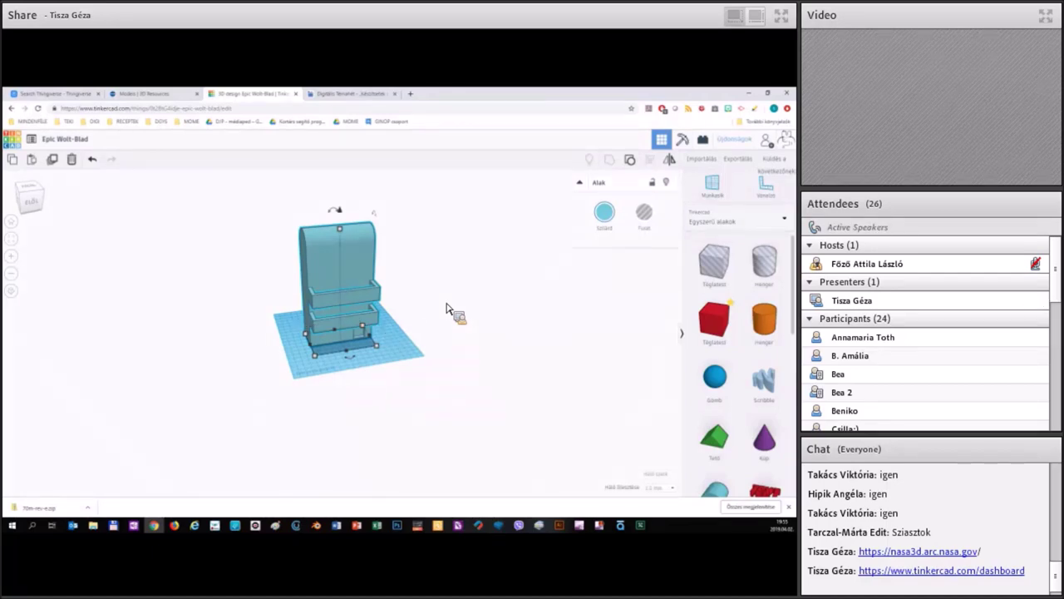
pyautogui.click(447, 309)
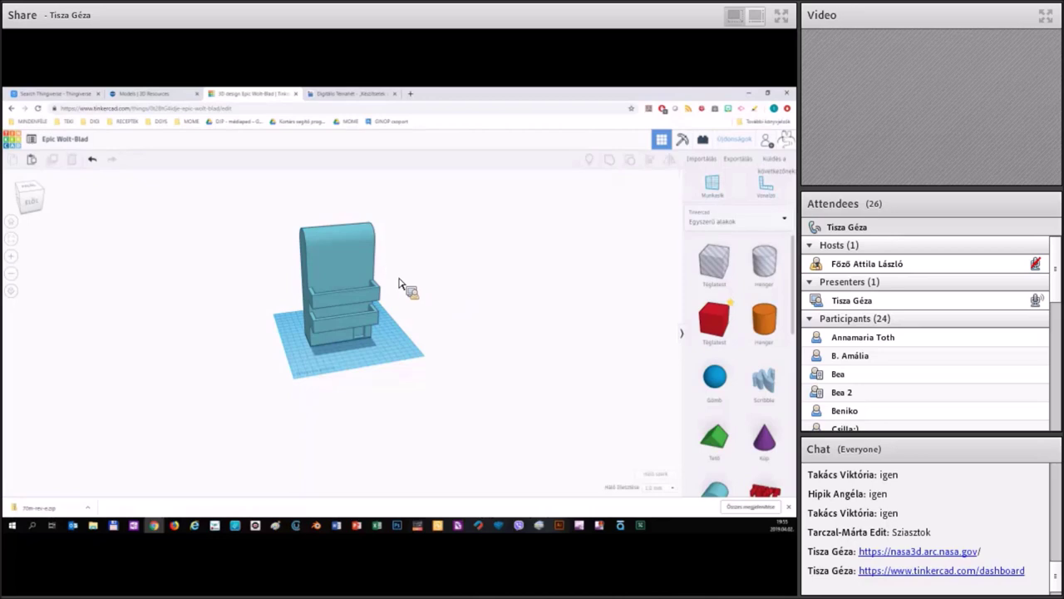
# - Rename the design as "DTH próba"
pyautogui.moveTo(364, 319); pyautogui.dragTo(366, 252, button='right')
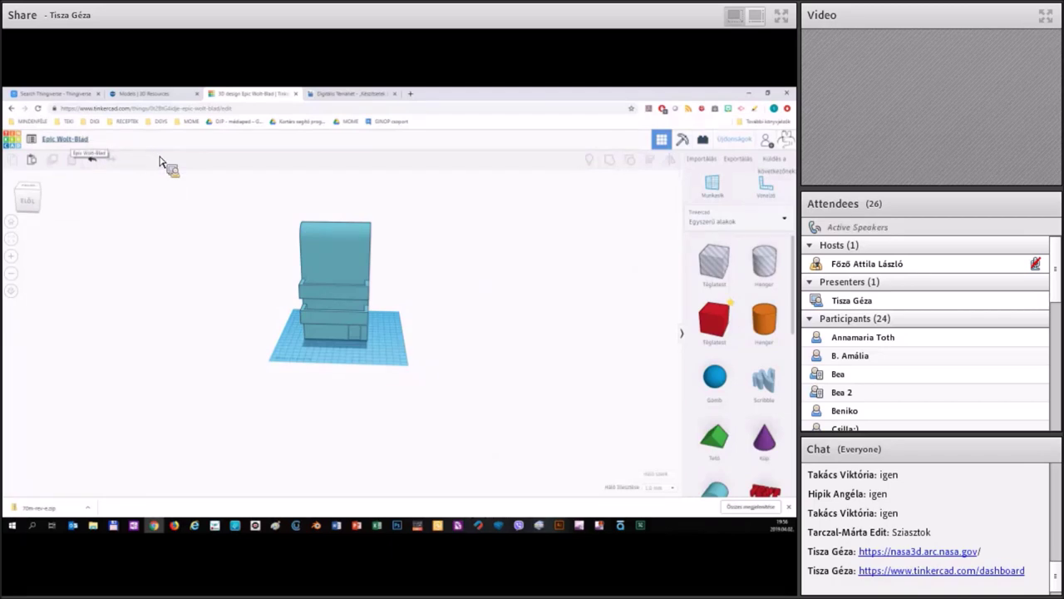
pyautogui.click(71, 140)
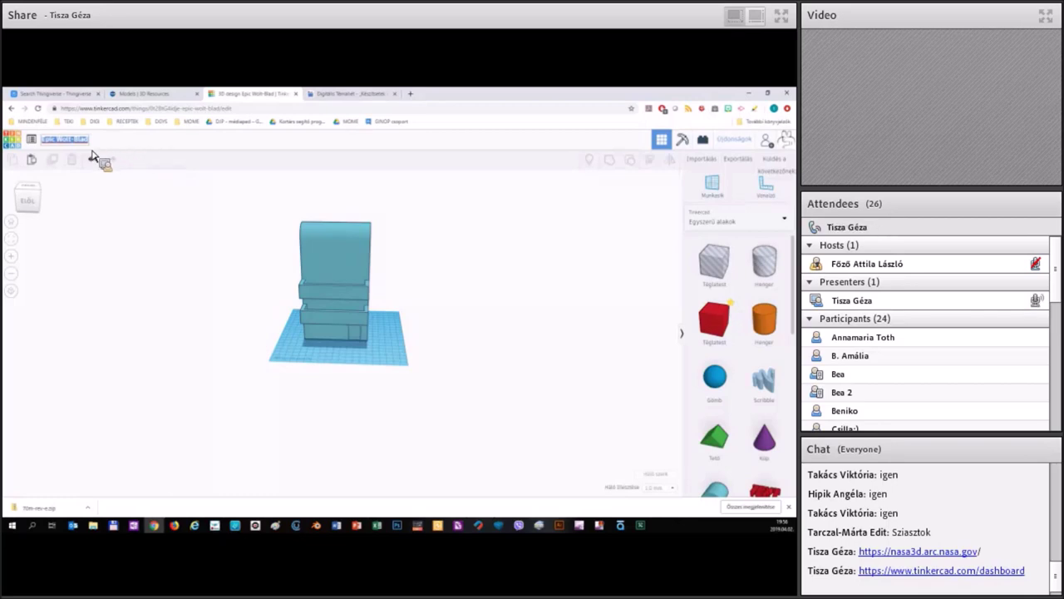
pyautogui.write('DTH próba')
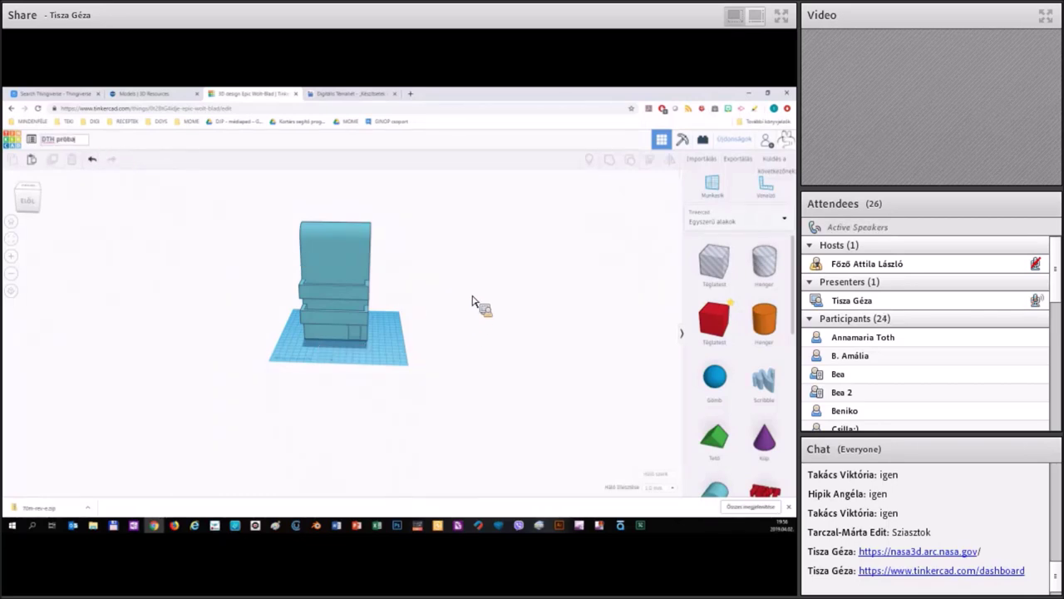
pyautogui.hotkey('ctrl', 'a')
pyautogui.click(482, 248)
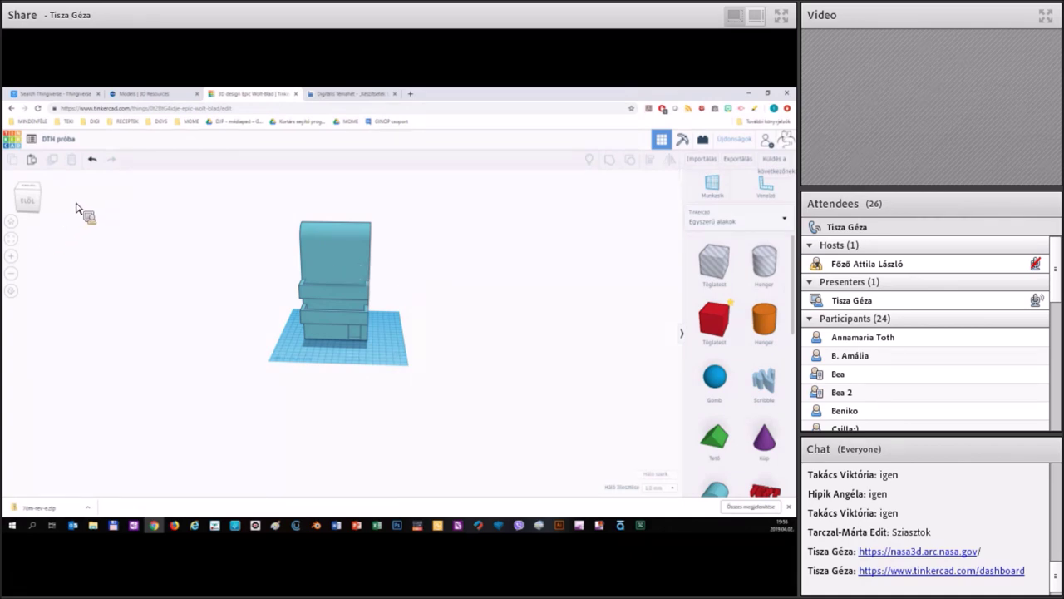
# - Undo the last two changes to the combined body and return to the dashboard of recent designs
pyautogui.hotkey('ctrl', 'z')
pyautogui.hotkey('ctrl', 'z')
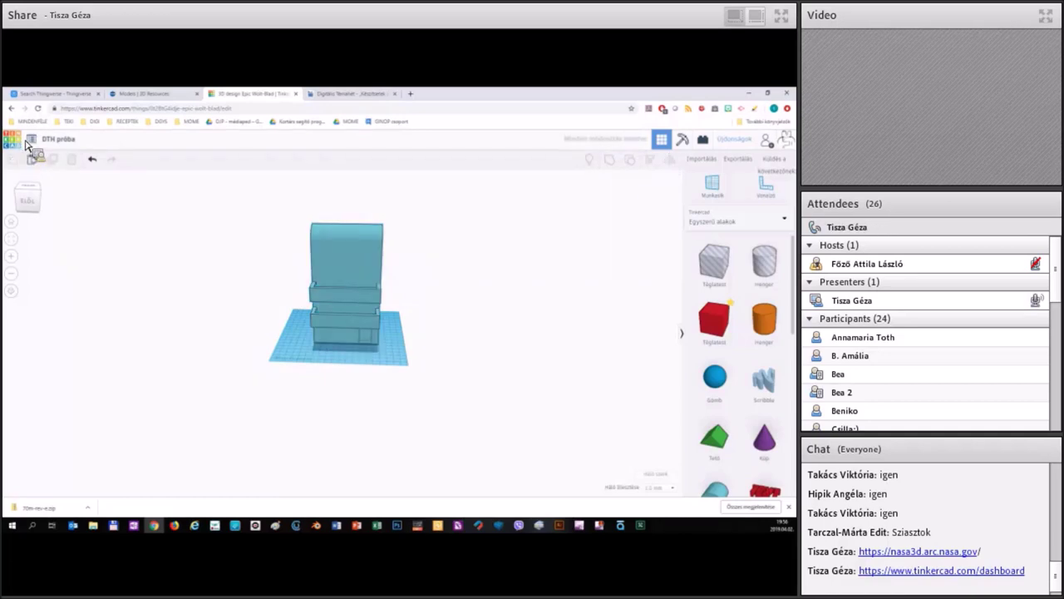
pyautogui.moveTo(16, 146); pyautogui.dragTo(424, 281)
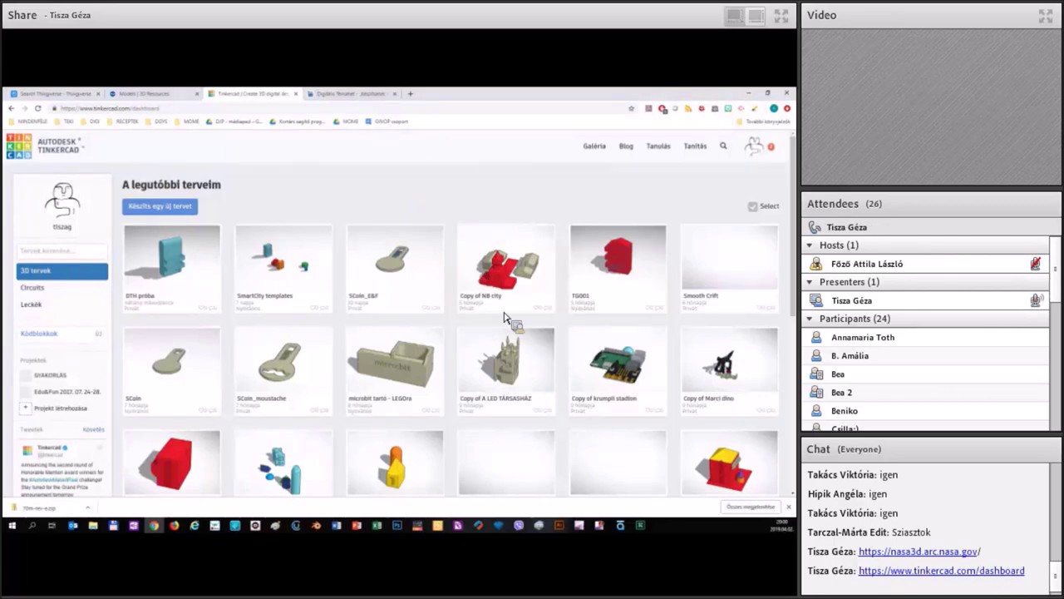
# - Create a new 3D design from the dashboard, opening an empty workplane
pyautogui.hotkey('ctrl', 'Tab')
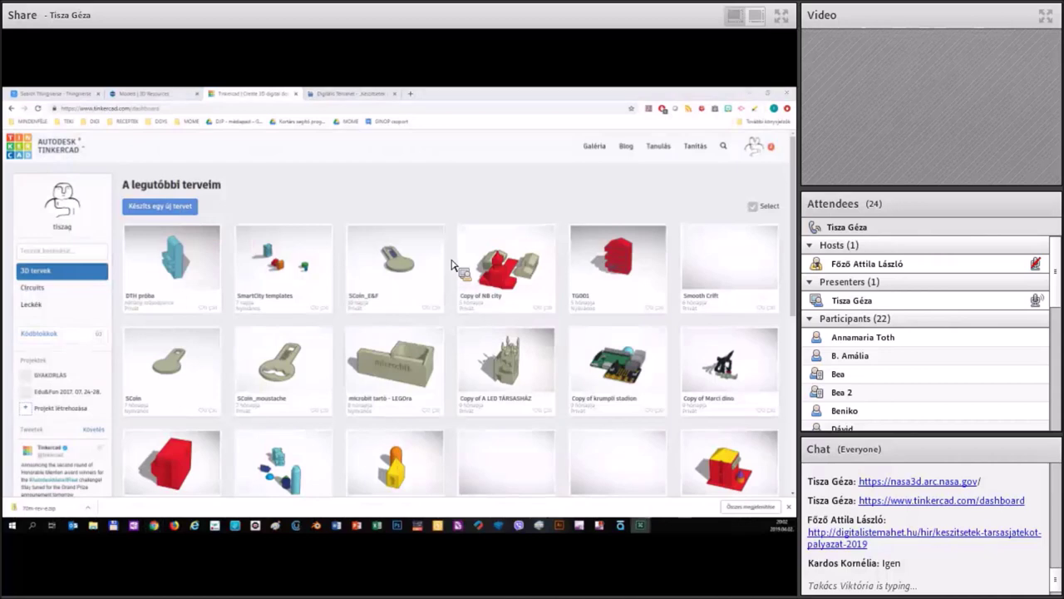
pyautogui.click(458, 339)
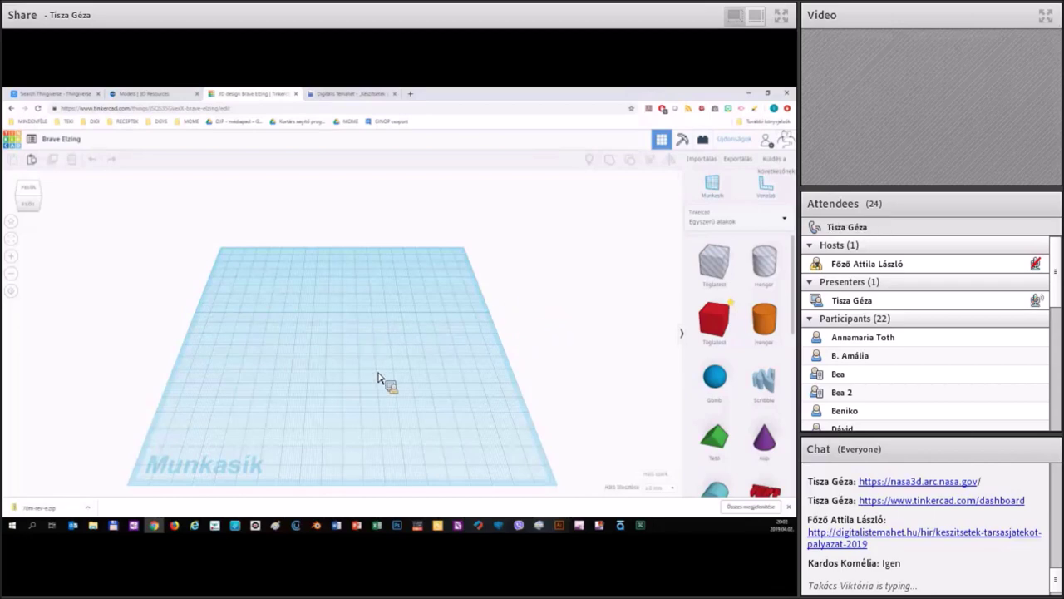
pyautogui.moveTo(381, 372); pyautogui.dragTo(384, 369, button='right')
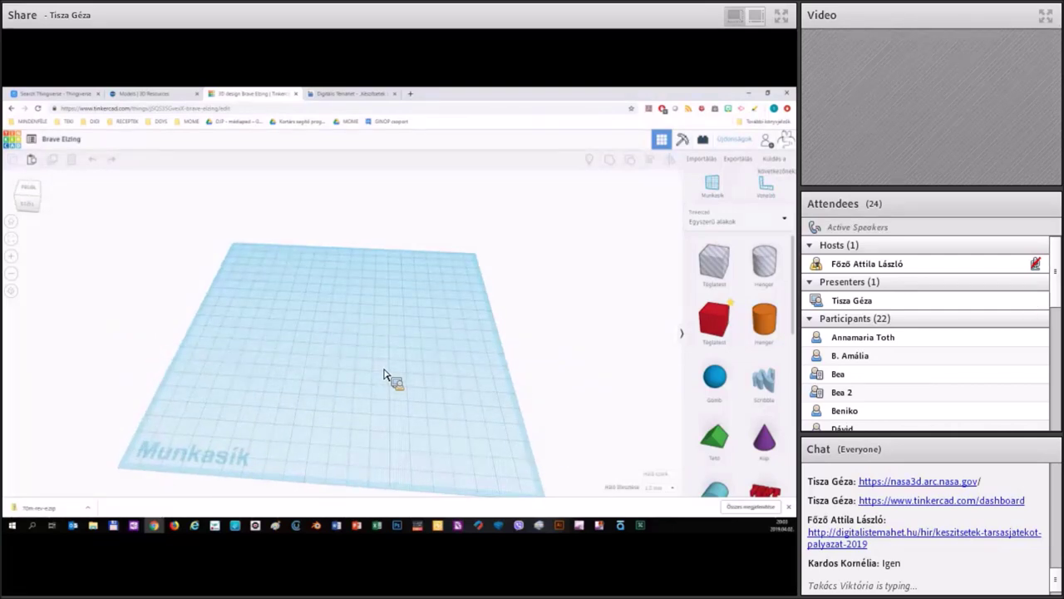